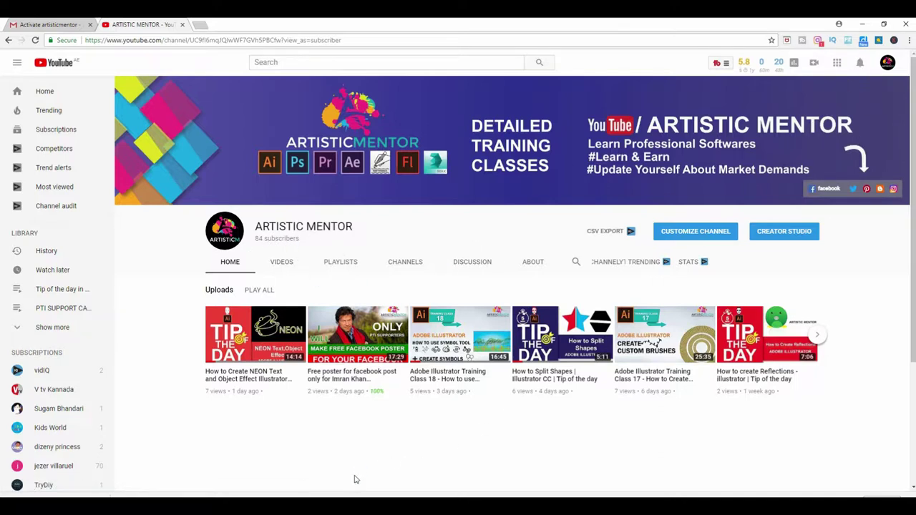
Step: Open the Adobe Illustrator Complete Detailed Course playlist, pause Class 1 and browse the playlist
{"action": "left_click", "coordinate": [338, 262]}
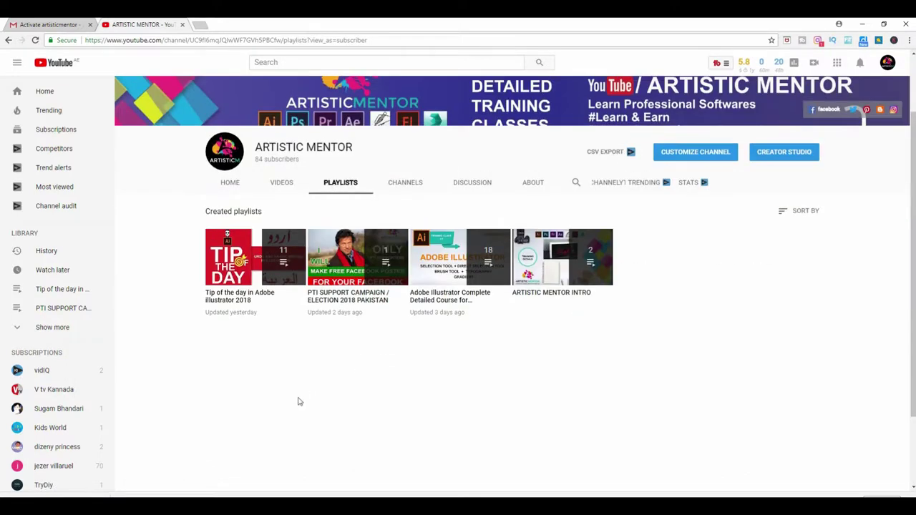
{"action": "left_click", "coordinate": [442, 297]}
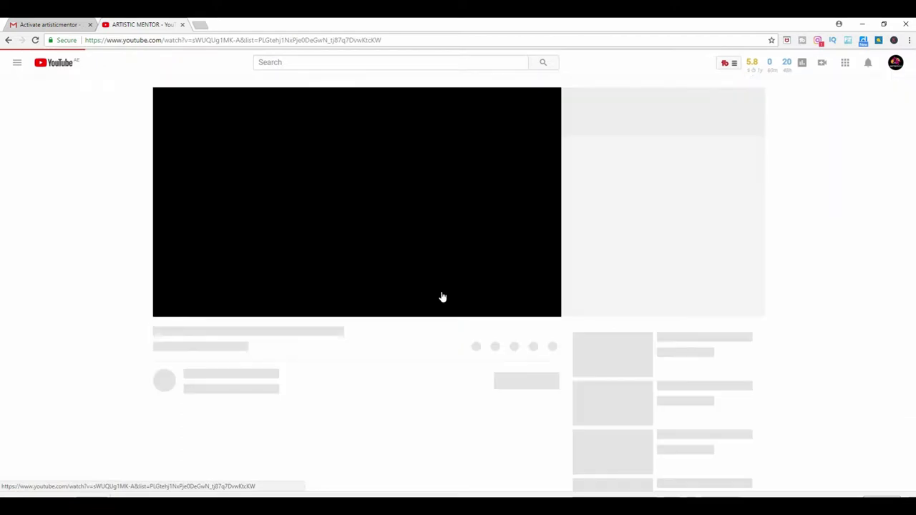
{"action": "left_click", "coordinate": [181, 307]}
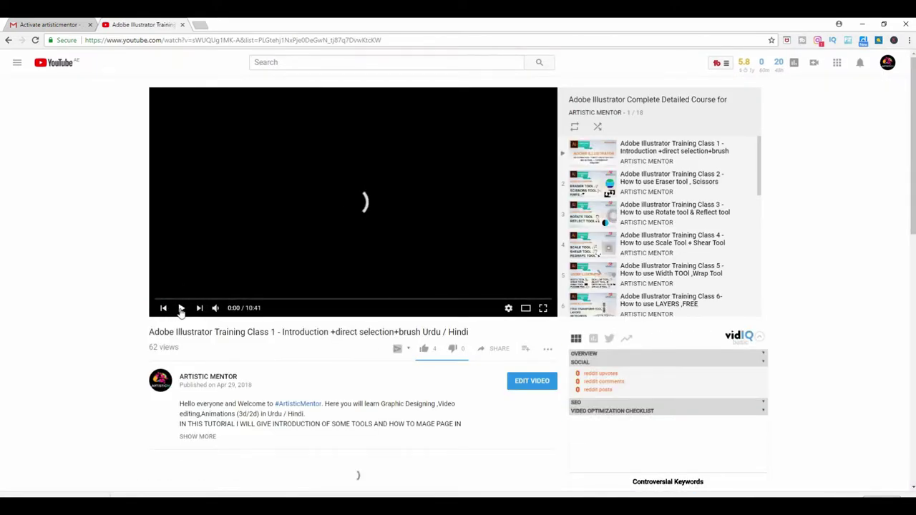
{"action": "scroll", "coordinate": [665, 215], "scroll_direction": "down", "scroll_amount": 4}
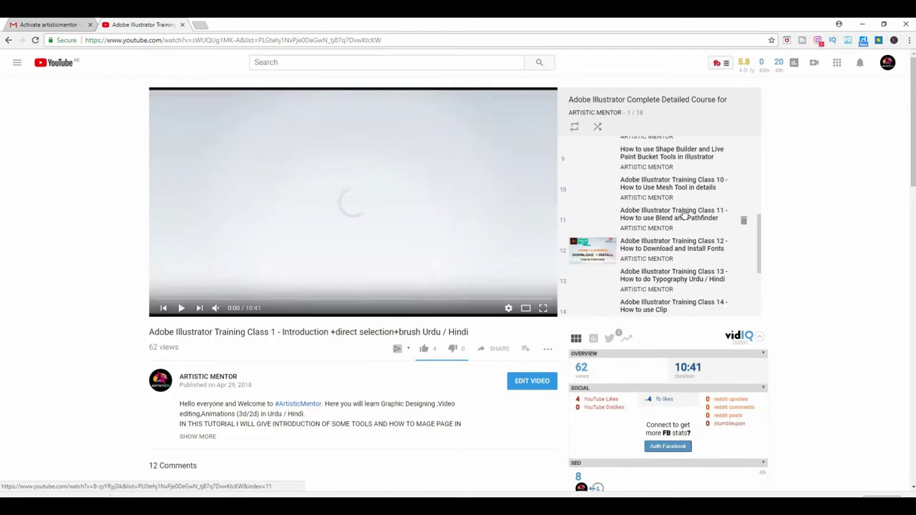
{"action": "scroll", "coordinate": [683, 211], "scroll_direction": "down", "scroll_amount": 2}
{"action": "scroll", "coordinate": [662, 216], "scroll_direction": "up", "scroll_amount": 4}
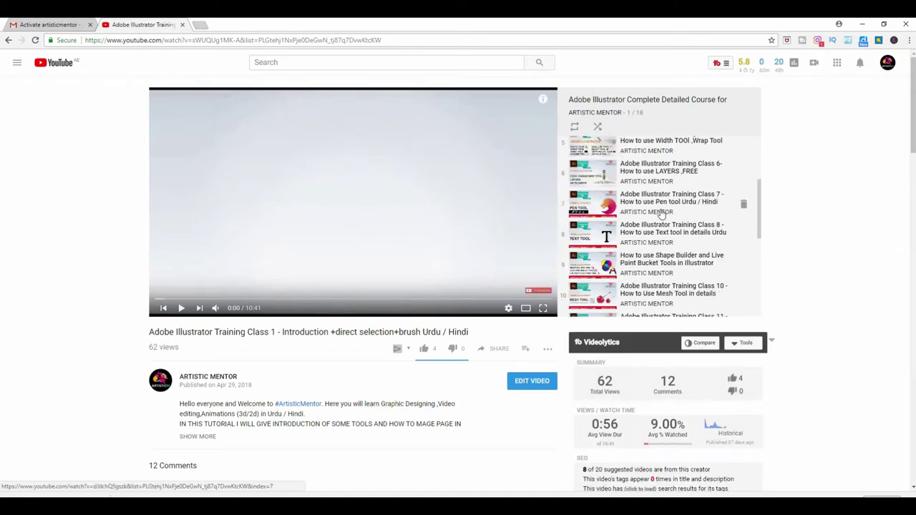
{"action": "scroll", "coordinate": [662, 219], "scroll_direction": "up", "scroll_amount": 3}
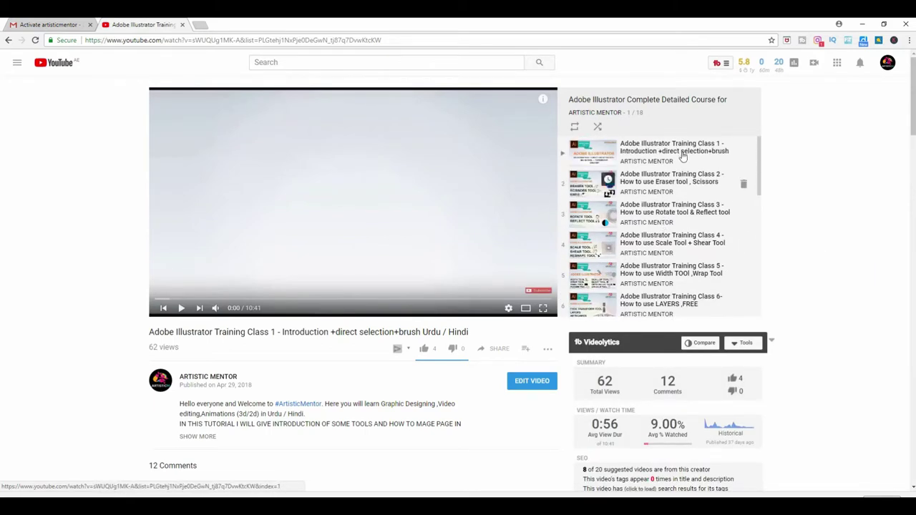
{"action": "scroll", "coordinate": [622, 241], "scroll_direction": "down", "scroll_amount": 3}
{"action": "scroll", "coordinate": [623, 241], "scroll_direction": "down", "scroll_amount": 3}
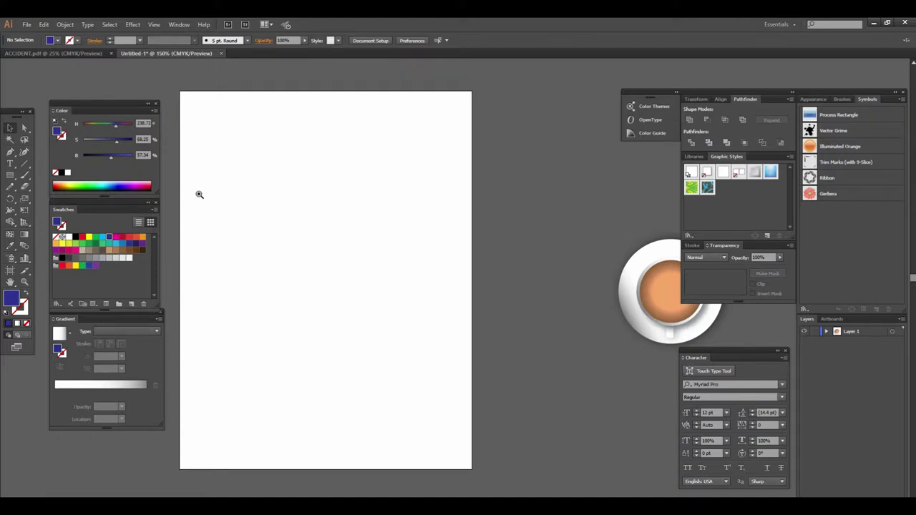
Step: Zoom and pan around the blank artboard, and glance at the Window menu
{"action": "key", "text": "ctrl+plus"}
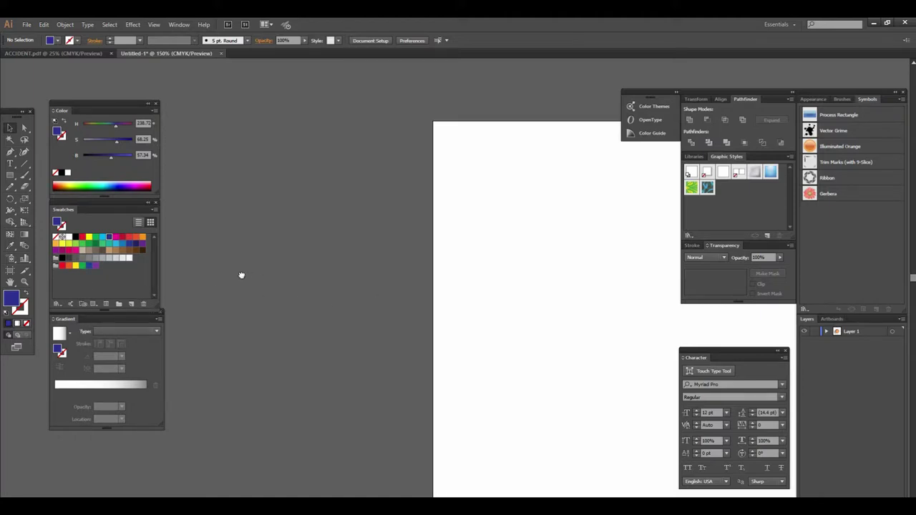
{"action": "scroll", "coordinate": [241, 272], "scroll_direction": "right", "scroll_amount": 5}
{"action": "key", "text": "ctrl+minus"}
{"action": "mouse_move", "coordinate": [503, 303]}
{"action": "left_mouse_down"}
{"action": "mouse_move", "coordinate": [380, 269]}
{"action": "mouse_move", "coordinate": [415, 255]}
{"action": "left_mouse_up"}
{"action": "left_click", "coordinate": [179, 25]}
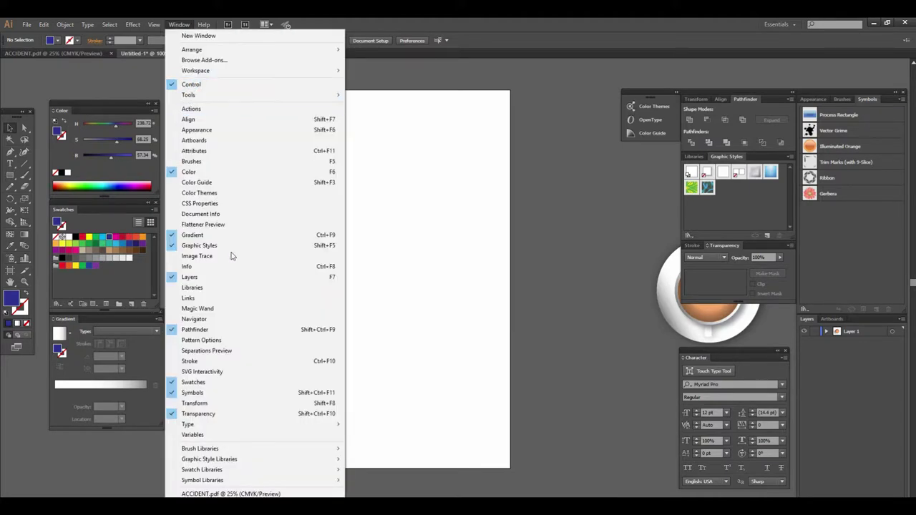
{"action": "left_click", "coordinate": [425, 286]}
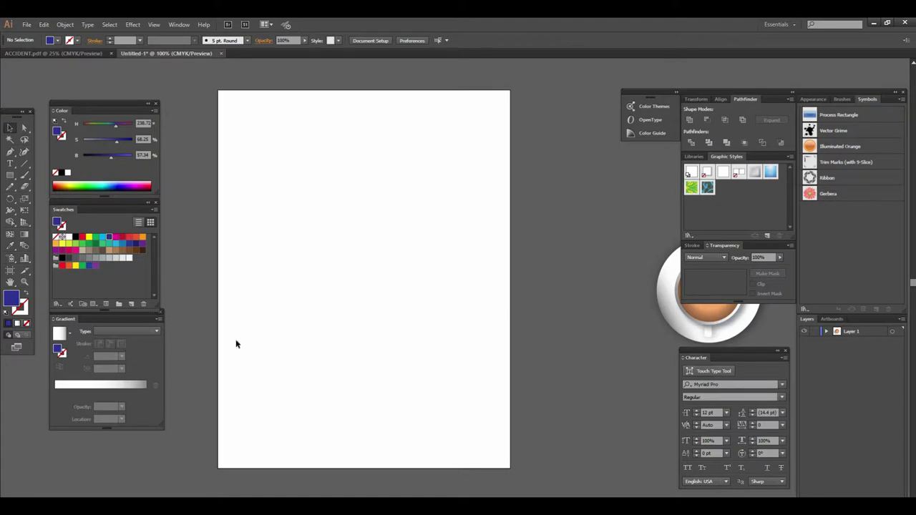
Step: Zoom in on the artboard's right side to 200% using the Zoom and Hand tools
{"action": "left_click", "coordinate": [387, 257]}
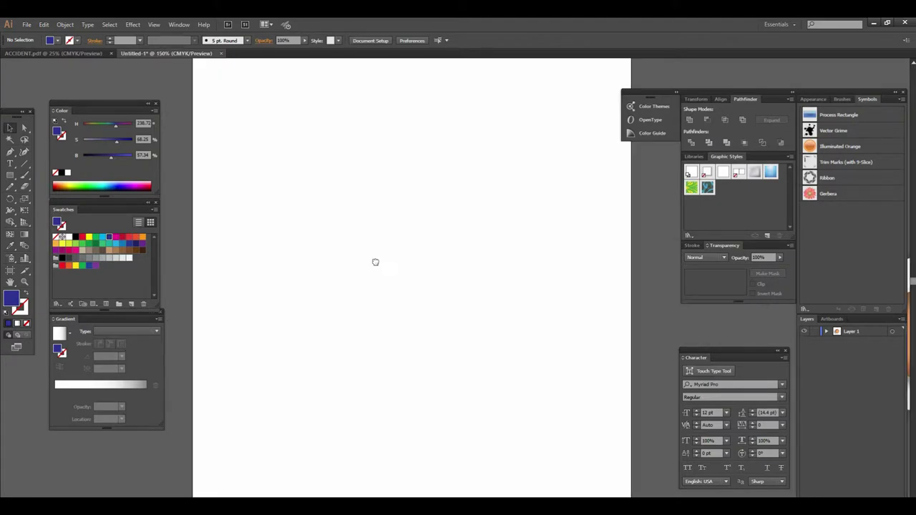
{"action": "left_click", "coordinate": [385, 258], "text": "alt"}
{"action": "left_click", "coordinate": [373, 262]}
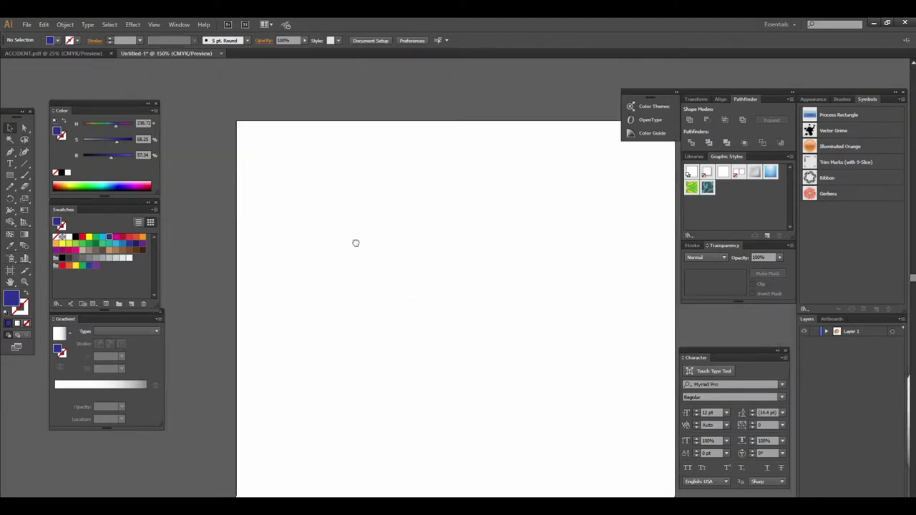
{"action": "left_click_drag", "start_coordinate": [354, 256], "coordinate": [402, 260]}
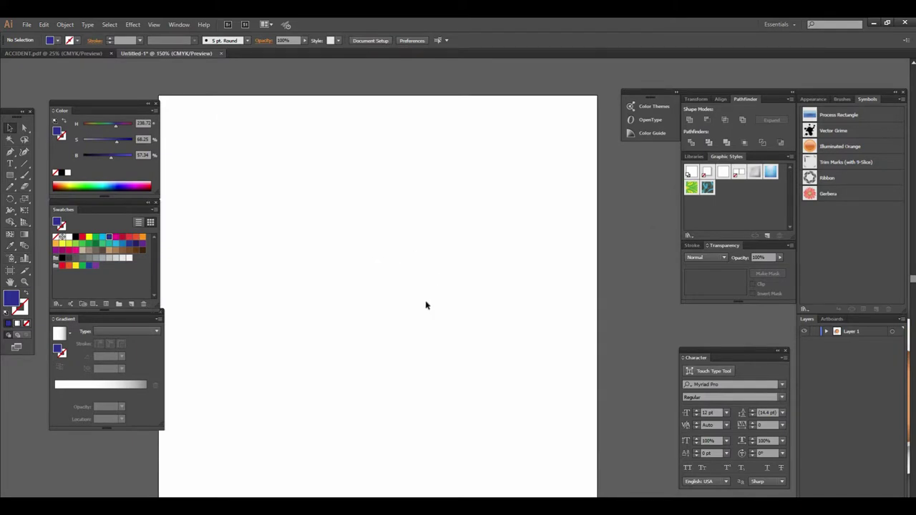
{"action": "left_click_drag", "start_coordinate": [427, 303], "coordinate": [421, 265]}
{"action": "key", "text": "ctrl+equal"}
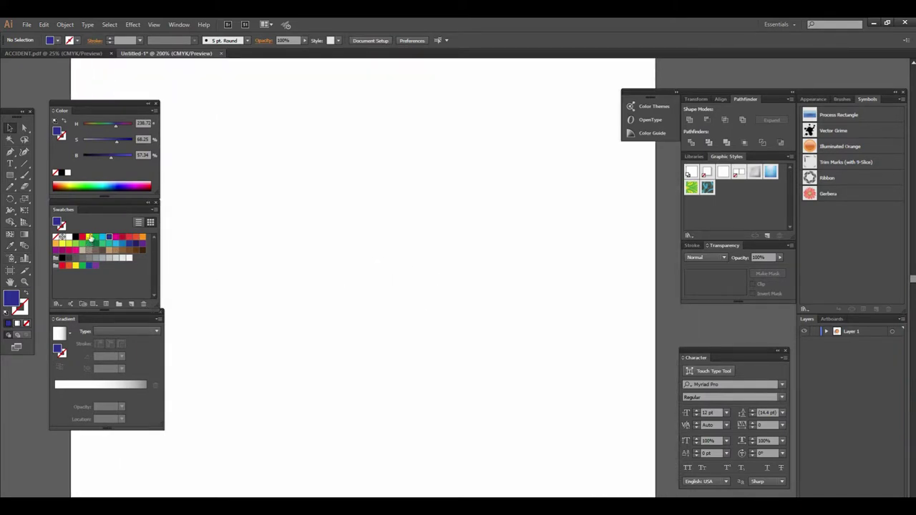
Step: Try red, magenta, purple and green fill swatches, then settle on orange
{"action": "left_click", "coordinate": [82, 238]}
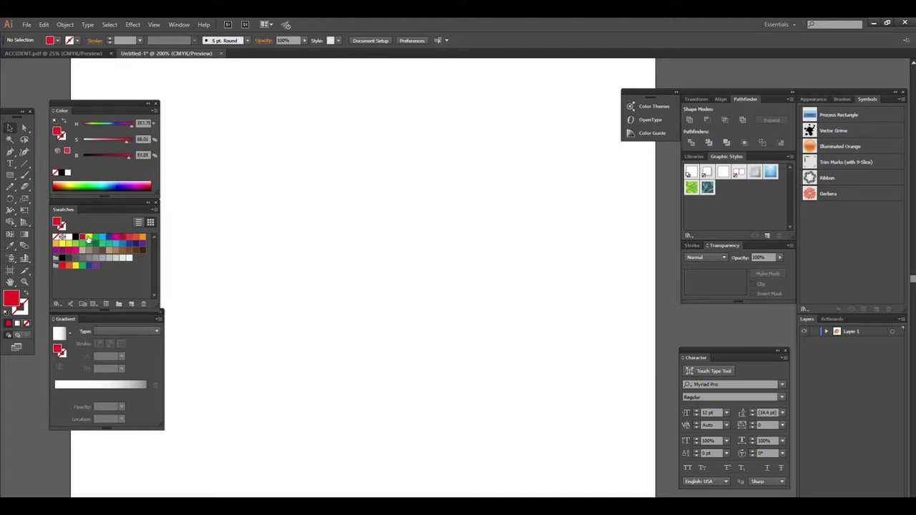
{"action": "left_click", "coordinate": [89, 237]}
{"action": "left_click", "coordinate": [116, 237]}
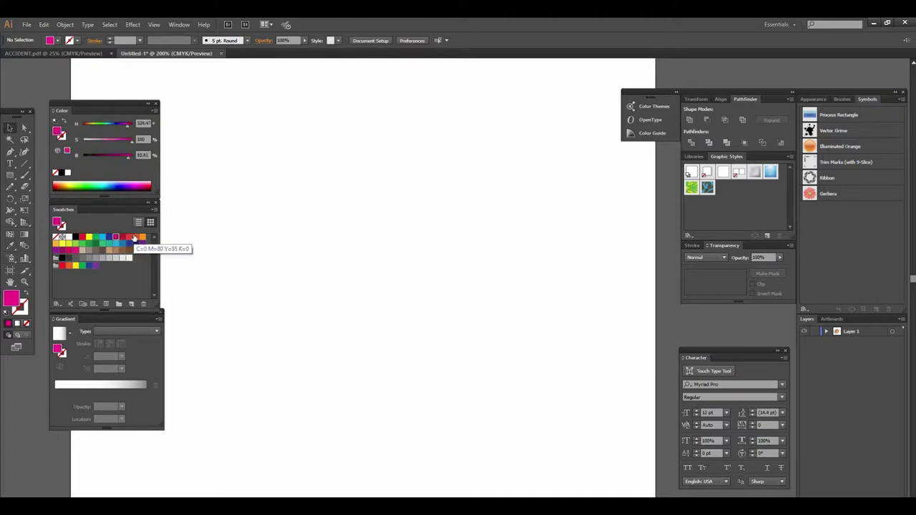
{"action": "left_click", "coordinate": [141, 243]}
{"action": "left_click", "coordinate": [124, 243]}
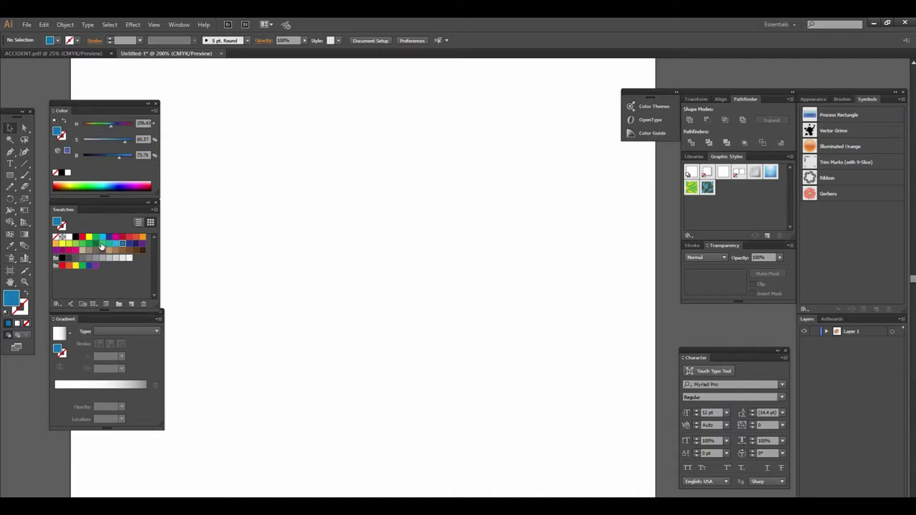
{"action": "left_click", "coordinate": [56, 244]}
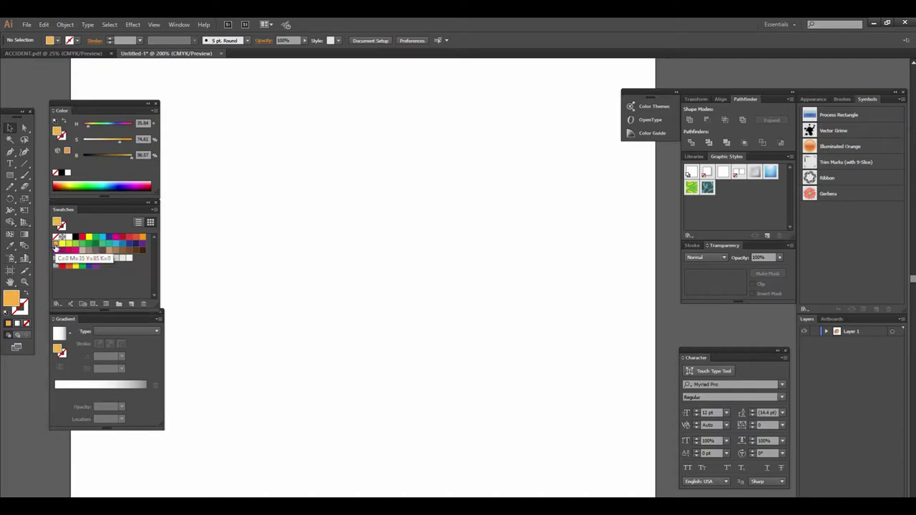
Step: Preview pink, dark purple and cyan in the Color Picker, then cancel to keep orange
{"action": "double_click", "coordinate": [13, 300]}
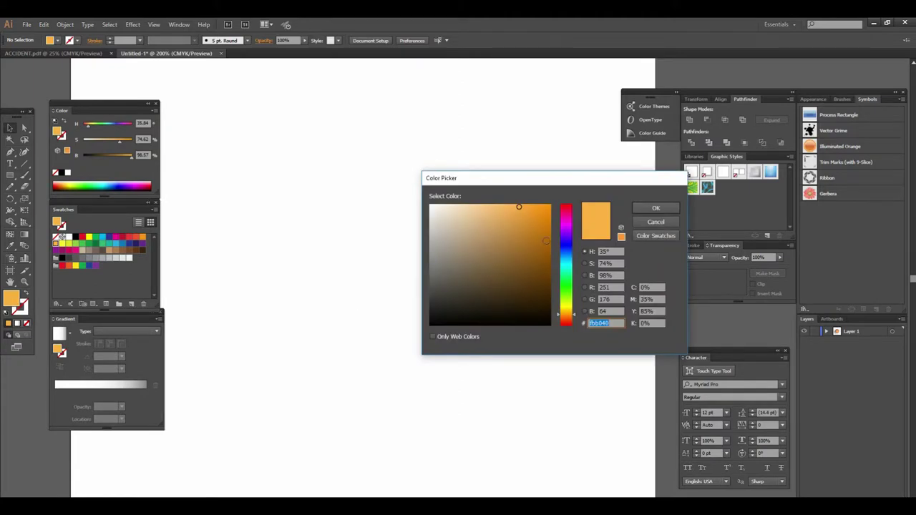
{"action": "left_click", "coordinate": [565, 215]}
{"action": "left_click", "coordinate": [490, 266]}
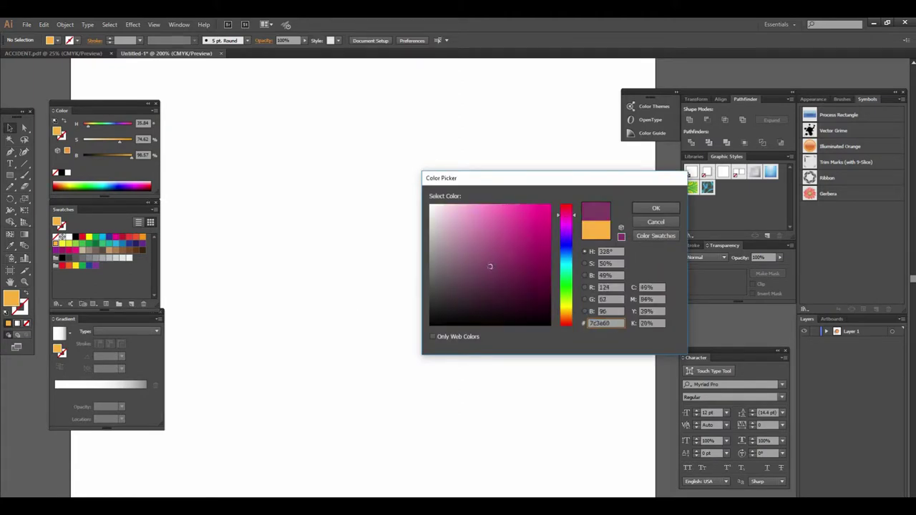
{"action": "left_click", "coordinate": [565, 262]}
{"action": "left_click", "coordinate": [478, 233]}
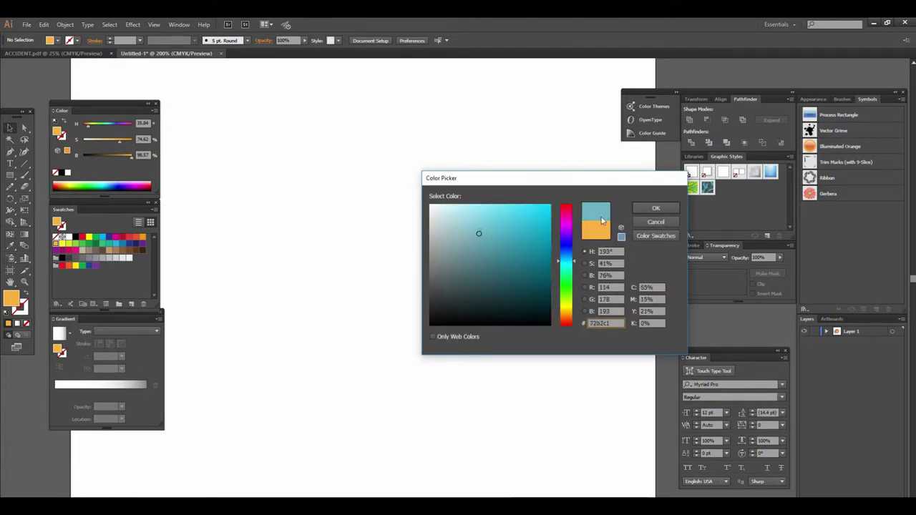
{"action": "left_click", "coordinate": [651, 224]}
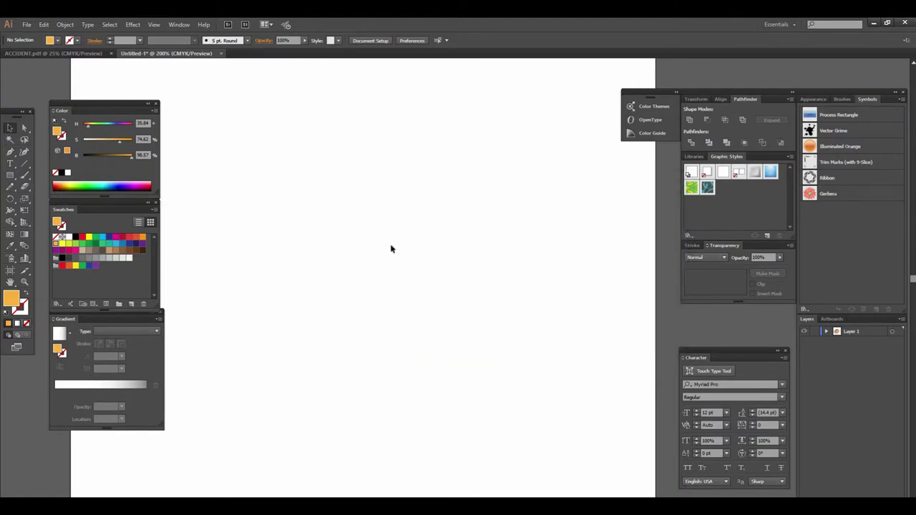
Step: Draw a circle on the artboard with the Ellipse tool
{"action": "left_click_drag", "start_coordinate": [10, 174], "coordinate": [57, 198]}
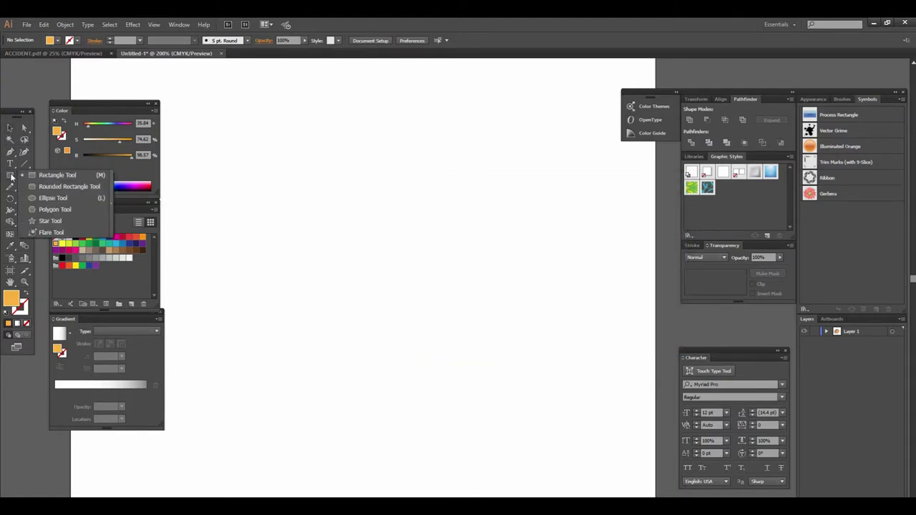
{"action": "left_click_drag", "start_coordinate": [336, 156], "coordinate": [492, 313]}
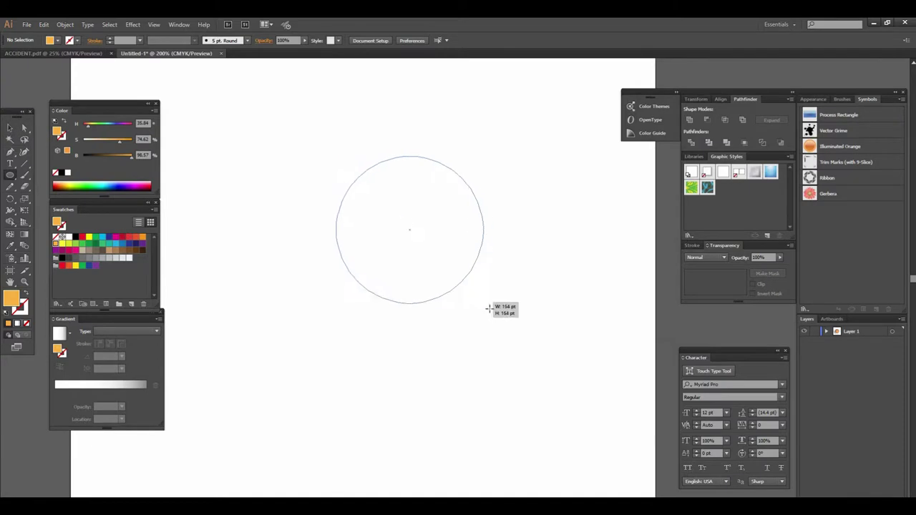
{"action": "key", "text": "v"}
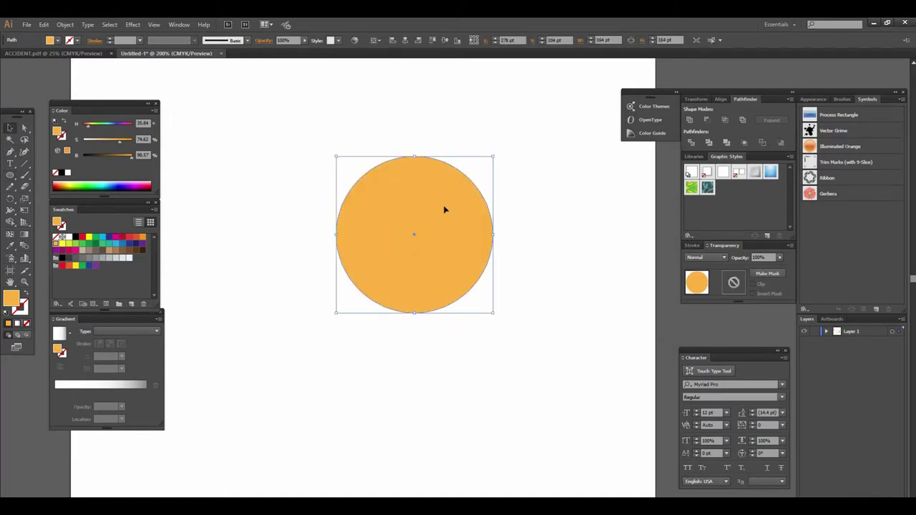
{"action": "left_click_drag", "start_coordinate": [446, 207], "coordinate": [423, 233]}
{"action": "left_click", "coordinate": [424, 229]}
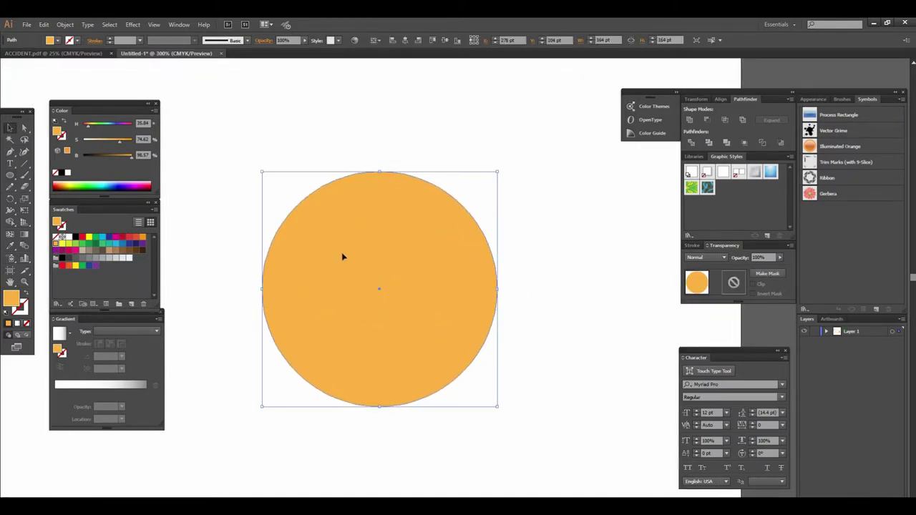
Step: Fill the circle with a lighter, duller red (mauve) from the Color Picker
{"action": "left_click", "coordinate": [121, 239]}
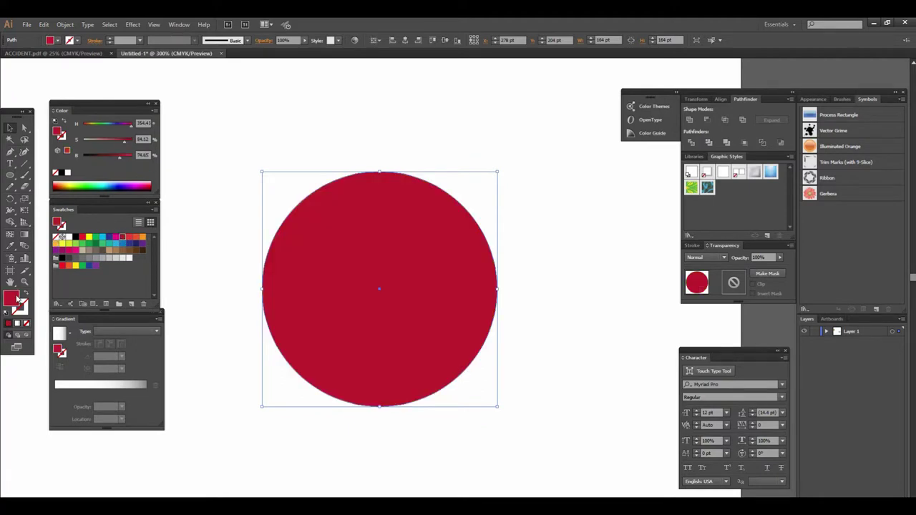
{"action": "double_click", "coordinate": [16, 300]}
{"action": "left_click", "coordinate": [472, 254]}
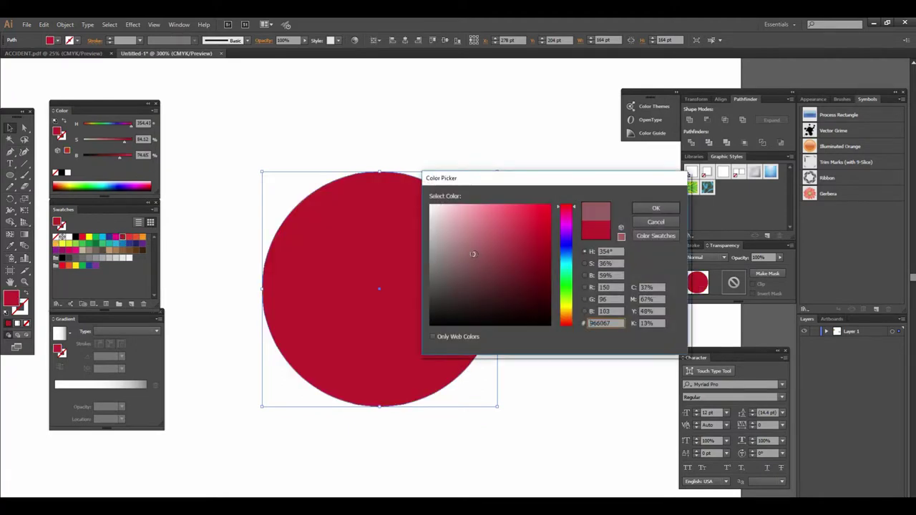
{"action": "left_click", "coordinate": [655, 208]}
{"action": "left_click", "coordinate": [526, 274]}
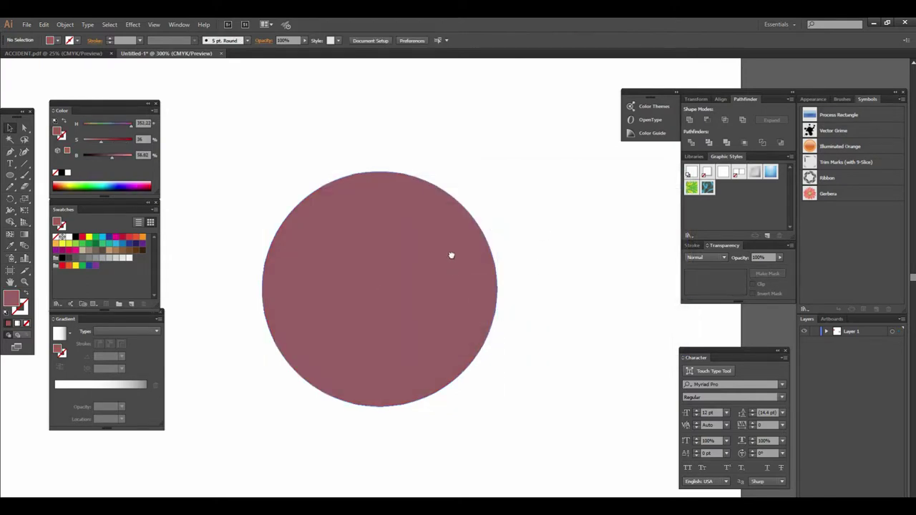
Step: Zoom out and back in around the mauve circle, then select it
{"action": "left_click_drag", "start_coordinate": [454, 268], "coordinate": [451, 250]}
{"action": "key", "text": "ctrl+minus"}
{"action": "mouse_move", "coordinate": [491, 272]}
{"action": "left_mouse_down"}
{"action": "mouse_move", "coordinate": [442, 260]}
{"action": "mouse_move", "coordinate": [448, 245]}
{"action": "left_mouse_up"}
{"action": "key", "text": "ctrl+plus"}
{"action": "left_click", "coordinate": [450, 249], "text": "alt"}
{"action": "left_click_drag", "start_coordinate": [465, 279], "coordinate": [458, 260]}
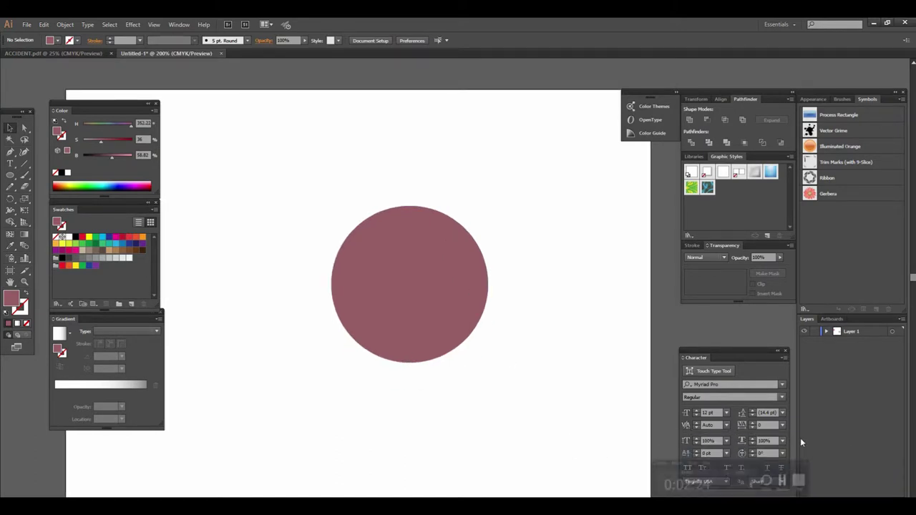
{"action": "scroll", "coordinate": [415, 294], "scroll_direction": "down", "scroll_amount": 2}
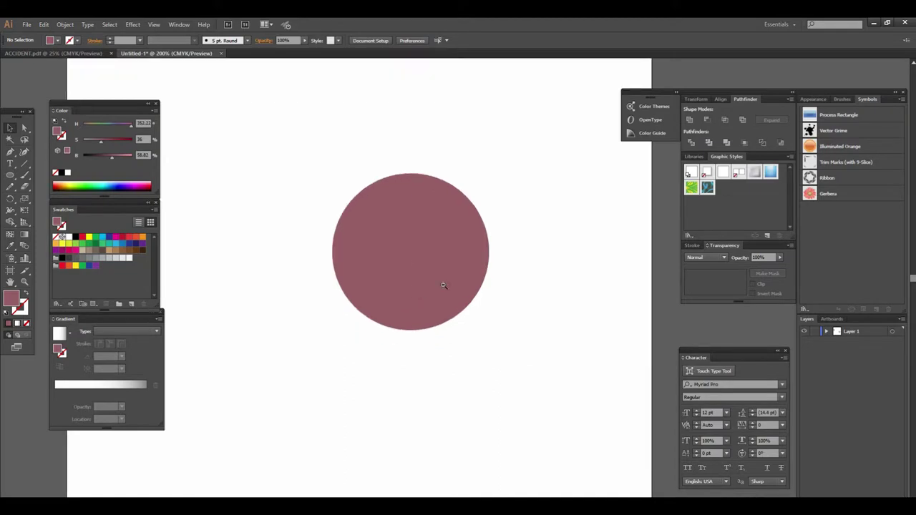
{"action": "key", "text": "ctrl+minus"}
{"action": "key", "text": "ctrl+plus"}
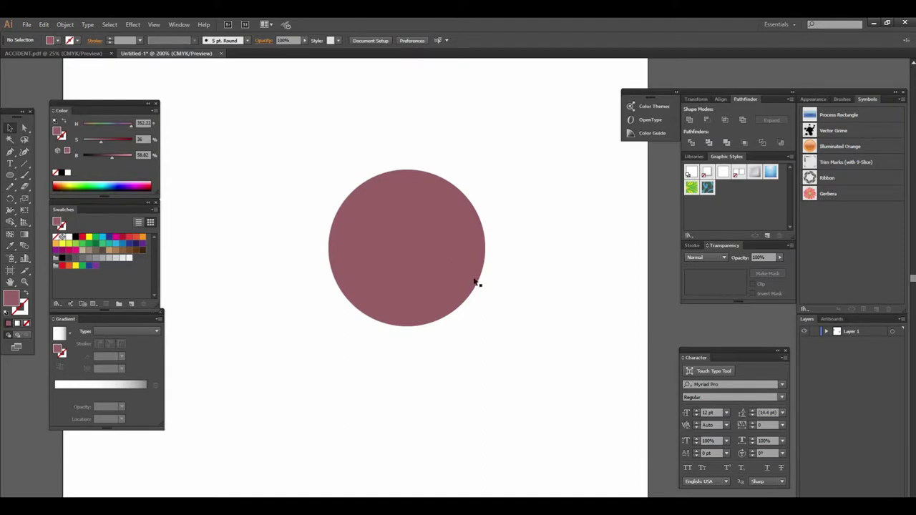
{"action": "left_click", "coordinate": [448, 262]}
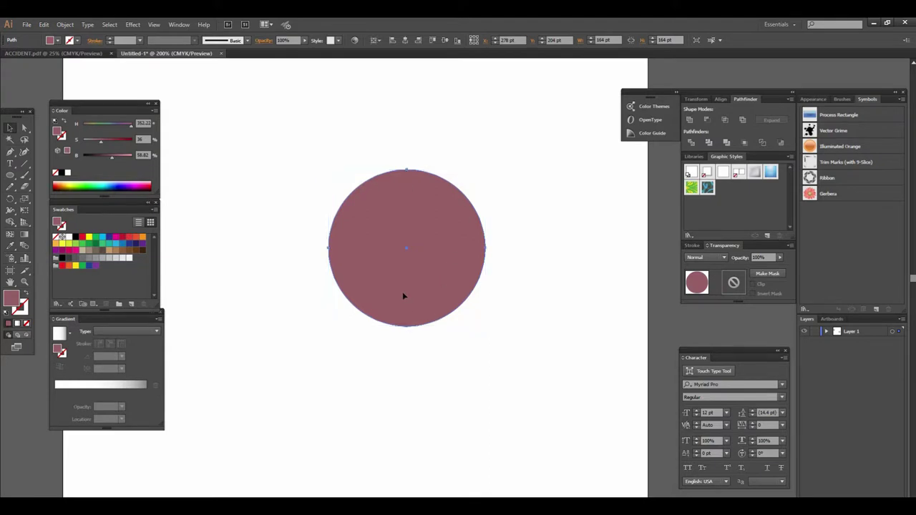
Step: Draw a 140.5 × 133.5 pt mauve square-shaped rectangle below the circle and select it
{"action": "scroll", "coordinate": [402, 296], "scroll_direction": "down", "scroll_amount": 3}
{"action": "left_click_drag", "start_coordinate": [9, 176], "coordinate": [43, 172]}
{"action": "left_click_drag", "start_coordinate": [289, 297], "coordinate": [433, 399]}
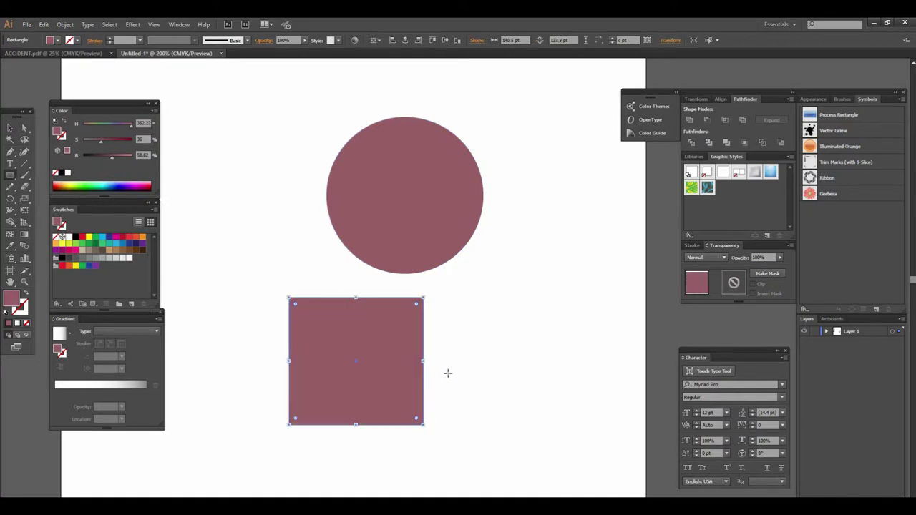
{"action": "left_click", "coordinate": [9, 127]}
{"action": "left_click", "coordinate": [487, 356]}
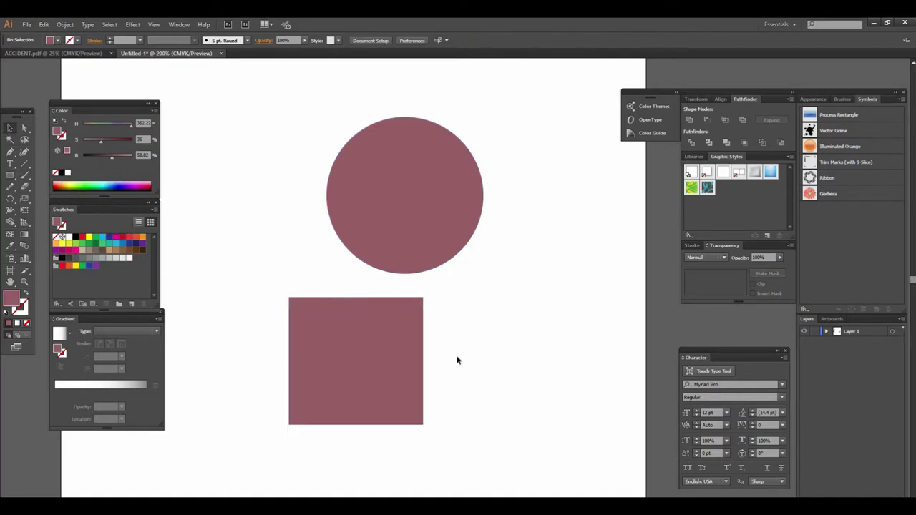
{"action": "left_click_drag", "start_coordinate": [460, 360], "coordinate": [446, 326]}
{"action": "key", "text": "ctrl+plus"}
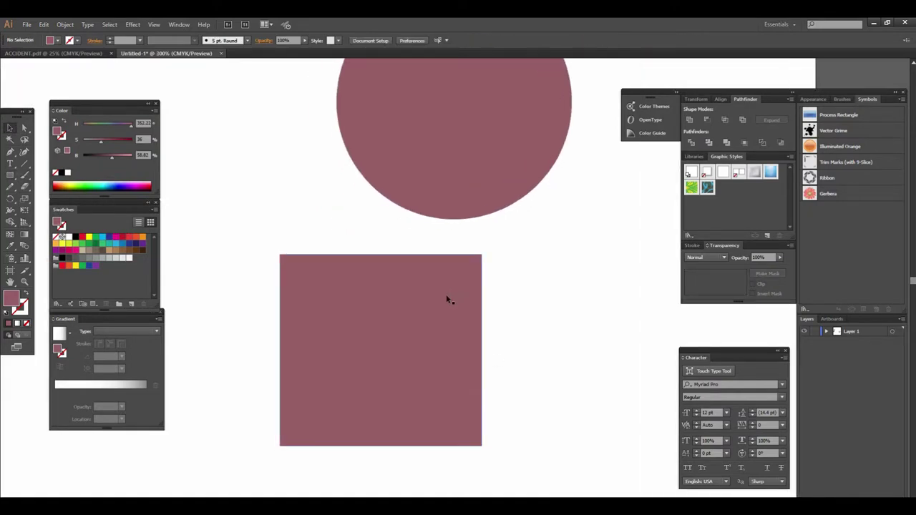
{"action": "left_click", "coordinate": [432, 302]}
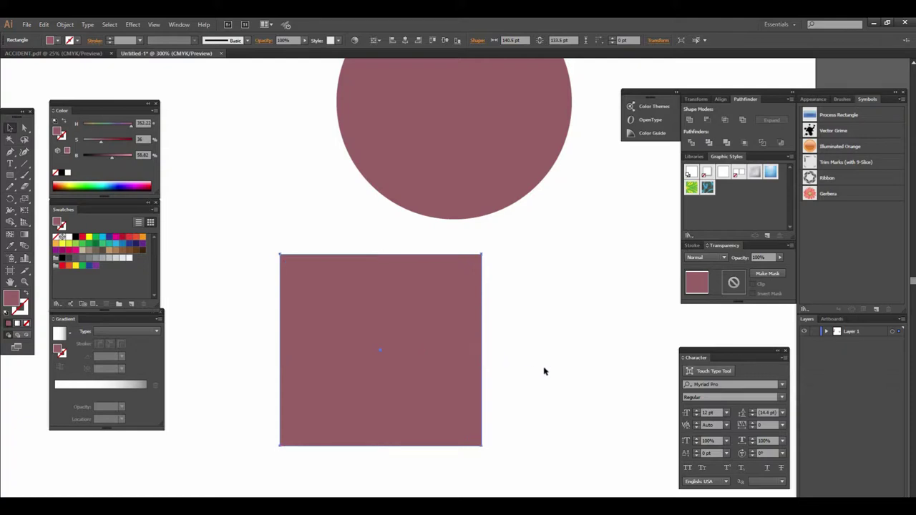
{"action": "left_click_drag", "start_coordinate": [544, 368], "coordinate": [481, 333]}
{"action": "key", "text": "ctrl+minus"}
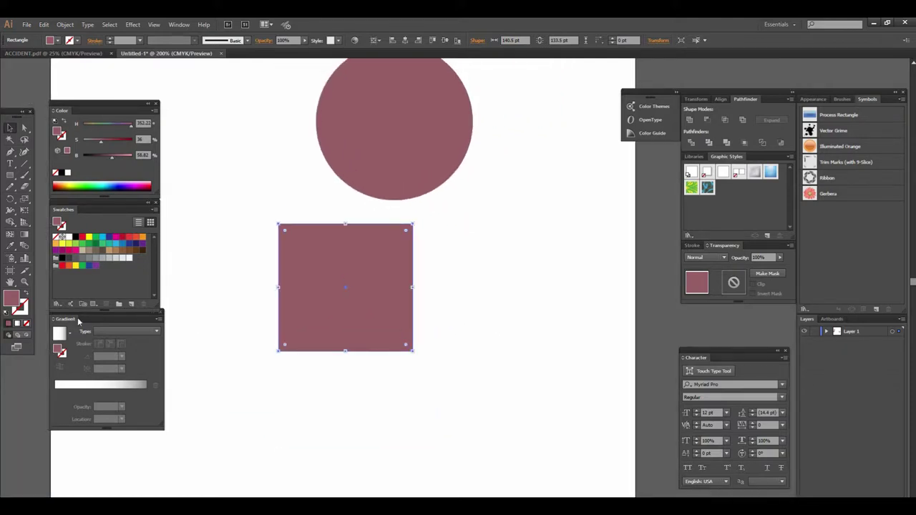
Step: Float the Gradient panel beside the shapes and select the rectangle
{"action": "left_click_drag", "start_coordinate": [69, 320], "coordinate": [505, 252]}
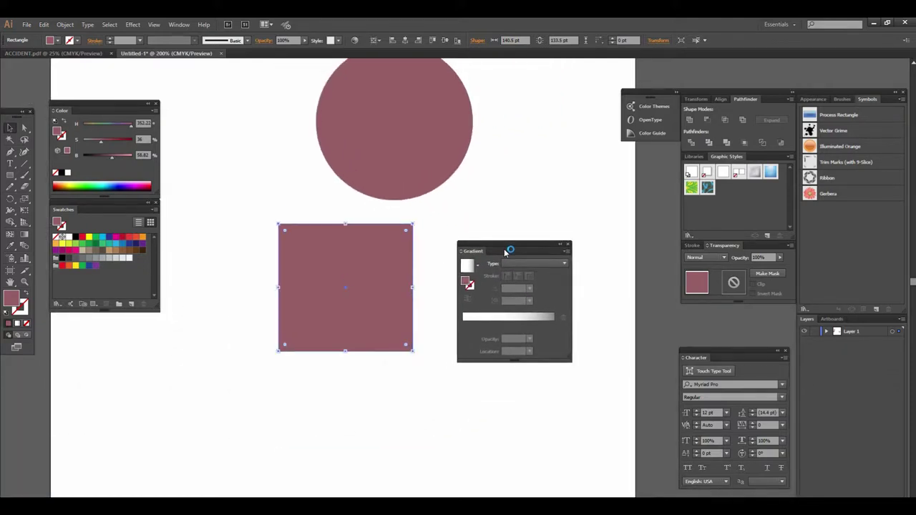
{"action": "left_click", "coordinate": [172, 24]}
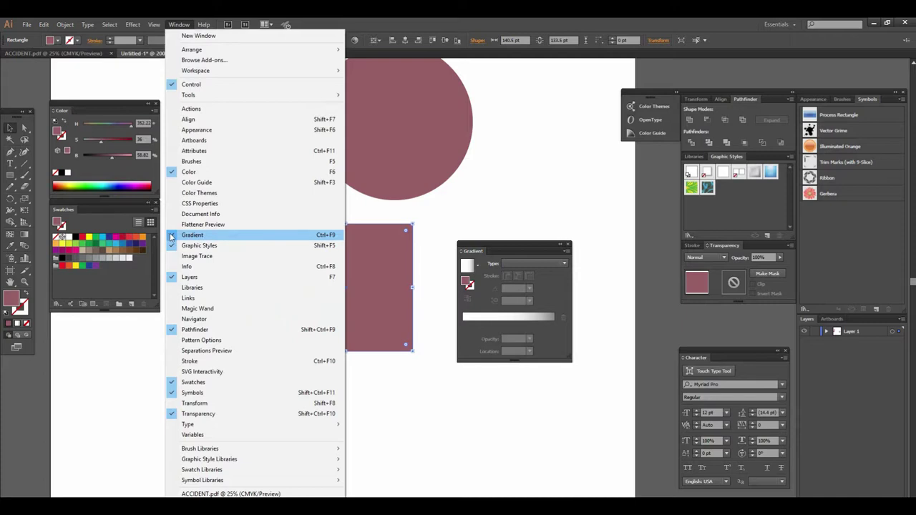
{"action": "left_click", "coordinate": [438, 304]}
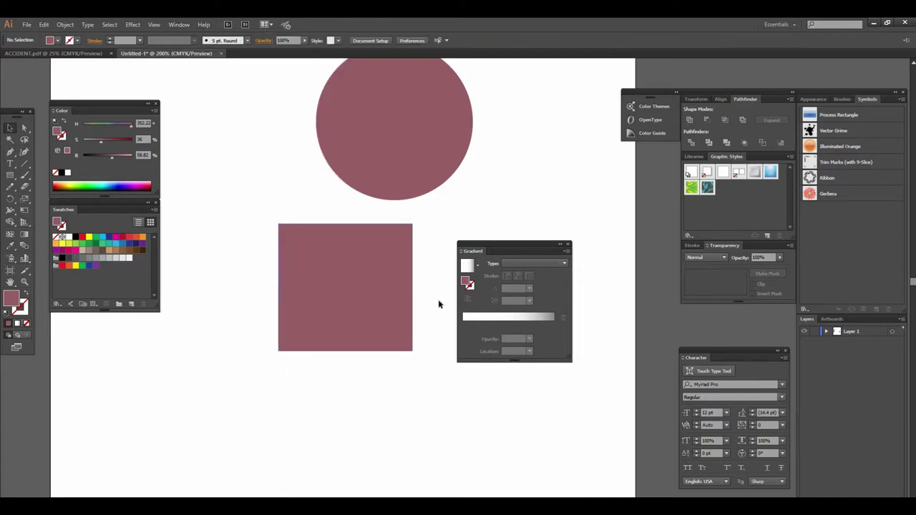
{"action": "left_click", "coordinate": [403, 269]}
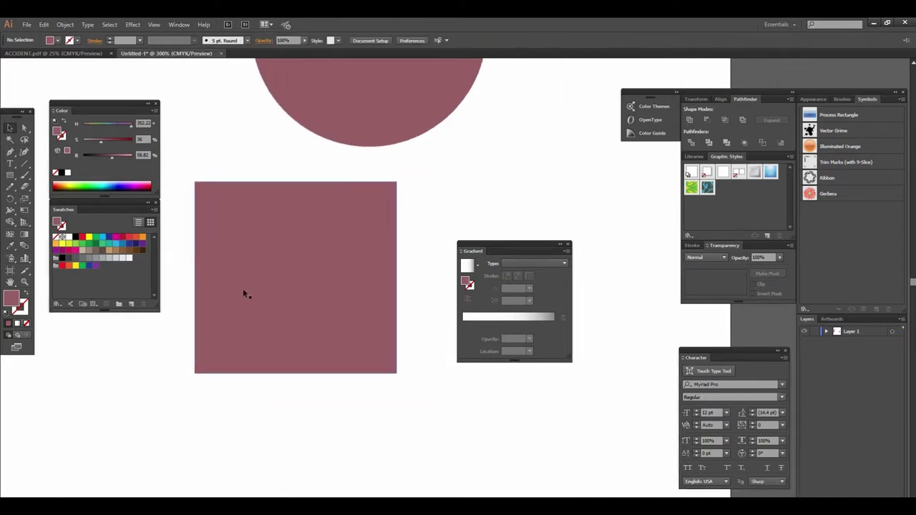
{"action": "left_click", "coordinate": [327, 266]}
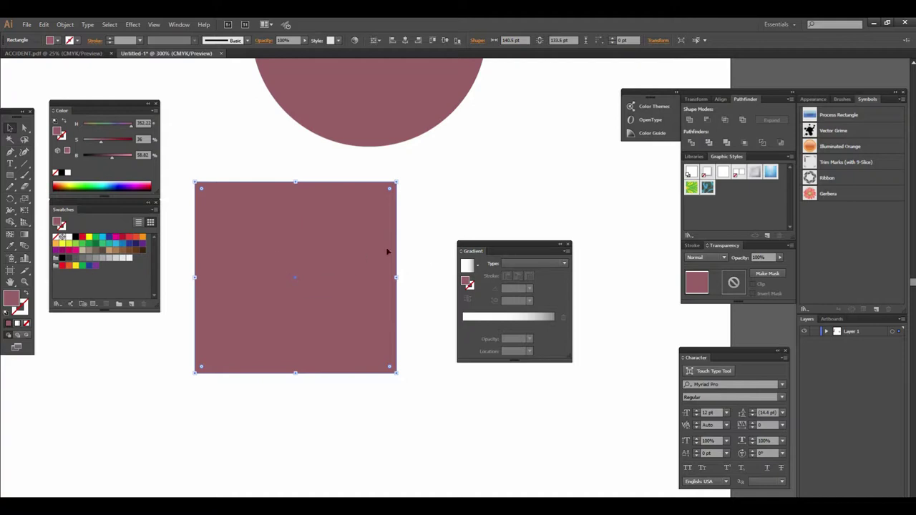
Step: Browse the gradient presets without applying any, then bring up the Swatches panel menu
{"action": "left_click", "coordinate": [477, 265]}
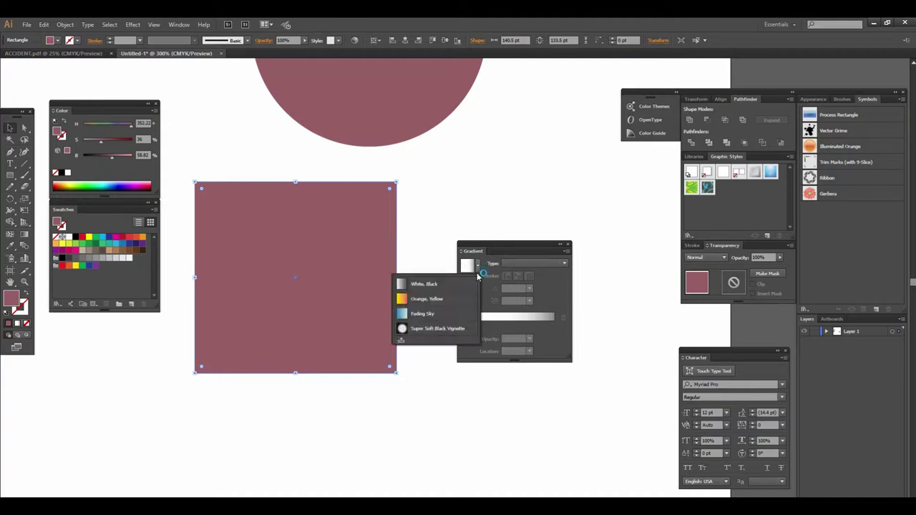
{"action": "left_click", "coordinate": [444, 212]}
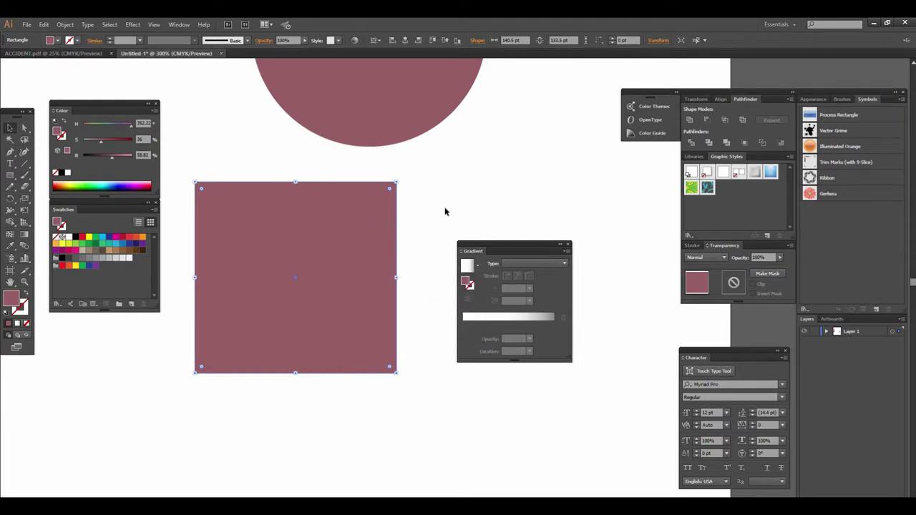
{"action": "left_click", "coordinate": [477, 264]}
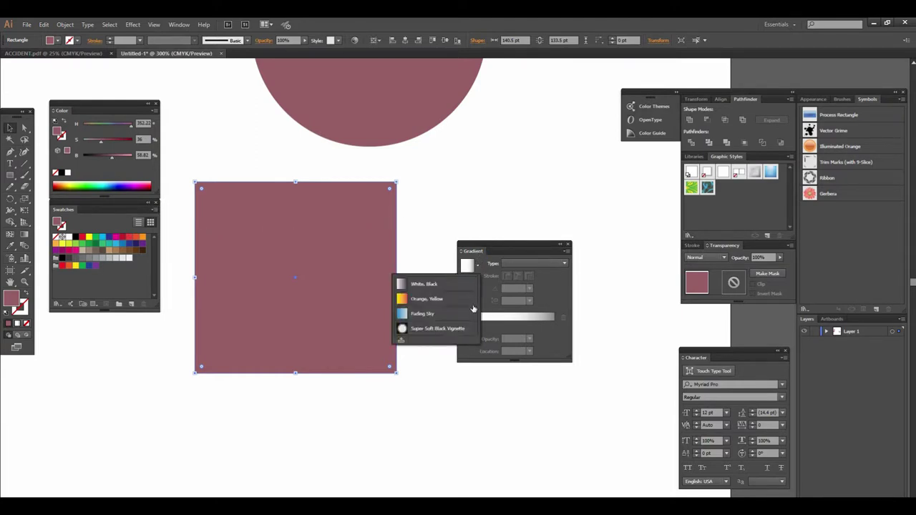
{"action": "left_click", "coordinate": [407, 420]}
{"action": "left_click", "coordinate": [391, 406]}
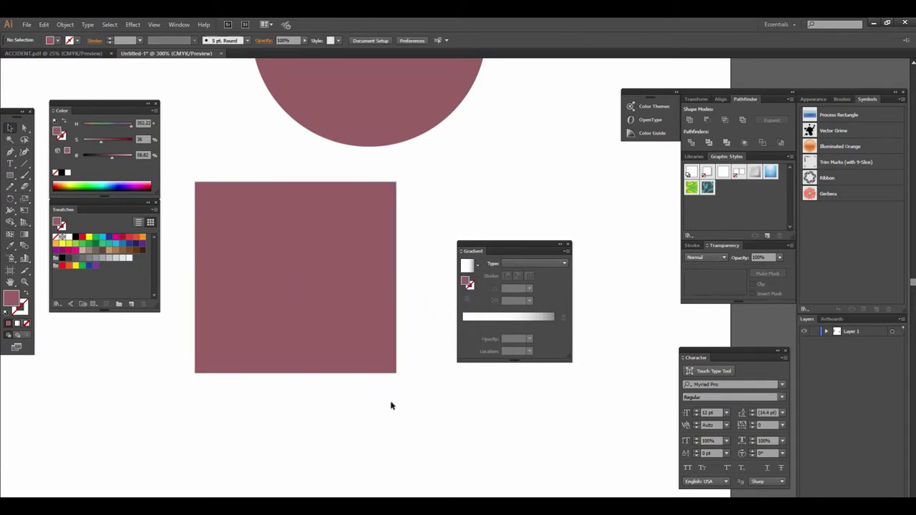
{"action": "left_click", "coordinate": [155, 209]}
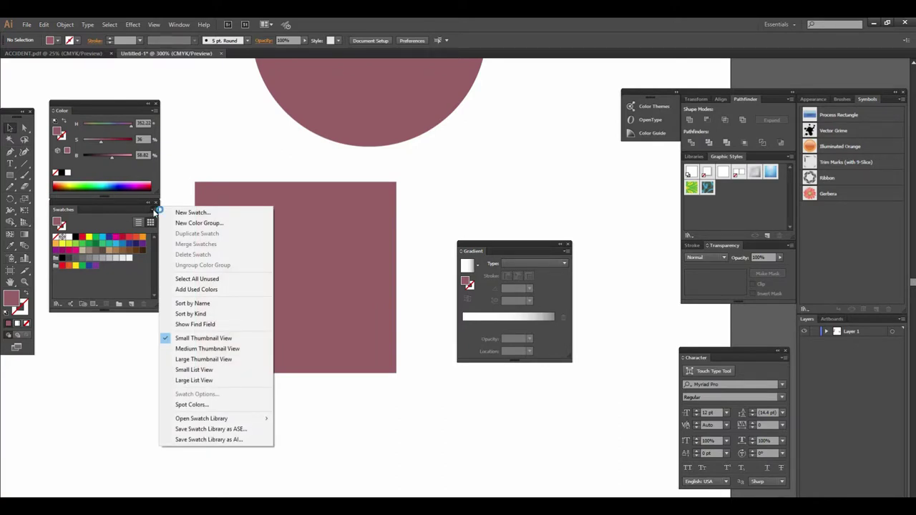
{"action": "mouse_move", "coordinate": [214, 418]}
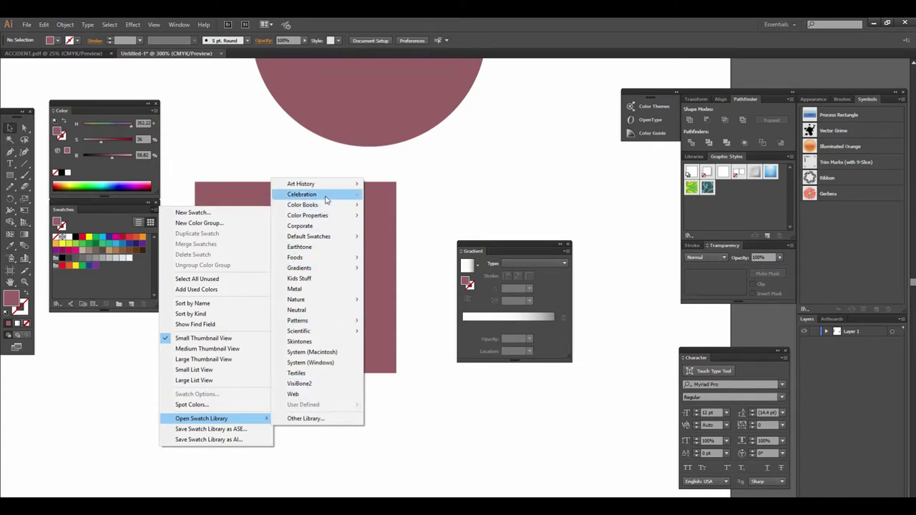
{"action": "mouse_move", "coordinate": [299, 268]}
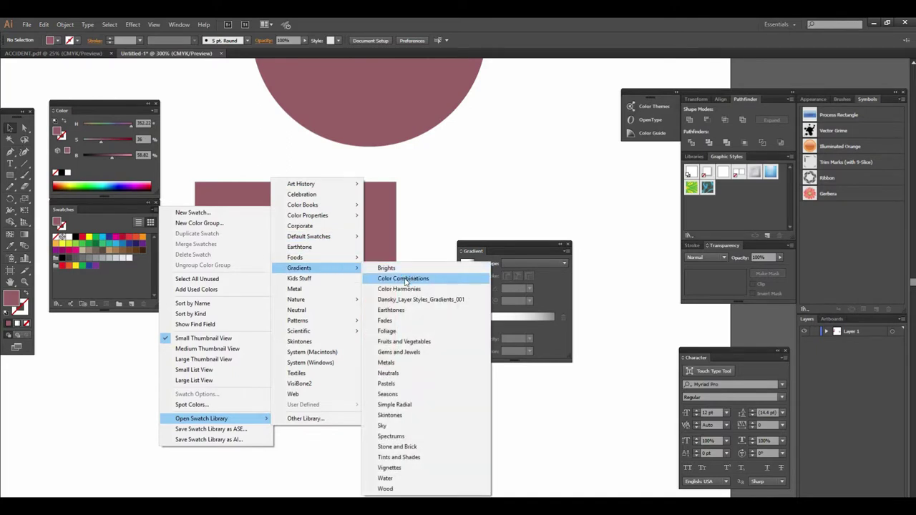
Step: Open the Gradients > Brights swatch library, then reposition and enlarge its panel
{"action": "left_click", "coordinate": [393, 269]}
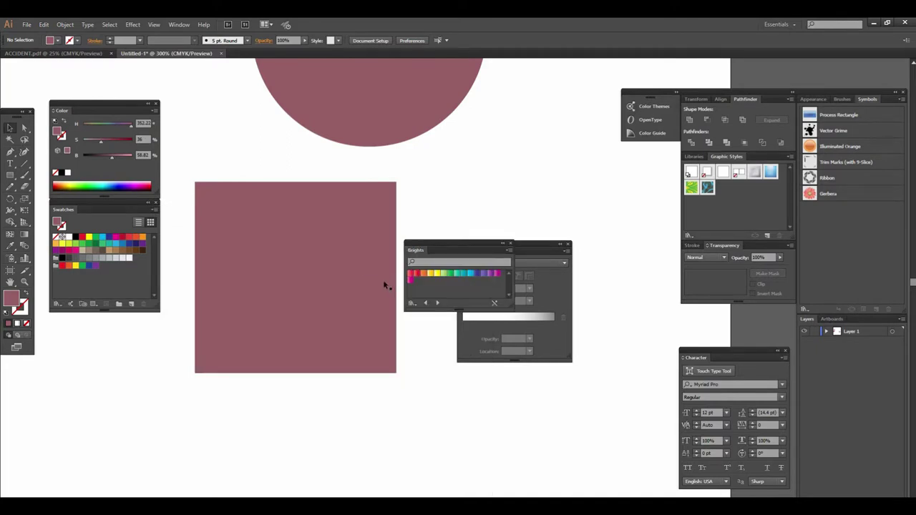
{"action": "left_click_drag", "start_coordinate": [451, 246], "coordinate": [517, 149]}
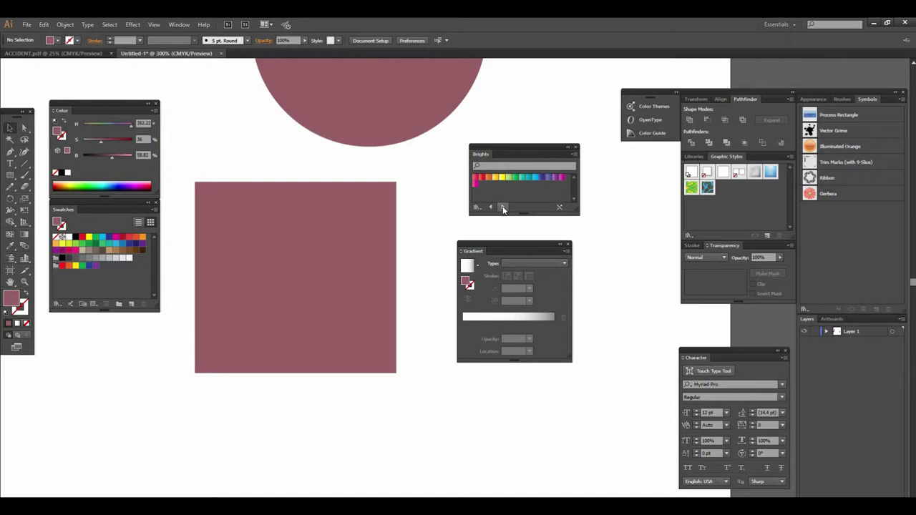
{"action": "left_click_drag", "start_coordinate": [578, 214], "coordinate": [658, 252]}
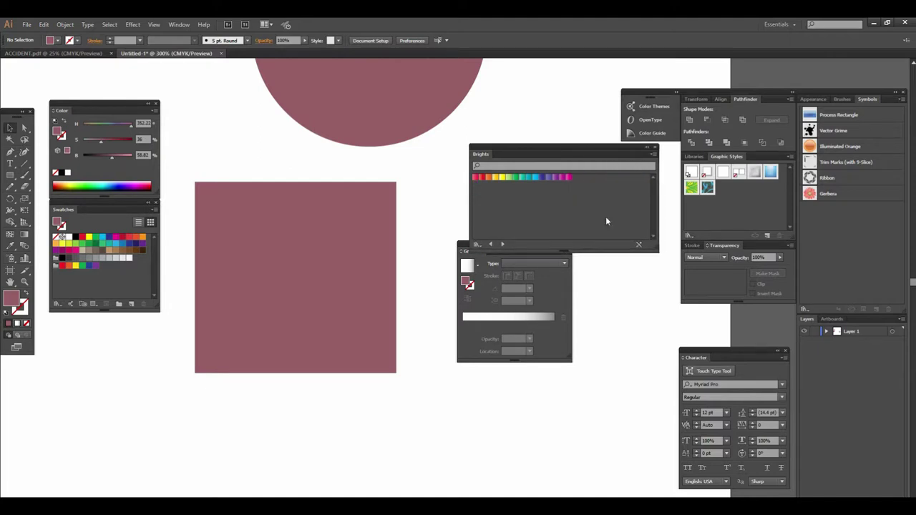
{"action": "left_click_drag", "start_coordinate": [531, 146], "coordinate": [358, 370]}
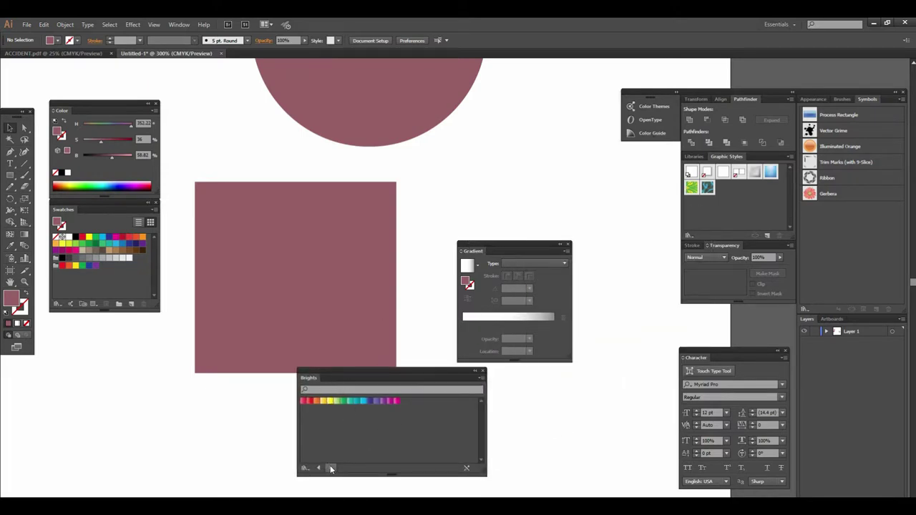
Step: Try Color Combinations, Color Harmonies and Earthtones gradients on the rectangle
{"action": "left_click", "coordinate": [331, 468]}
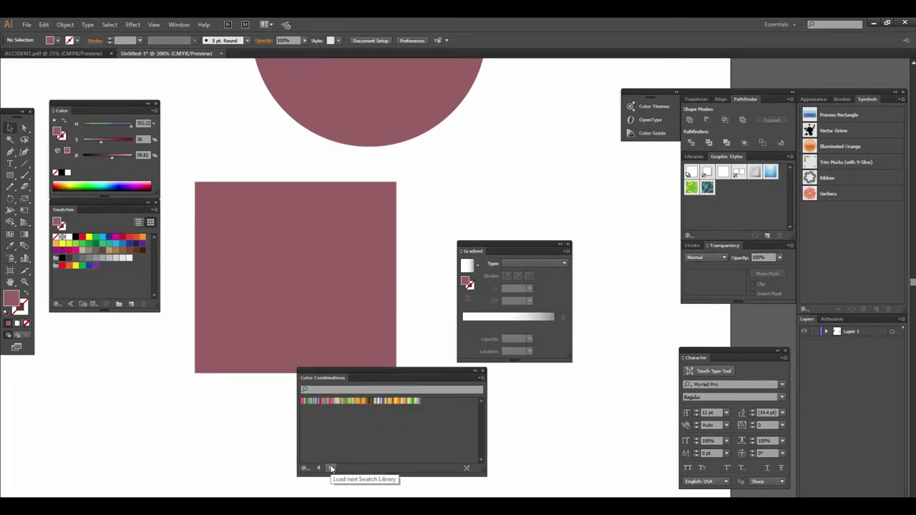
{"action": "left_click", "coordinate": [316, 329]}
{"action": "left_click", "coordinate": [345, 405]}
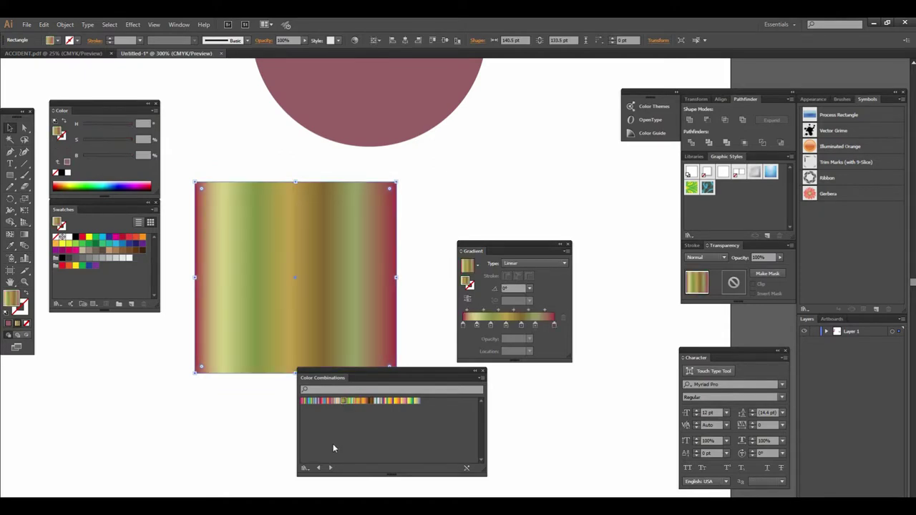
{"action": "left_click", "coordinate": [330, 467]}
{"action": "left_click", "coordinate": [359, 402]}
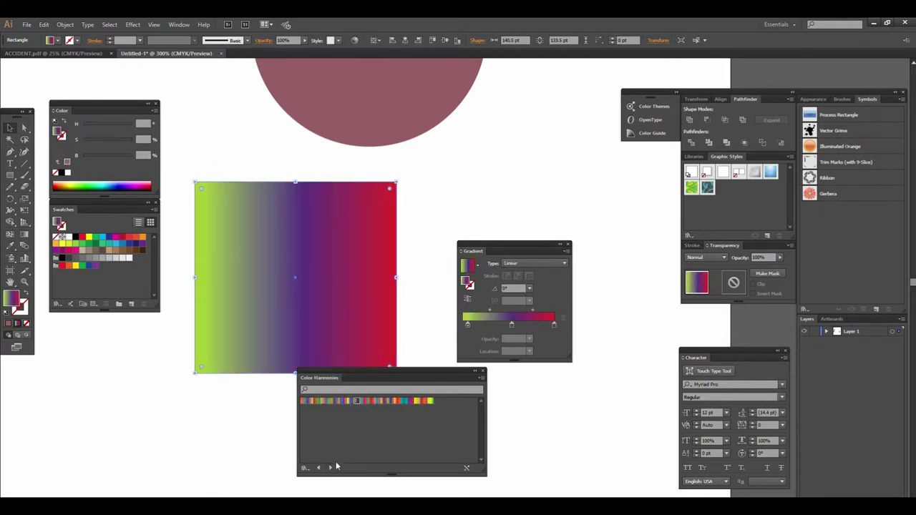
{"action": "left_click", "coordinate": [329, 467]}
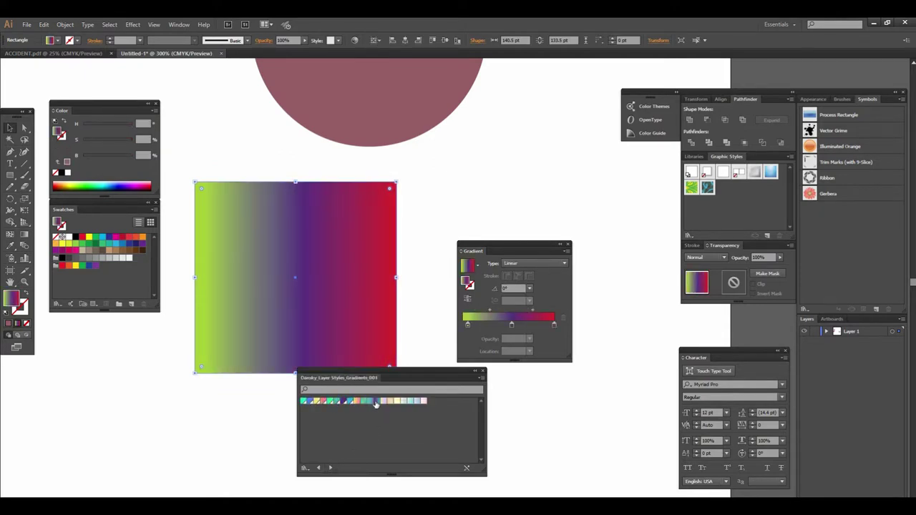
{"action": "left_click", "coordinate": [330, 467]}
{"action": "left_click", "coordinate": [384, 401]}
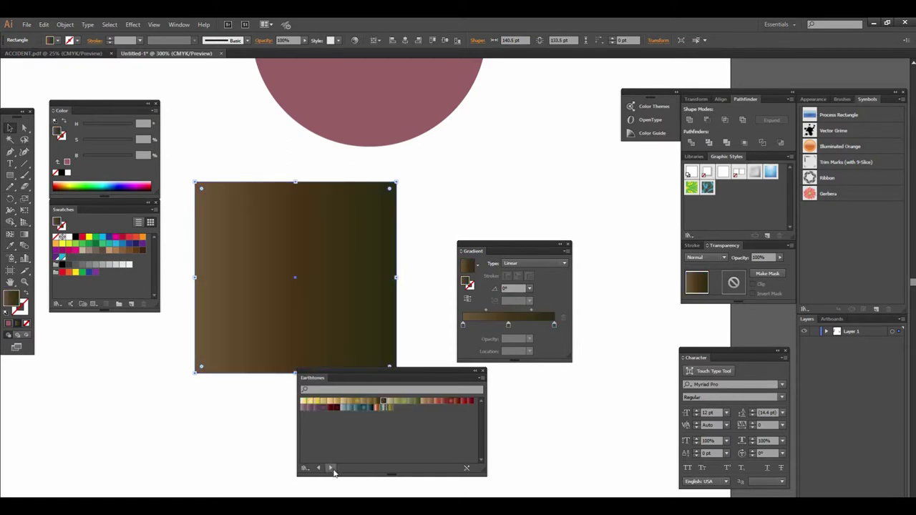
Step: Try Fades and Foliage gradients, then apply the Fruits and Vegetables yellow-orange gradient
{"action": "left_click", "coordinate": [330, 468]}
{"action": "left_click", "coordinate": [364, 401]}
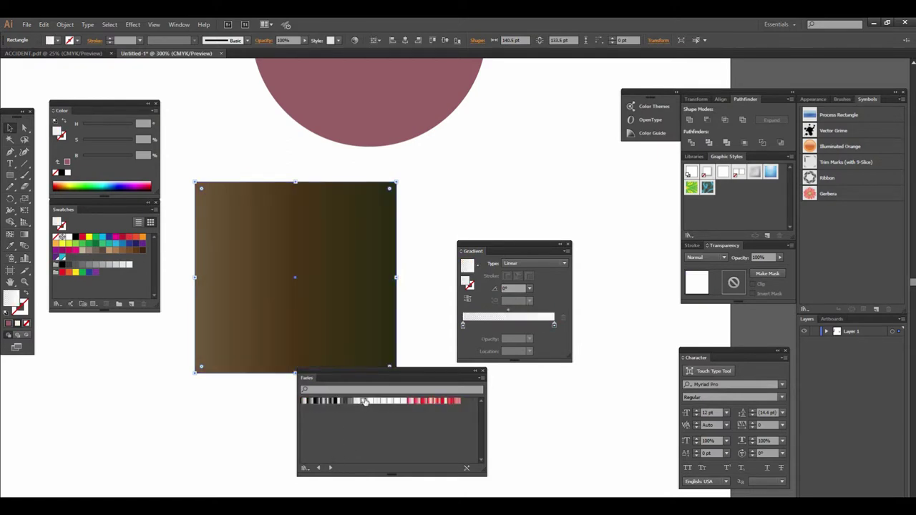
{"action": "left_click", "coordinate": [330, 467]}
{"action": "left_click", "coordinate": [358, 403]}
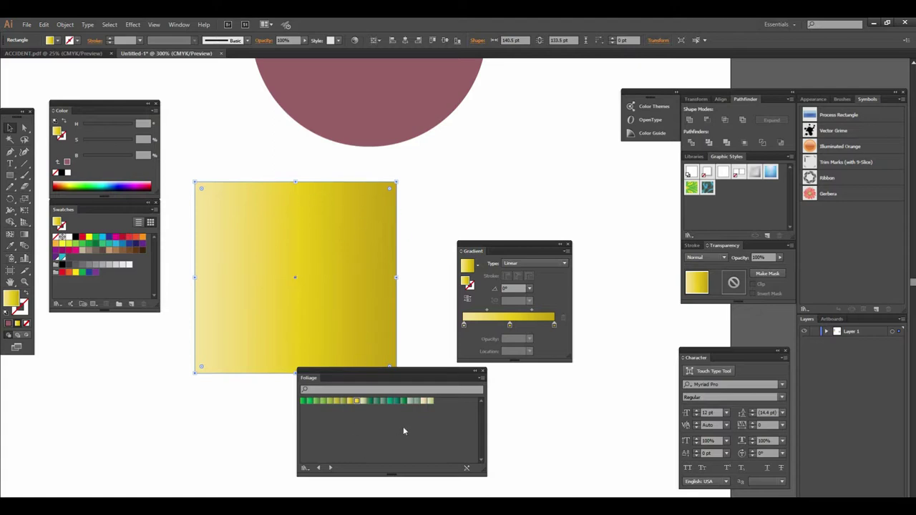
{"action": "left_click", "coordinate": [330, 468]}
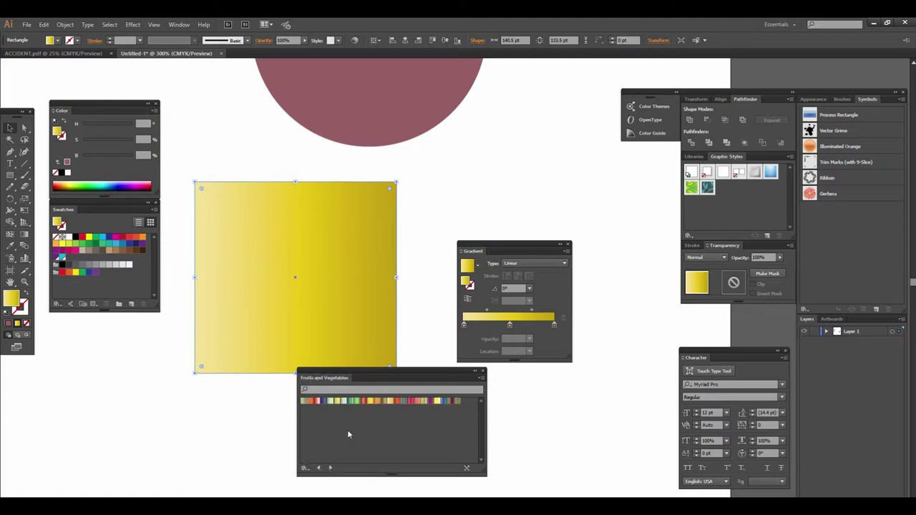
{"action": "left_click", "coordinate": [371, 402]}
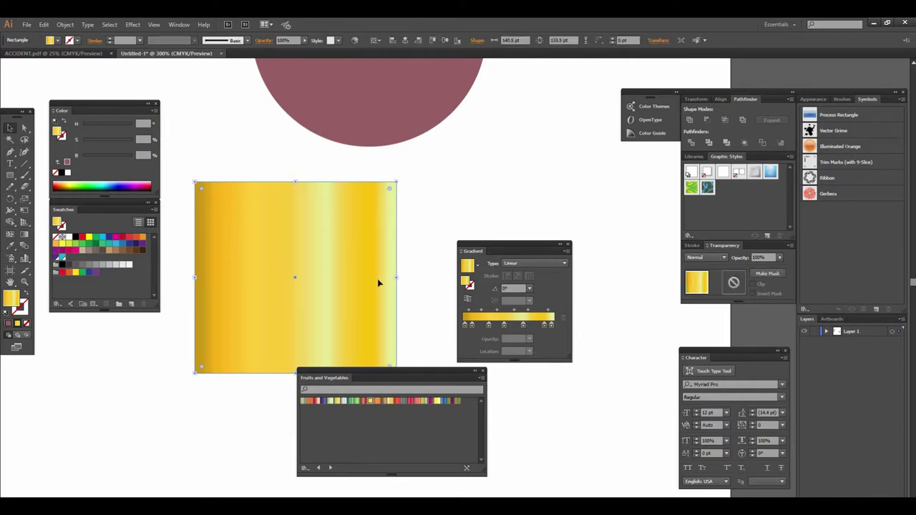
{"action": "left_click_drag", "start_coordinate": [420, 373], "coordinate": [641, 398]}
{"action": "left_click", "coordinate": [441, 399]}
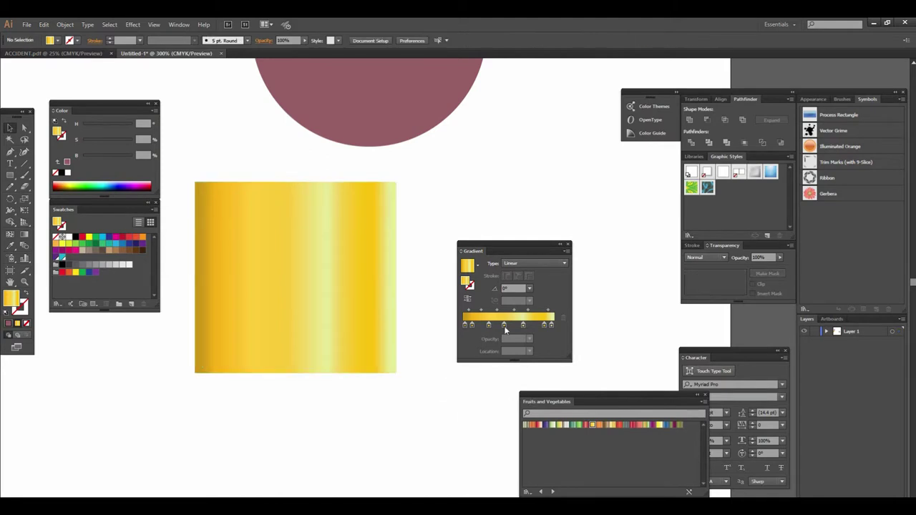
Step: Apply the White, Black preset gradient to the rectangle and zoom in on it
{"action": "left_click", "coordinate": [477, 265]}
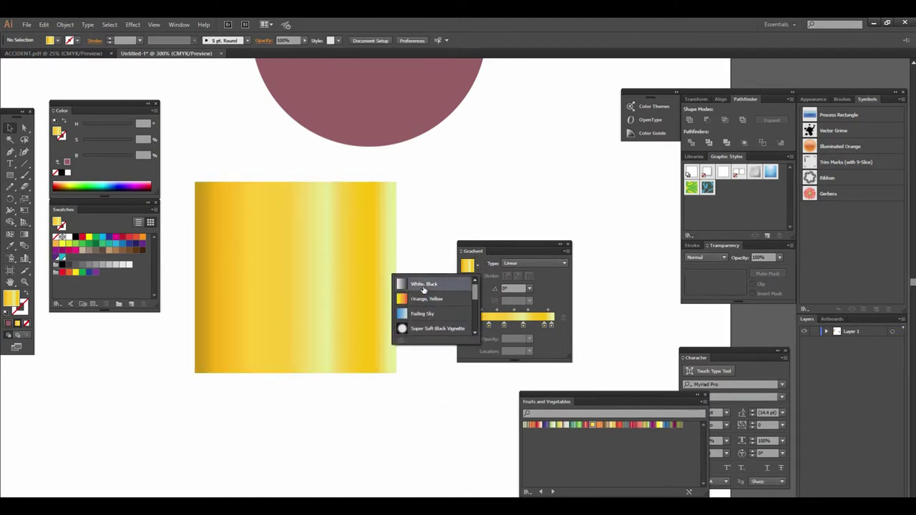
{"action": "left_click", "coordinate": [373, 321]}
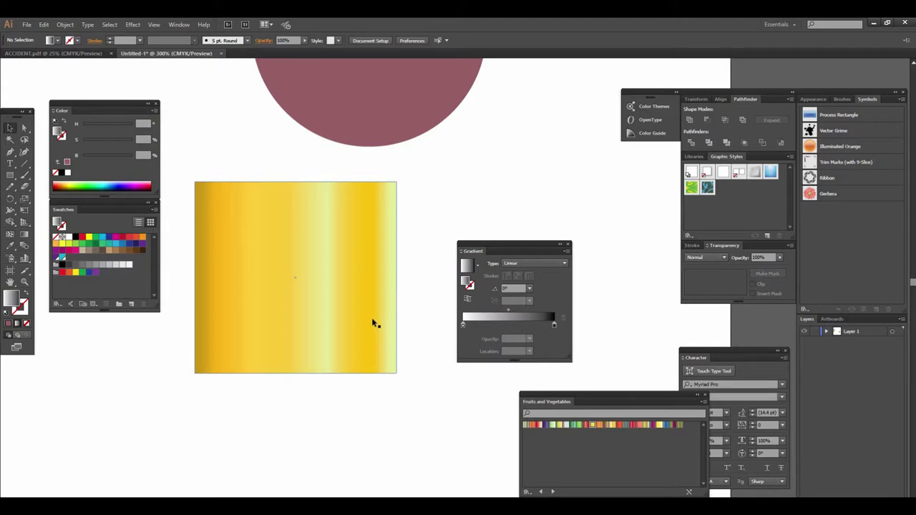
{"action": "left_click", "coordinate": [478, 265]}
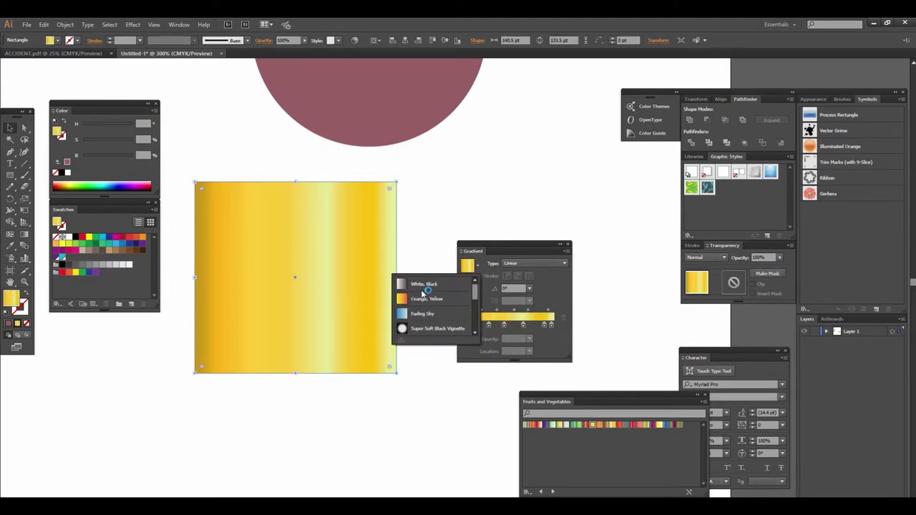
{"action": "left_click", "coordinate": [423, 285]}
{"action": "left_click", "coordinate": [431, 346]}
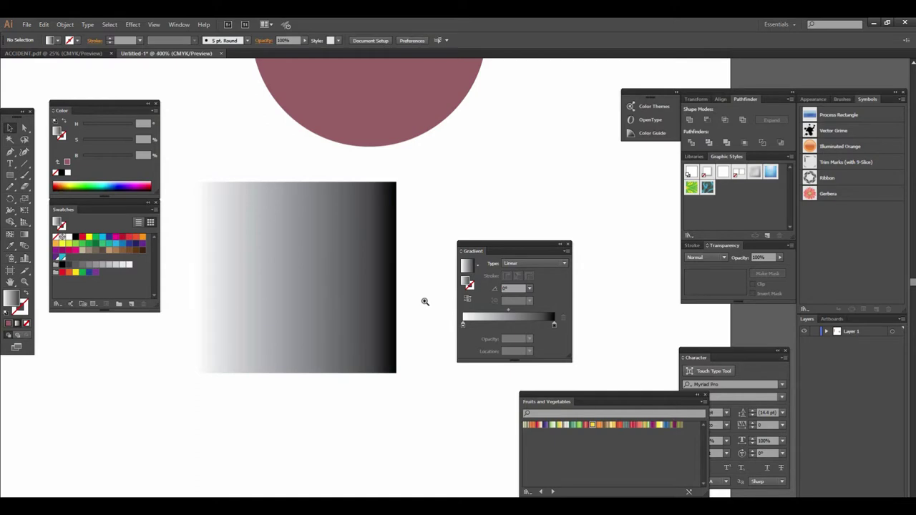
{"action": "key", "text": "ctrl+plus"}
{"action": "left_click_drag", "start_coordinate": [519, 242], "coordinate": [698, 262]}
{"action": "left_click_drag", "start_coordinate": [372, 274], "coordinate": [452, 266]}
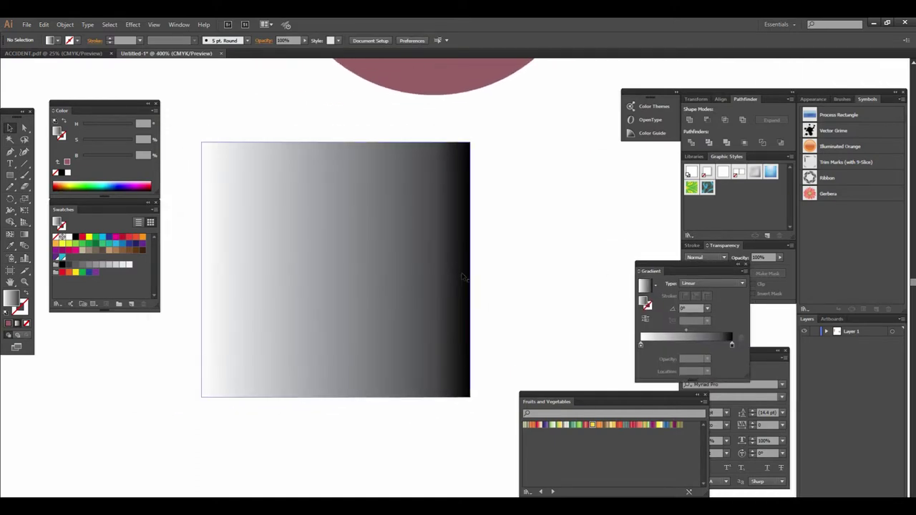
{"action": "left_click", "coordinate": [379, 260]}
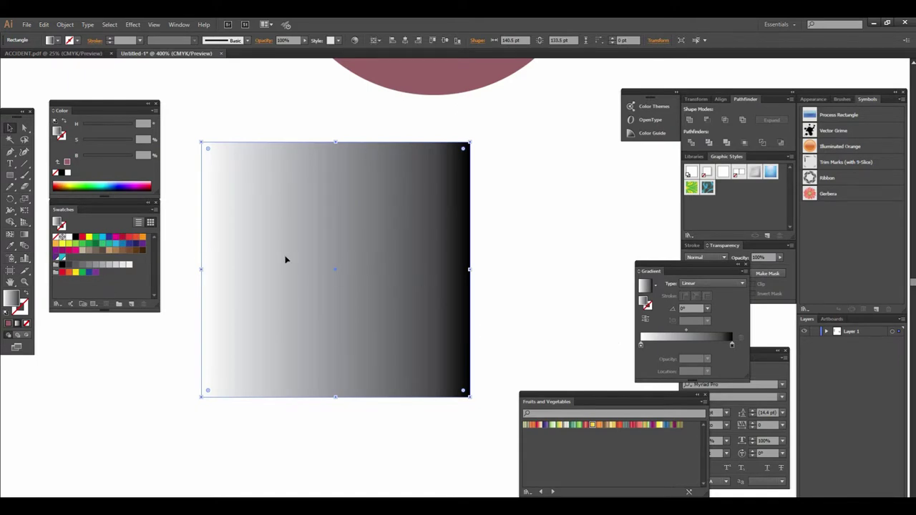
Step: Select the gradient's black stop, briefly trying solid CMYK Blue before restoring the gradient
{"action": "left_click", "coordinate": [732, 347]}
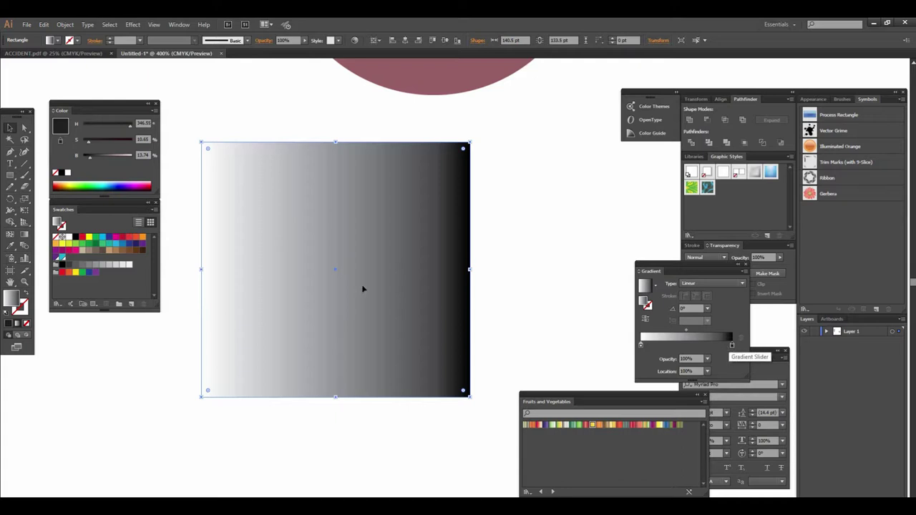
{"action": "left_click", "coordinate": [108, 239]}
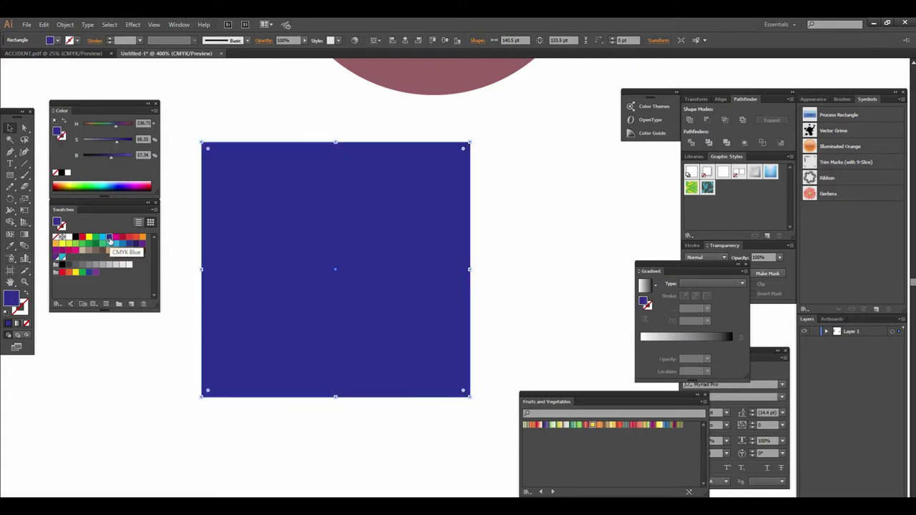
{"action": "left_click", "coordinate": [648, 350]}
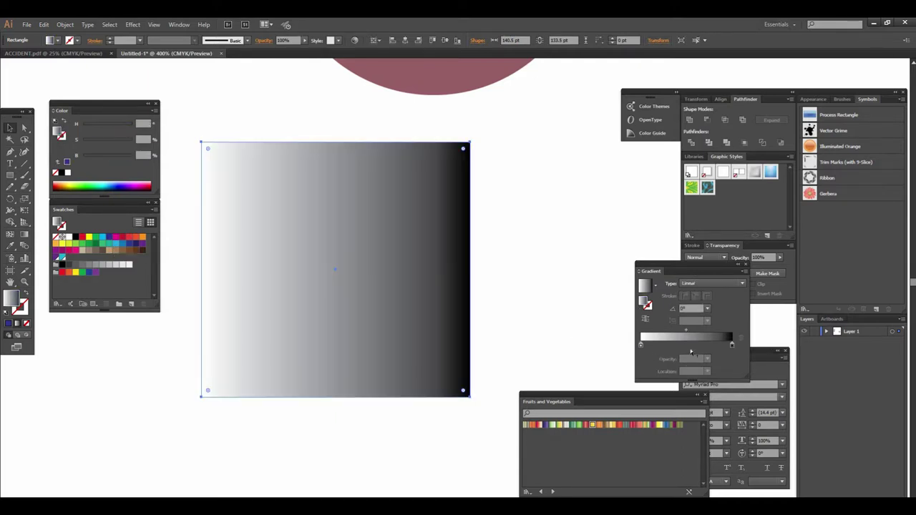
{"action": "left_click", "coordinate": [732, 346]}
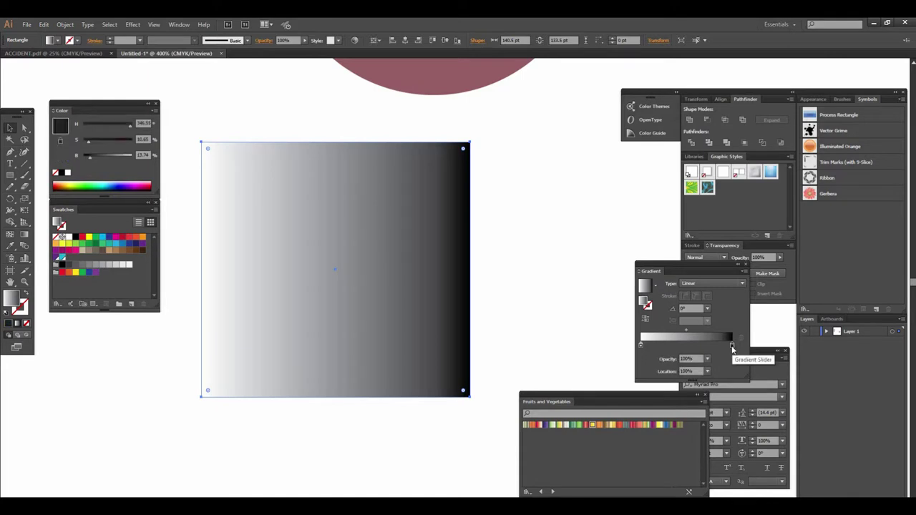
{"action": "double_click", "coordinate": [732, 346]}
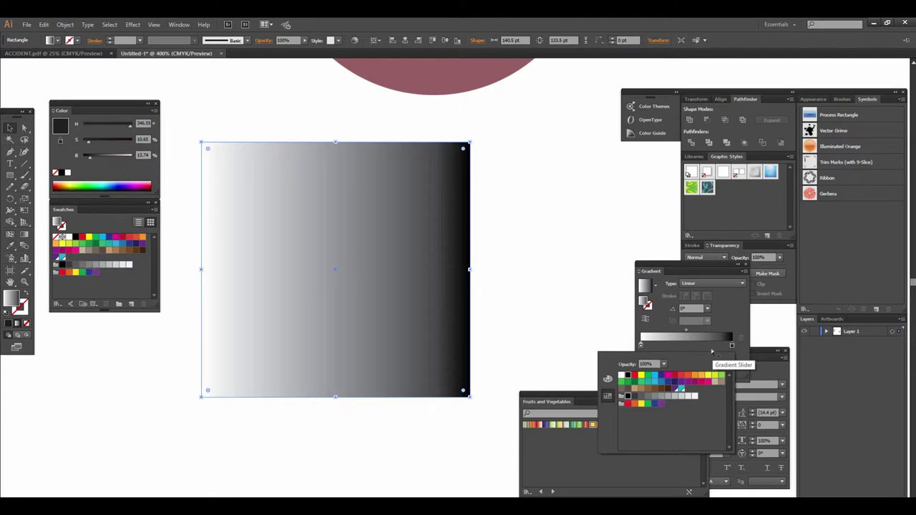
{"action": "left_click", "coordinate": [728, 315]}
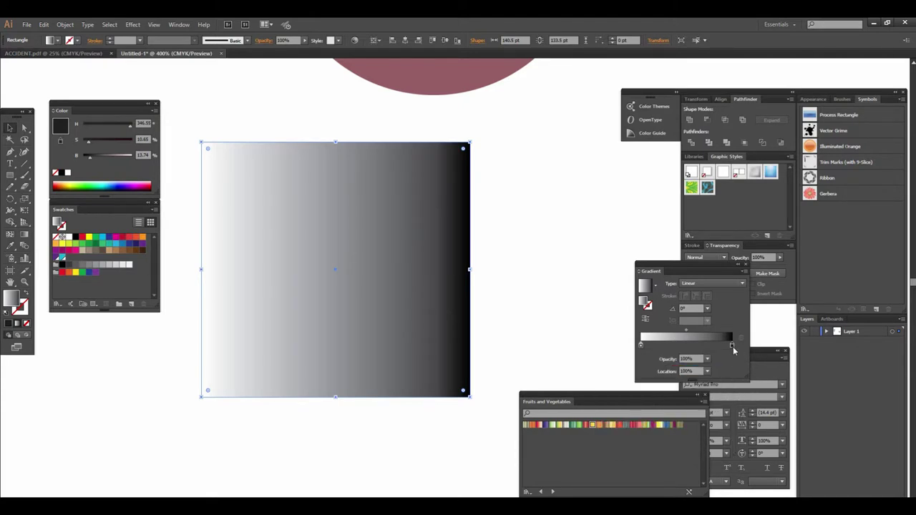
Step: Recolour the right gradient stop to CMYK Blue by dragging the swatch onto it
{"action": "double_click", "coordinate": [732, 346]}
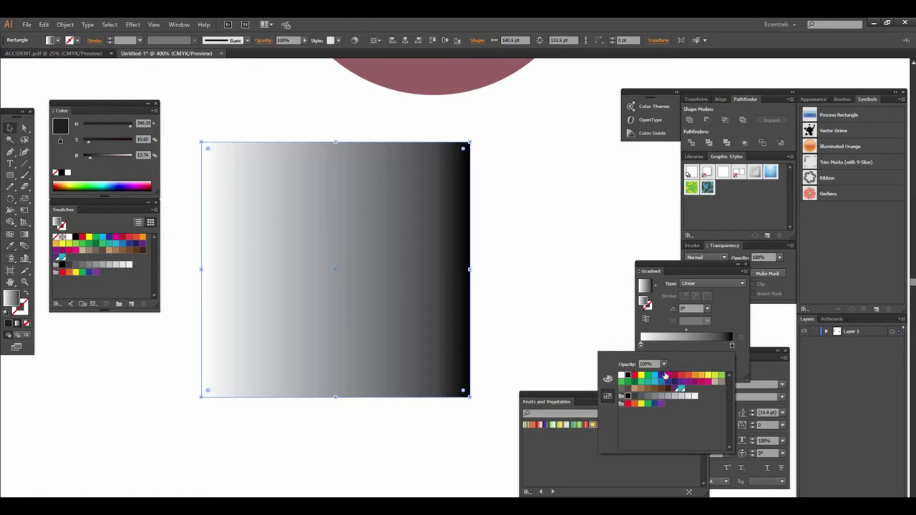
{"action": "left_click", "coordinate": [661, 377]}
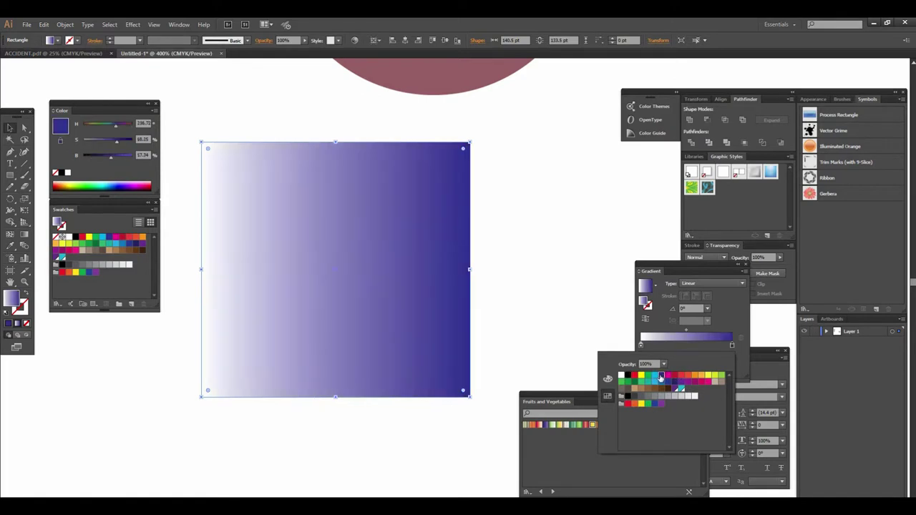
{"action": "left_click", "coordinate": [736, 321]}
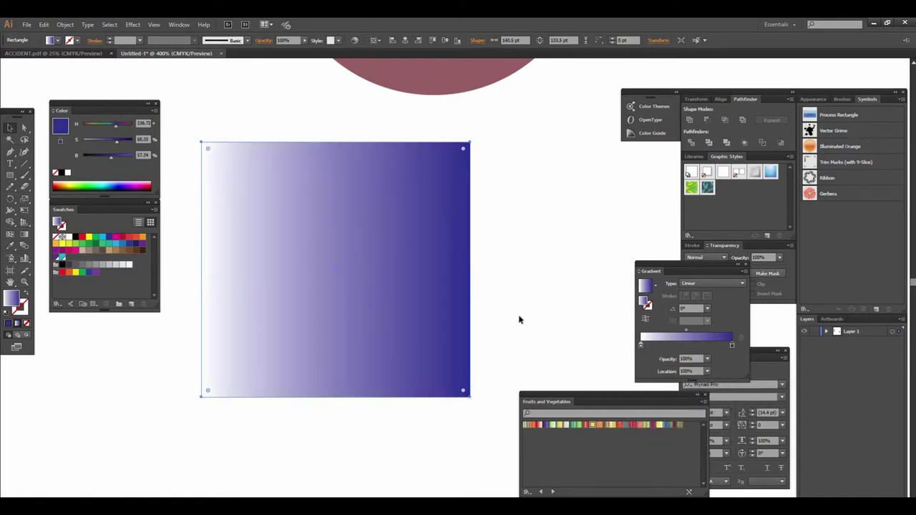
{"action": "key", "text": "ctrl+z"}
{"action": "left_click_drag", "start_coordinate": [107, 238], "coordinate": [731, 347]}
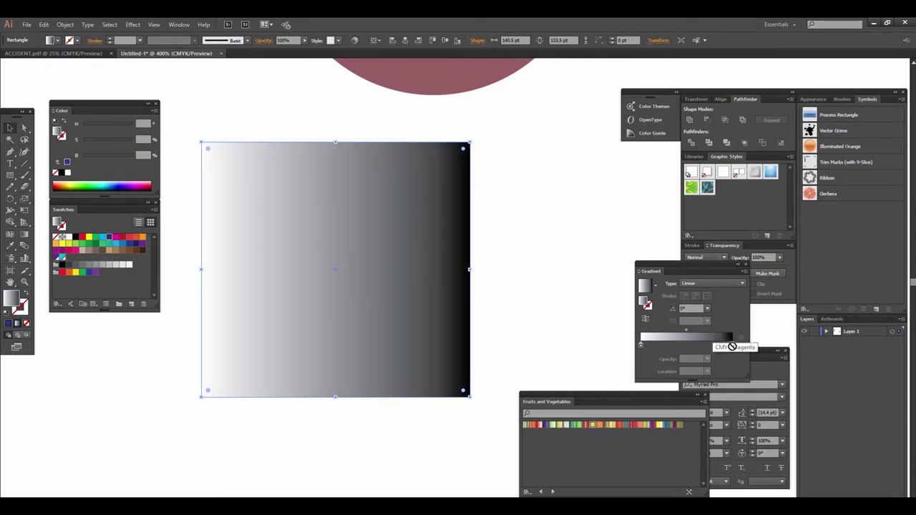
{"action": "left_click_drag", "start_coordinate": [731, 347], "coordinate": [731, 346]}
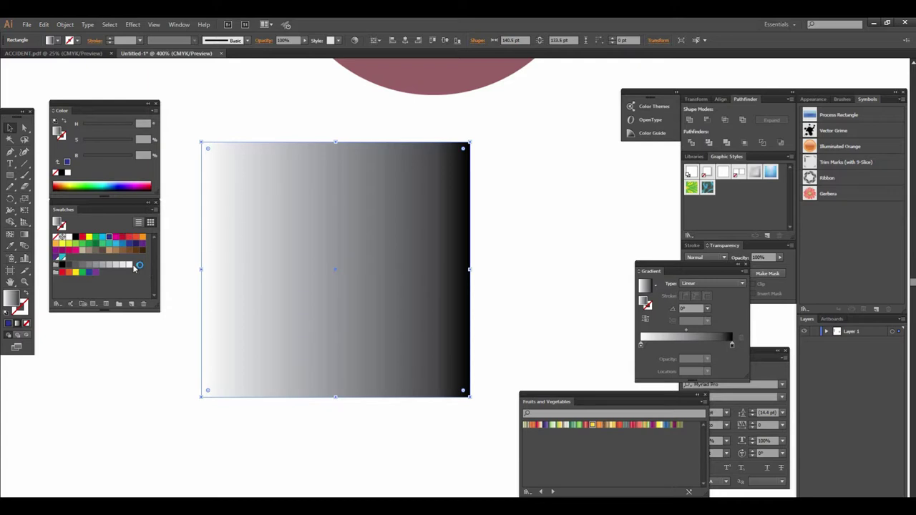
{"action": "left_click_drag", "start_coordinate": [107, 242], "coordinate": [732, 348]}
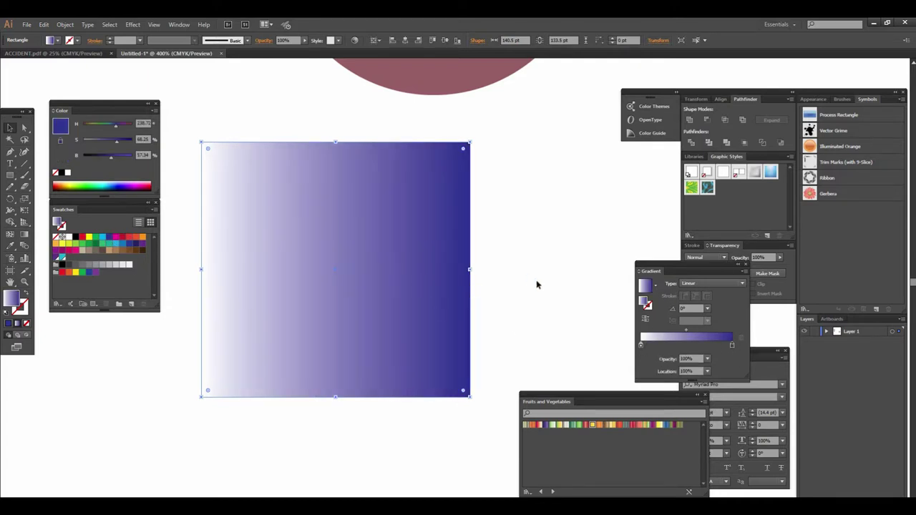
{"action": "left_click", "coordinate": [478, 270]}
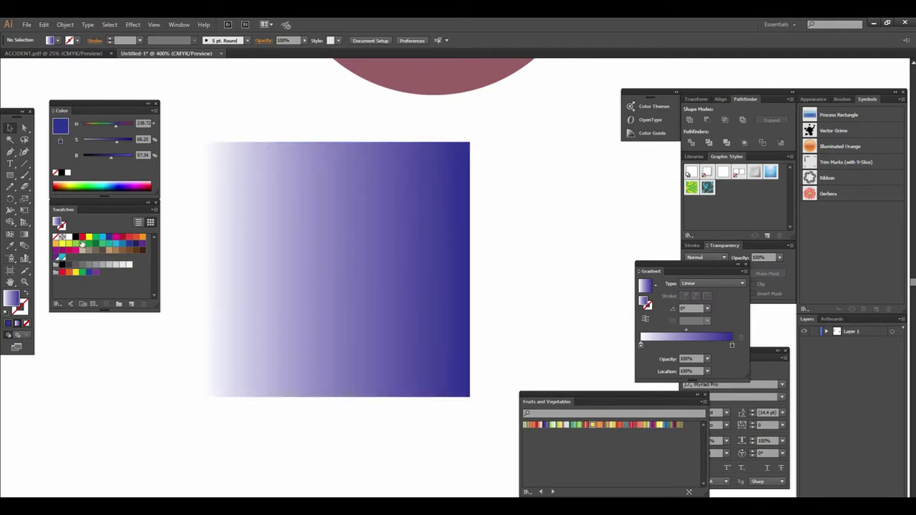
Step: Change the rectangle's gradient right end to CMYK Red so it fades white to red
{"action": "left_click_drag", "start_coordinate": [82, 240], "coordinate": [734, 348]}
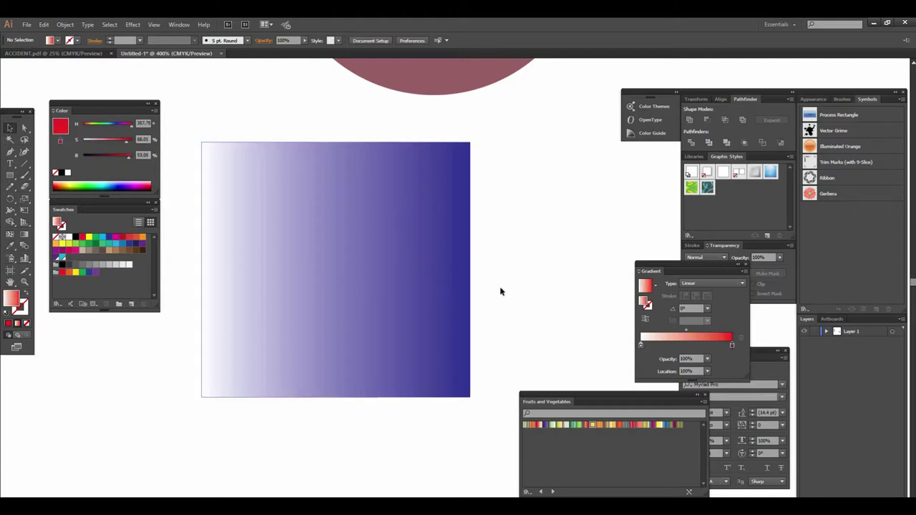
{"action": "left_click", "coordinate": [332, 259]}
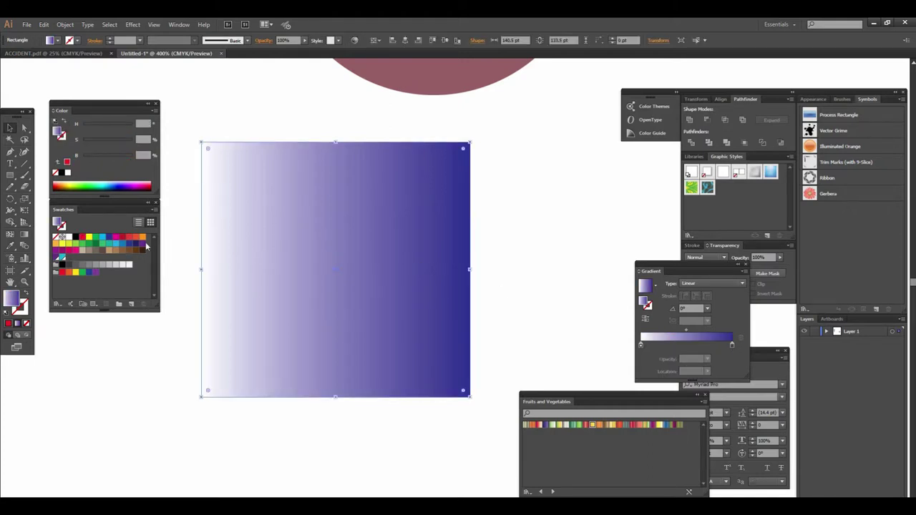
{"action": "left_click_drag", "start_coordinate": [83, 240], "coordinate": [736, 350]}
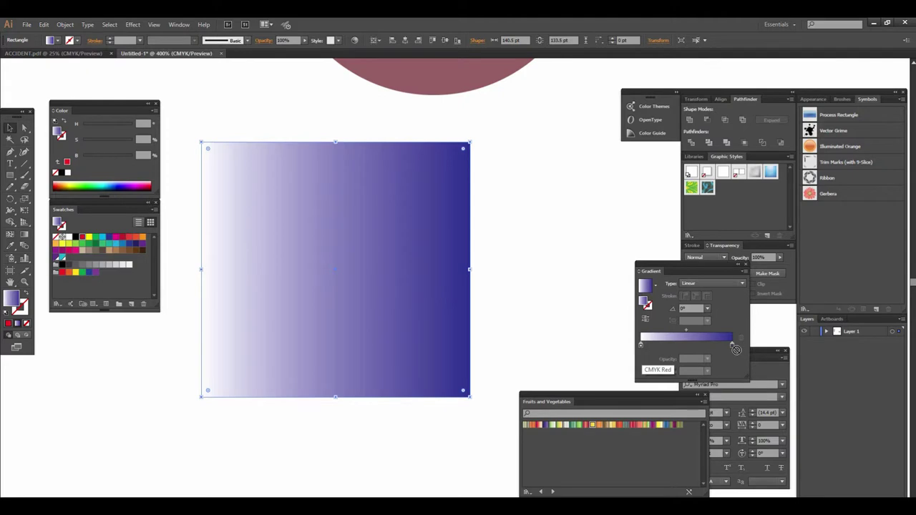
{"action": "left_click_drag", "start_coordinate": [736, 350], "coordinate": [735, 348]}
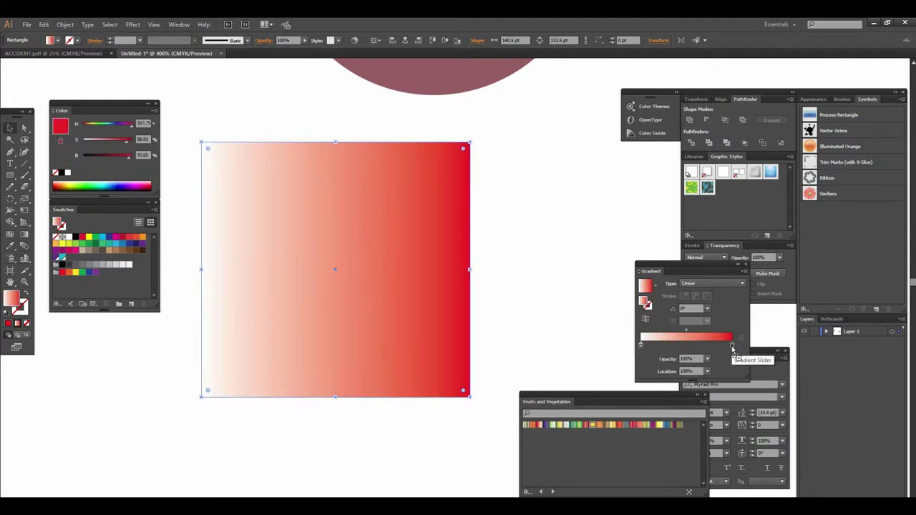
{"action": "left_click", "coordinate": [555, 282]}
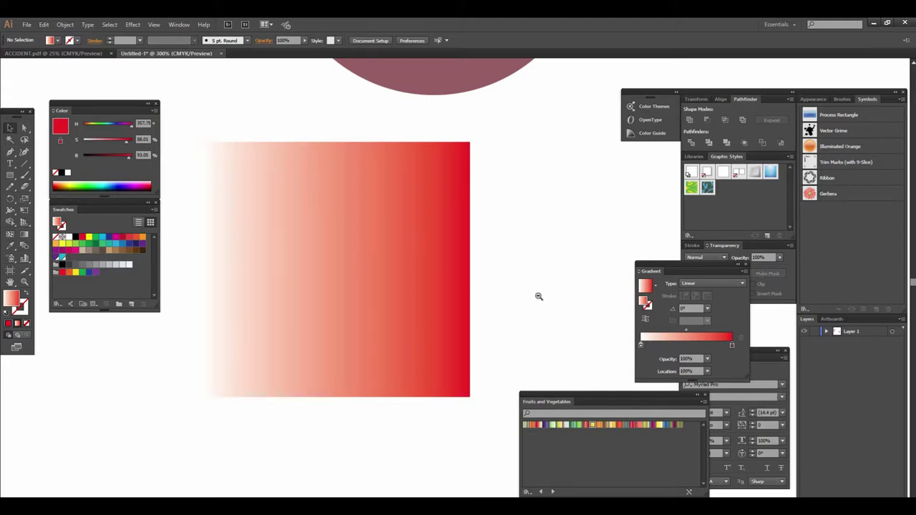
{"action": "left_click", "coordinate": [539, 296]}
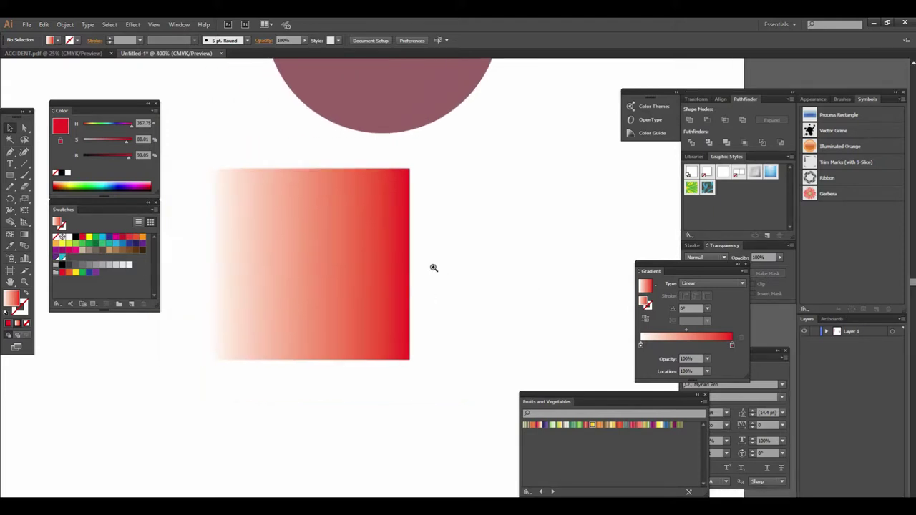
{"action": "left_click", "coordinate": [483, 280], "text": "alt"}
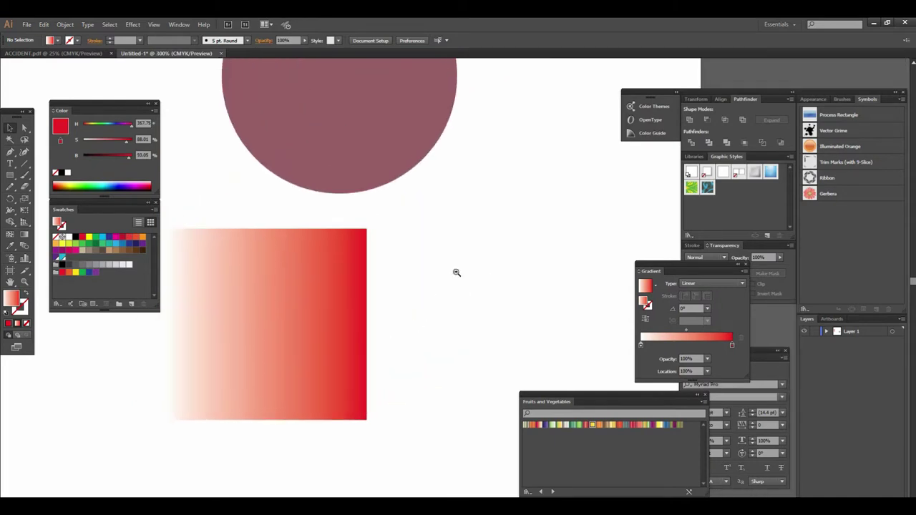
{"action": "left_click", "coordinate": [457, 272], "text": "alt"}
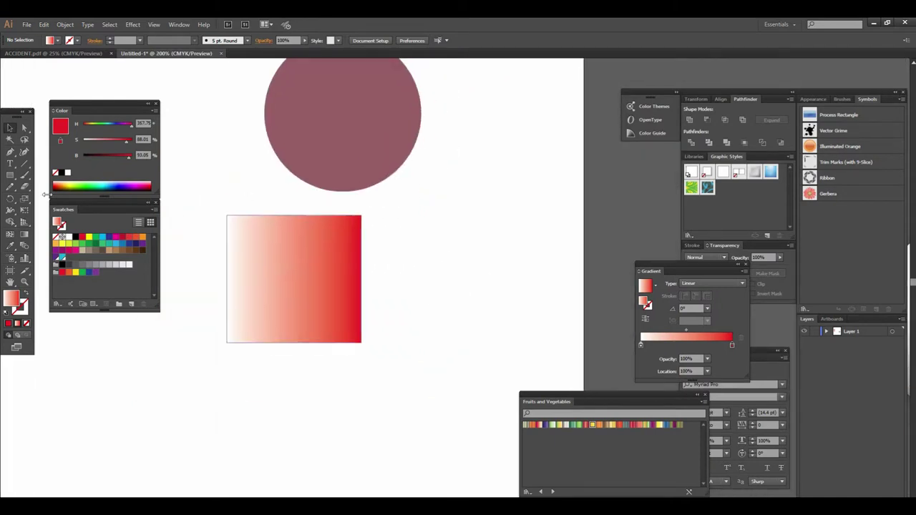
Step: Draw a circle below the rectangle with the Ellipse Tool, then return to the Selection Tool
{"action": "left_click_drag", "start_coordinate": [10, 175], "coordinate": [54, 199]}
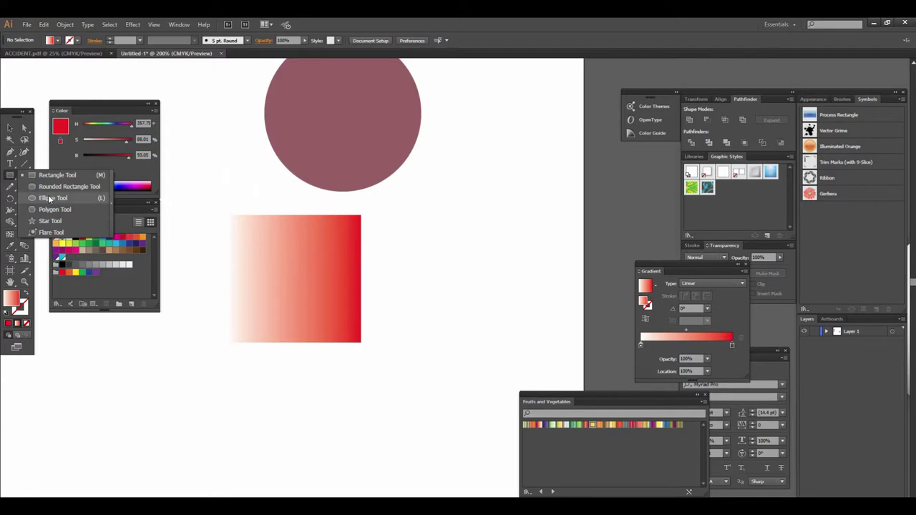
{"action": "scroll", "coordinate": [245, 315], "scroll_direction": "down", "scroll_amount": 3}
{"action": "left_click_drag", "start_coordinate": [206, 308], "coordinate": [326, 418]}
{"action": "key", "text": "v"}
{"action": "left_click_drag", "start_coordinate": [351, 378], "coordinate": [375, 315]}
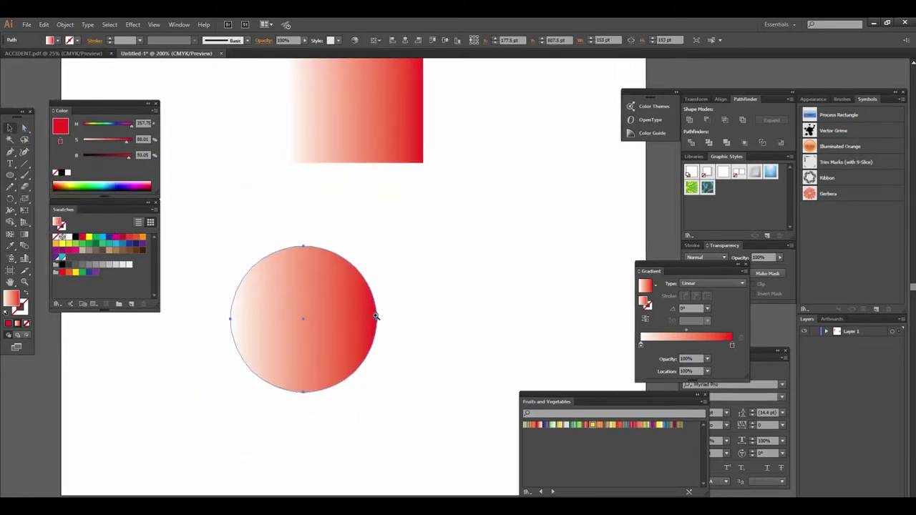
Step: Spread the circle's white stop to the middle, make the middle stop red and the left stop teal
{"action": "key", "text": "ctrl+plus"}
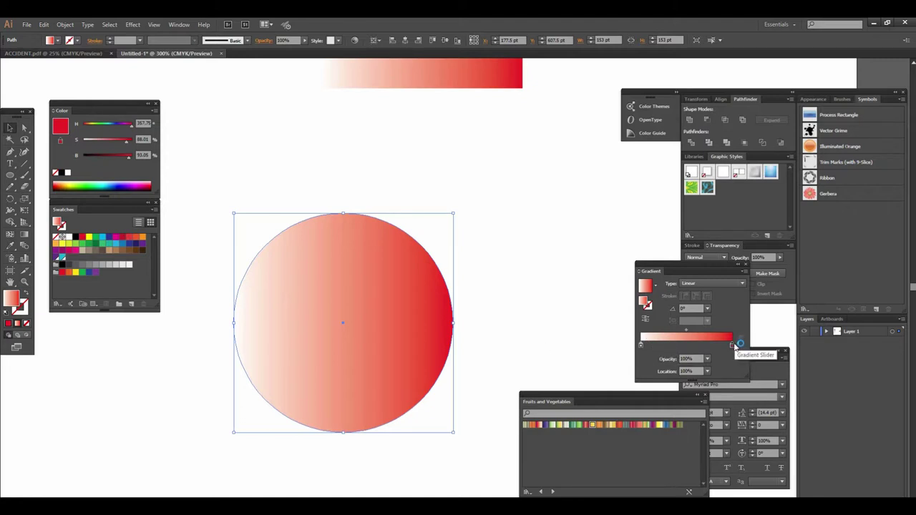
{"action": "left_click_drag", "start_coordinate": [642, 349], "coordinate": [654, 346]}
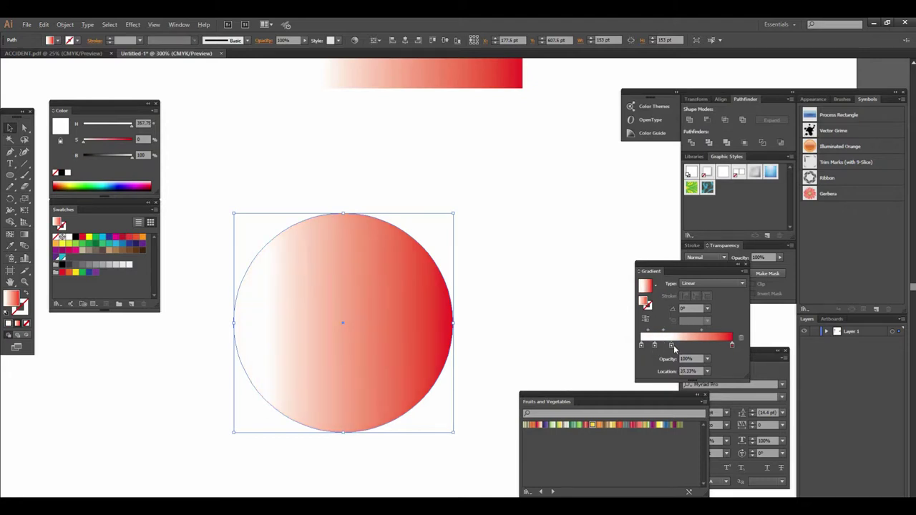
{"action": "left_click_drag", "start_coordinate": [655, 348], "coordinate": [718, 346]}
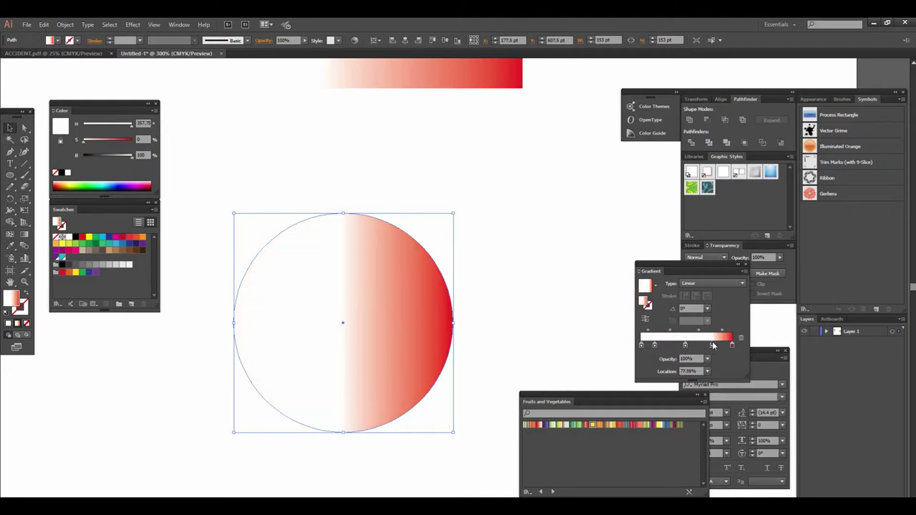
{"action": "double_click", "coordinate": [685, 347]}
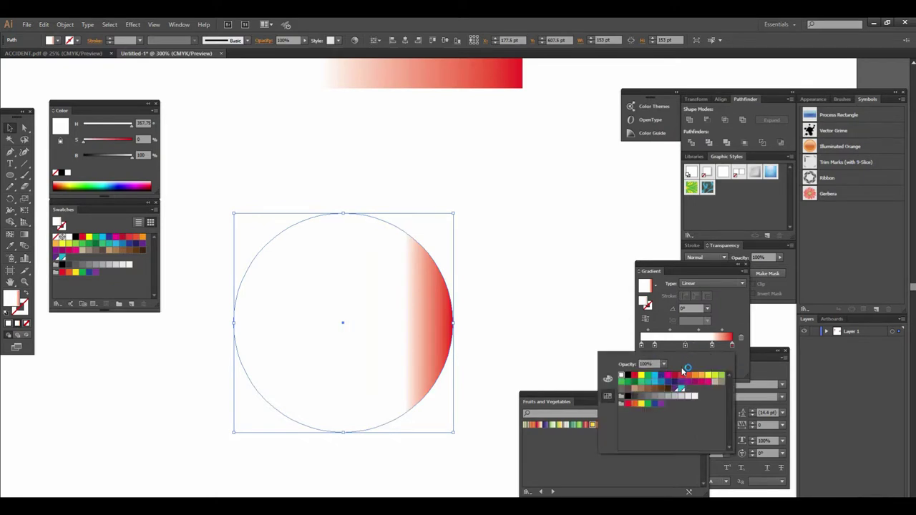
{"action": "left_click", "coordinate": [681, 374]}
{"action": "double_click", "coordinate": [654, 348]}
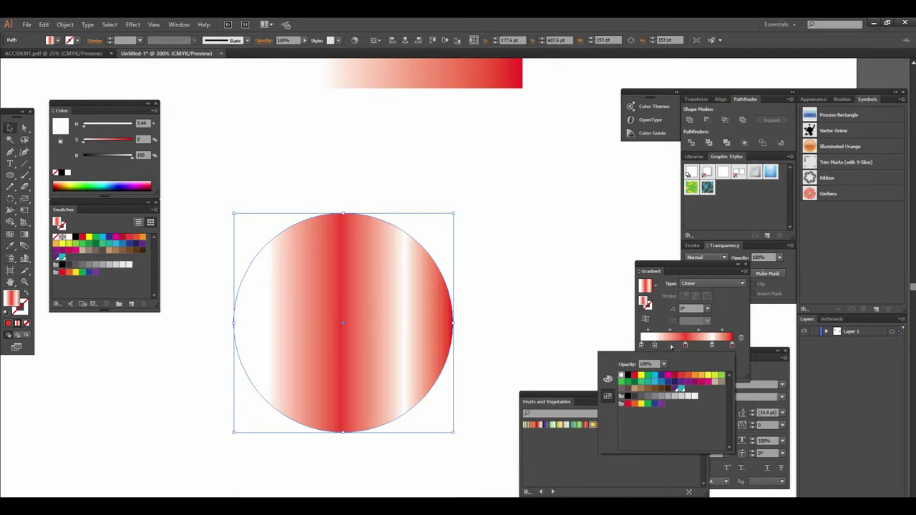
{"action": "left_click", "coordinate": [648, 383]}
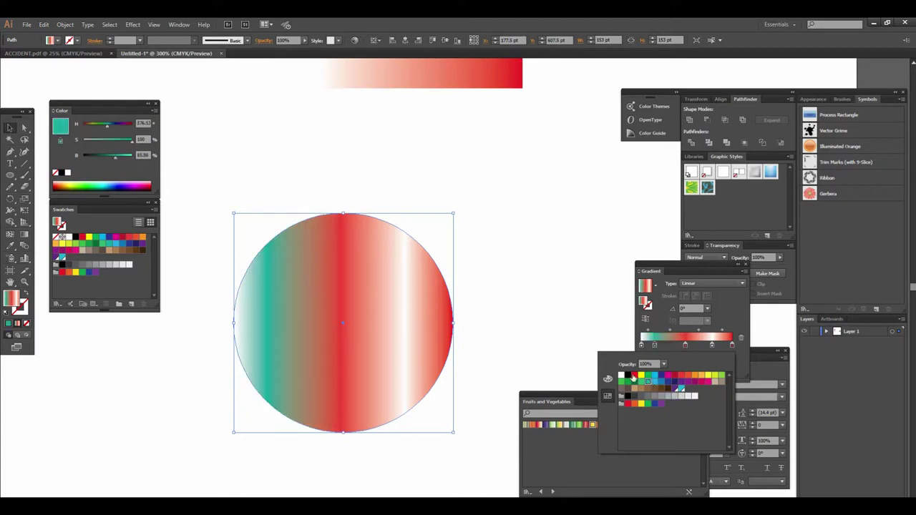
{"action": "left_click", "coordinate": [568, 331]}
Step: Zoom and pan to review the striped circle at 200%, then reselect it
{"action": "left_click", "coordinate": [531, 321]}
{"action": "left_click", "coordinate": [508, 289], "text": "ctrl+alt"}
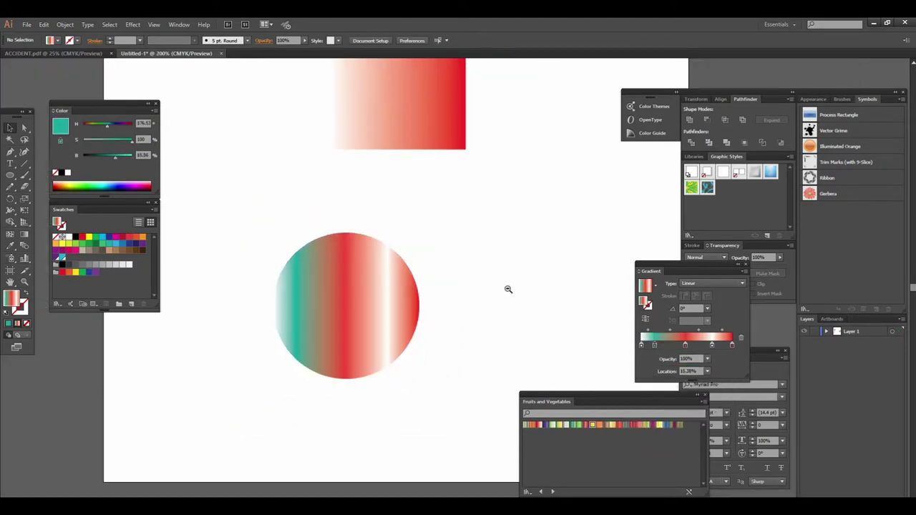
{"action": "left_click_drag", "start_coordinate": [508, 289], "coordinate": [469, 284]}
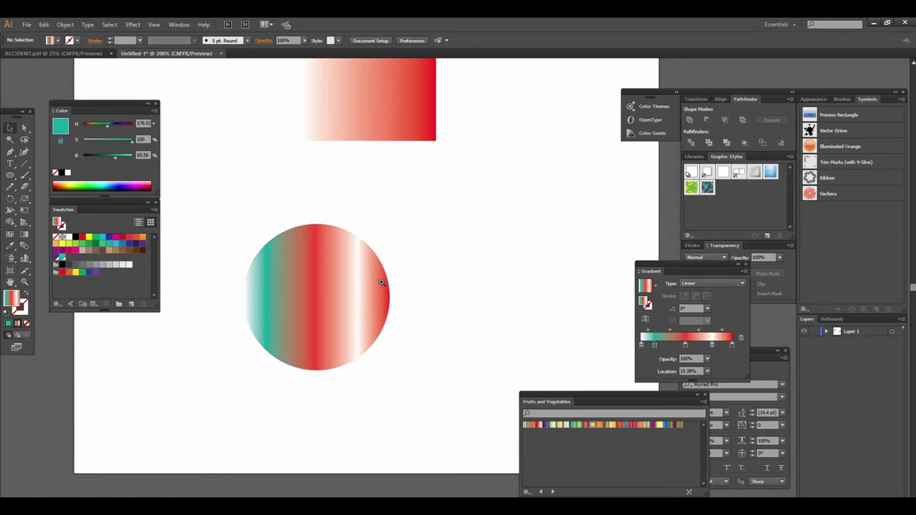
{"action": "left_click", "coordinate": [382, 283], "text": "ctrl"}
{"action": "mouse_move", "coordinate": [412, 283]}
{"action": "left_mouse_down"}
{"action": "mouse_move", "coordinate": [352, 280]}
{"action": "mouse_move", "coordinate": [405, 299]}
{"action": "mouse_move", "coordinate": [352, 317]}
{"action": "left_mouse_up"}
{"action": "left_click", "coordinate": [405, 299], "text": "ctrl+alt"}
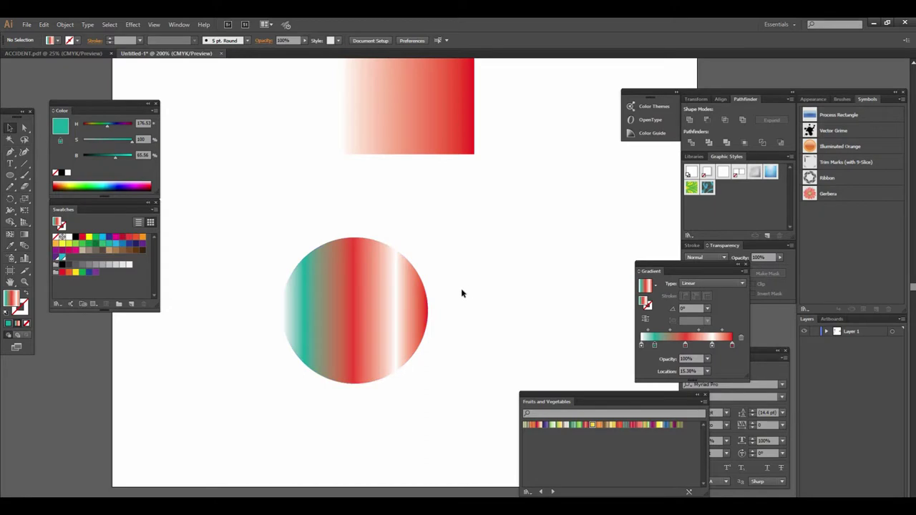
{"action": "left_click", "coordinate": [386, 309]}
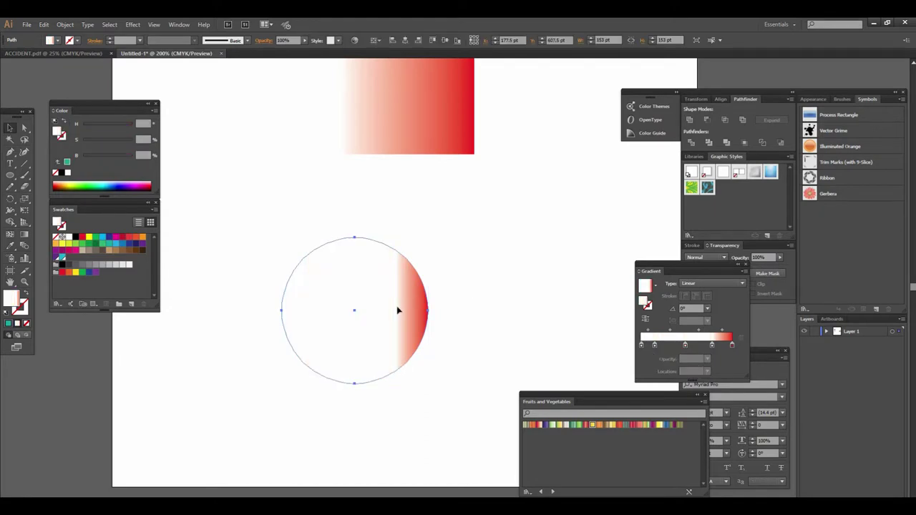
Step: Undo the colour changes, set the white stop to 0% and drag the extra stop off the slider
{"action": "key", "text": "ctrl+z"}
{"action": "key", "text": "ctrl+z"}
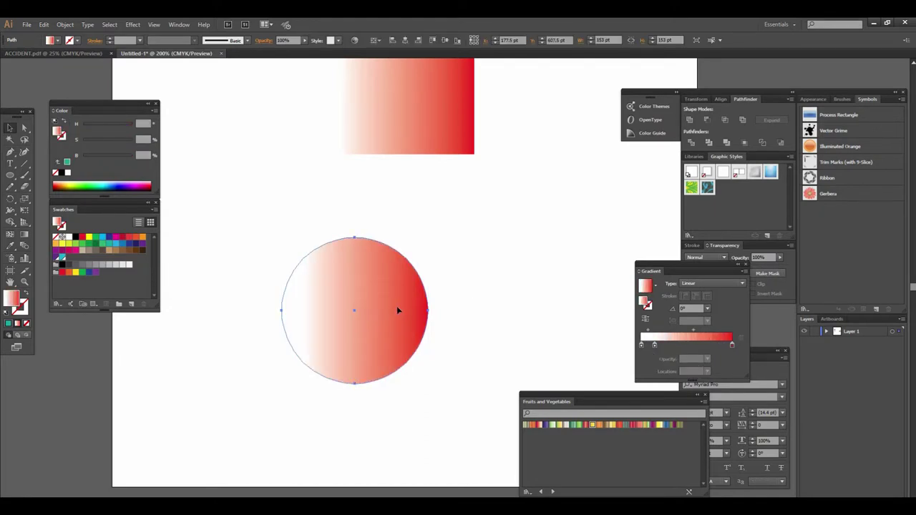
{"action": "left_click", "coordinate": [516, 290]}
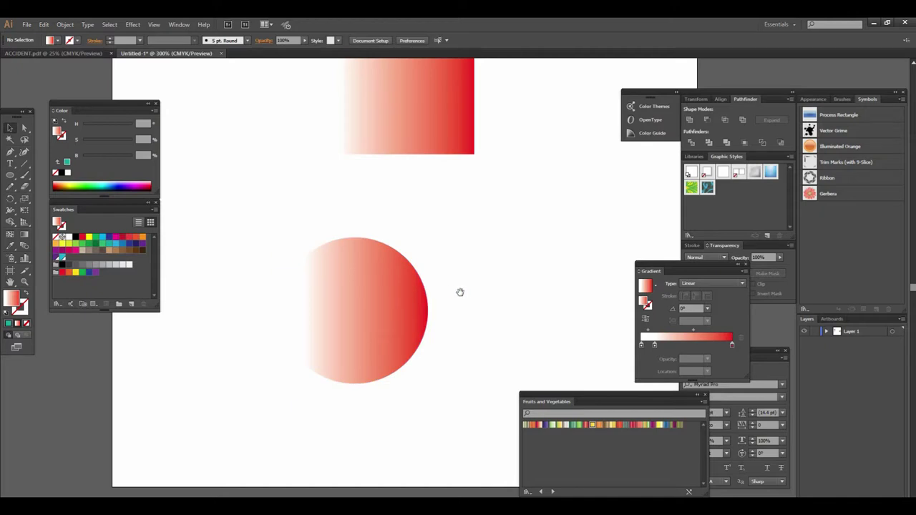
{"action": "left_click", "coordinate": [423, 306], "text": "ctrl"}
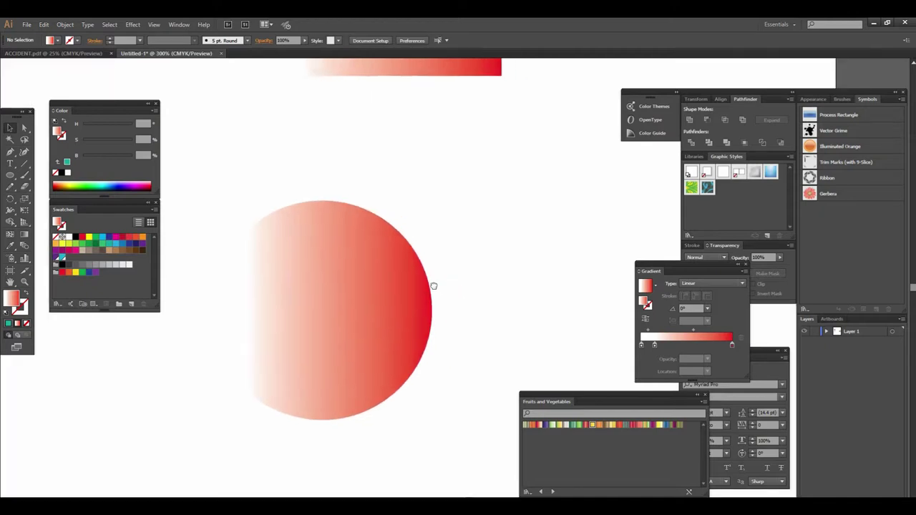
{"action": "left_click", "coordinate": [642, 346]}
{"action": "left_click_drag", "start_coordinate": [642, 346], "coordinate": [640, 346]}
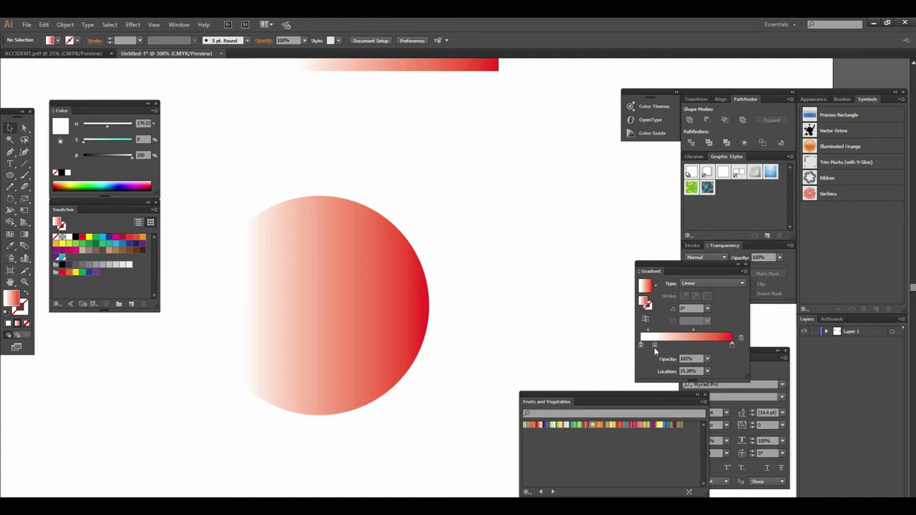
{"action": "left_click_drag", "start_coordinate": [654, 350], "coordinate": [742, 338]}
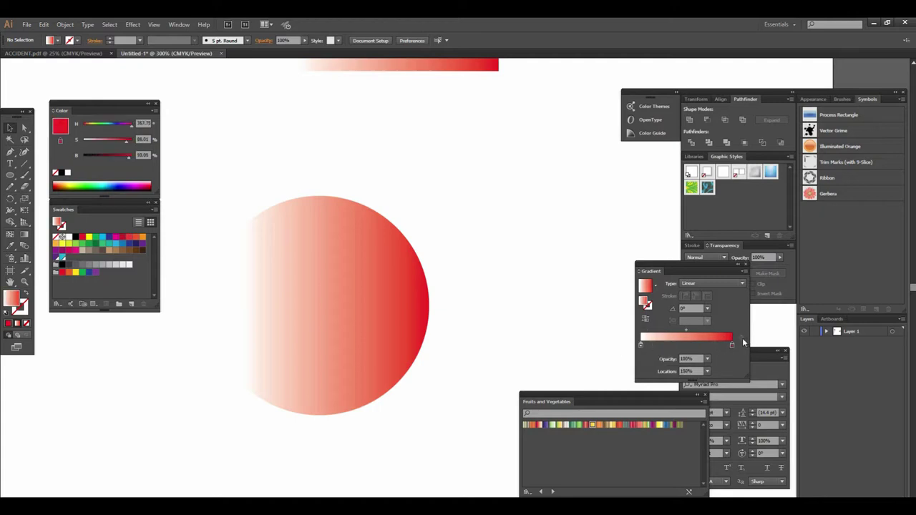
{"action": "scroll", "coordinate": [520, 341], "scroll_direction": "left", "scroll_amount": 3}
{"action": "key", "text": "ctrl+minus"}
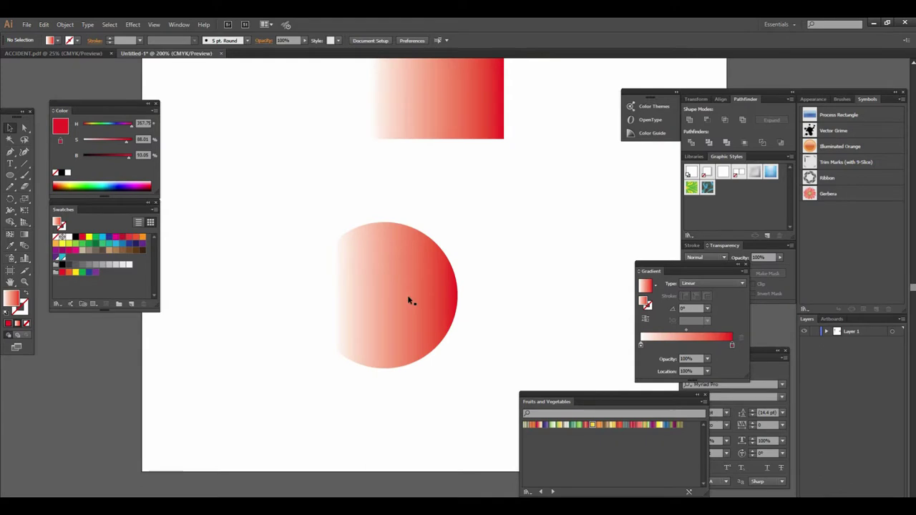
{"action": "left_click", "coordinate": [457, 300]}
Step: Apply the White, Black gradient preset to the circle
{"action": "left_click", "coordinate": [654, 285]}
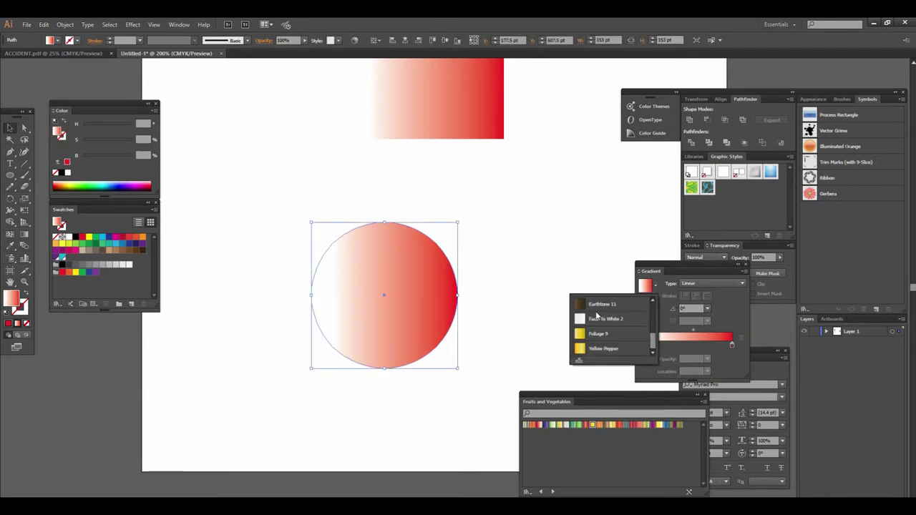
{"action": "scroll", "coordinate": [597, 318], "scroll_direction": "up", "scroll_amount": 3}
{"action": "left_click", "coordinate": [596, 305]}
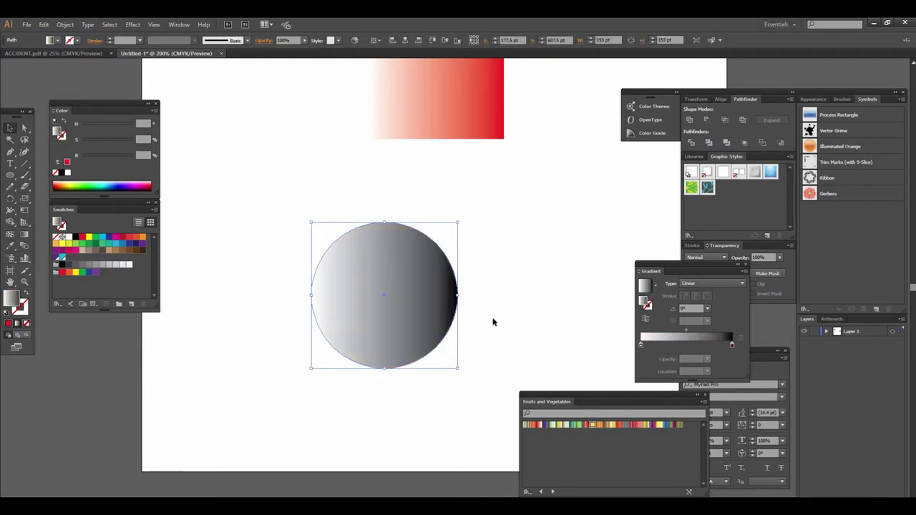
{"action": "left_click", "coordinate": [533, 314]}
{"action": "key", "text": "ctrl+plus"}
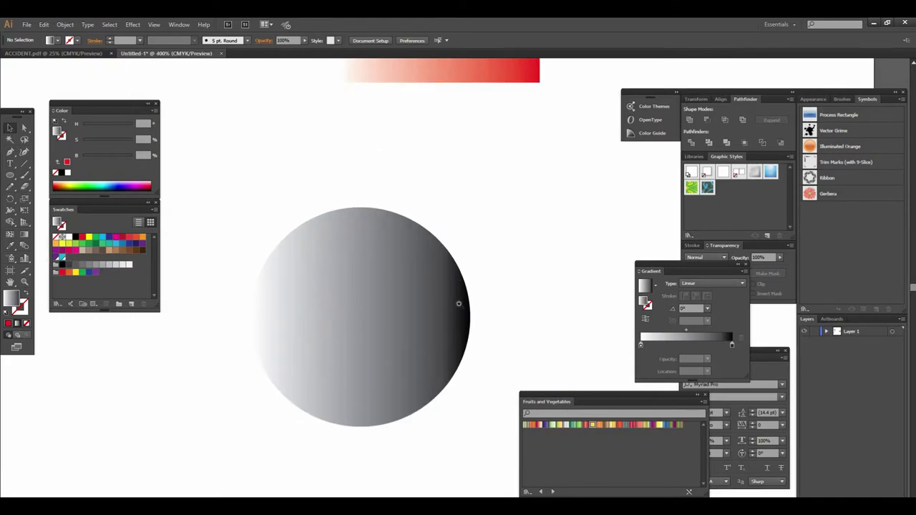
{"action": "scroll", "coordinate": [459, 304], "scroll_direction": "up", "scroll_amount": 1}
{"action": "scroll", "coordinate": [462, 307], "scroll_direction": "down", "scroll_amount": 2}
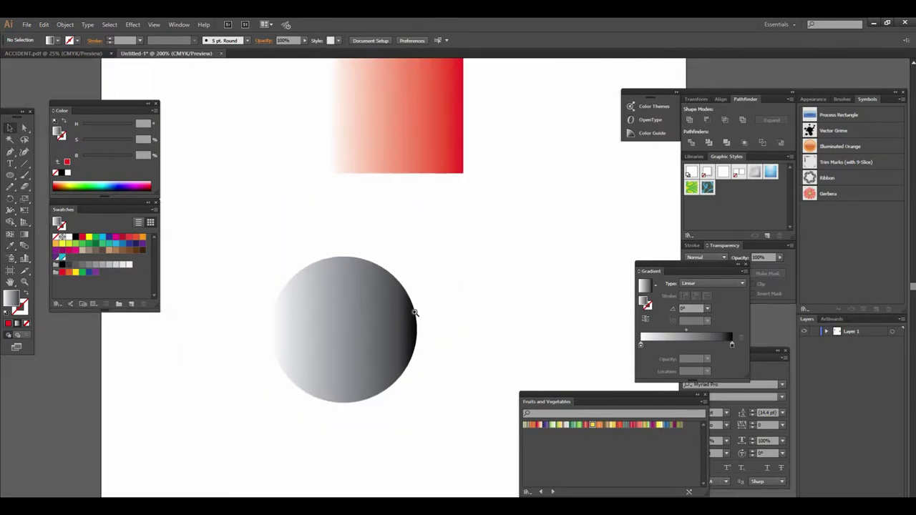
{"action": "scroll", "coordinate": [414, 312], "scroll_direction": "up", "scroll_amount": 1}
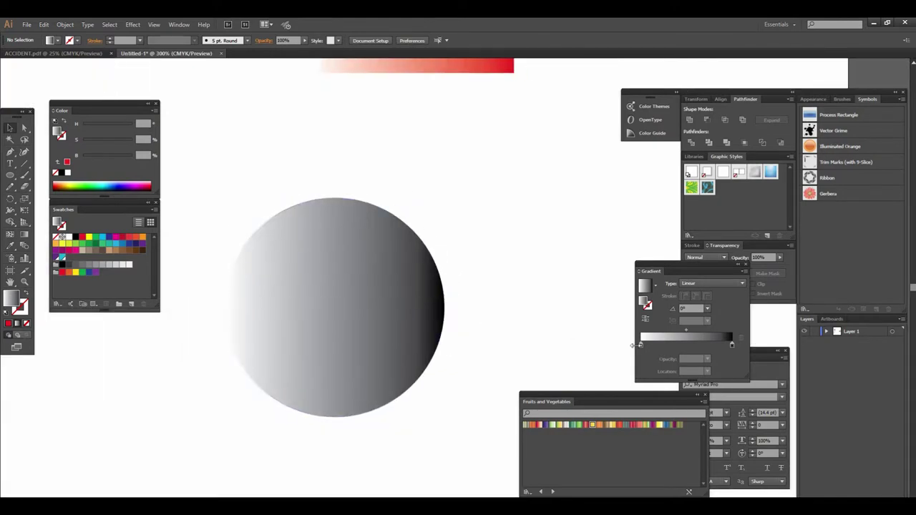
Step: Add a test stop at 22.56% on the gradient slider, delete it, and reselect the circle
{"action": "left_click", "coordinate": [642, 347]}
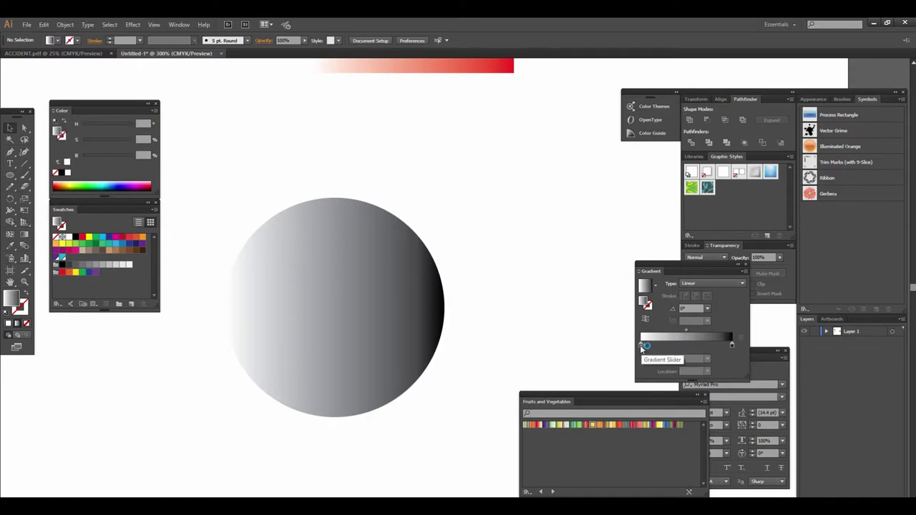
{"action": "left_click", "coordinate": [641, 347]}
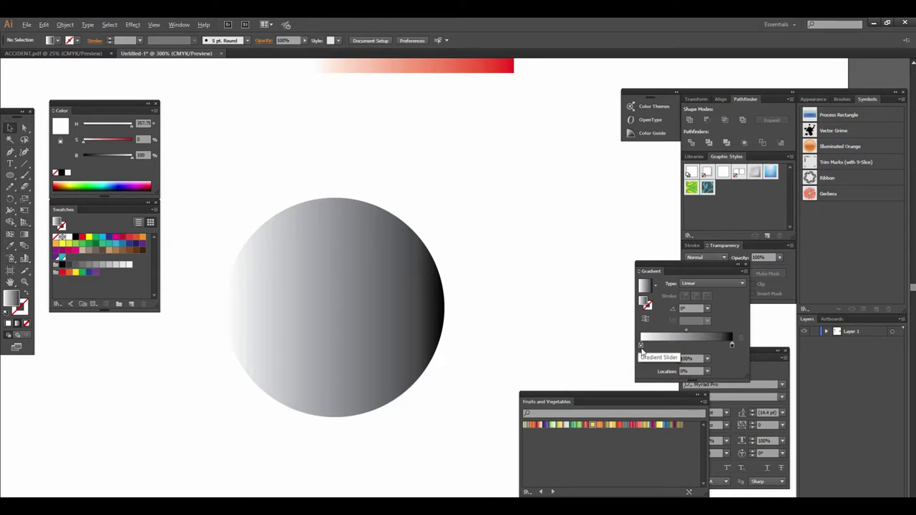
{"action": "left_click", "coordinate": [661, 345]}
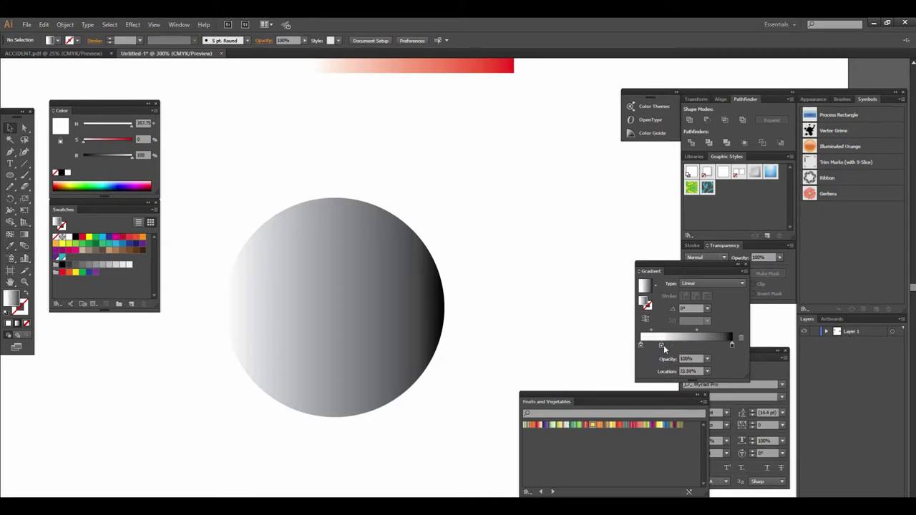
{"action": "left_click", "coordinate": [742, 337]}
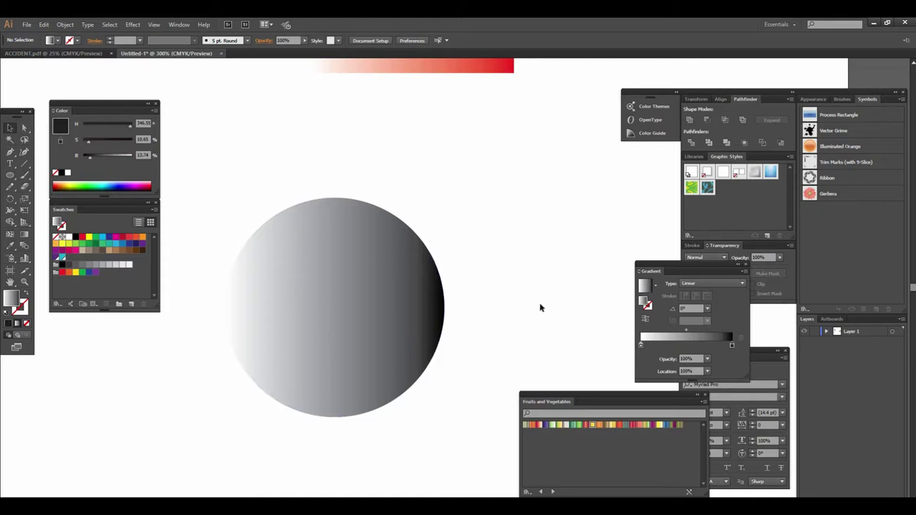
{"action": "scroll", "coordinate": [444, 300], "scroll_direction": "down", "scroll_amount": 1}
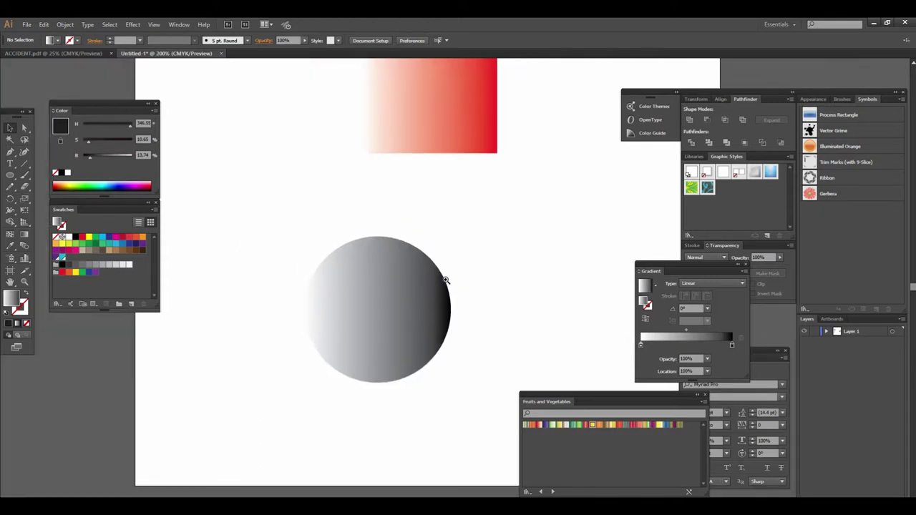
{"action": "scroll", "coordinate": [448, 286], "scroll_direction": "up", "scroll_amount": 1}
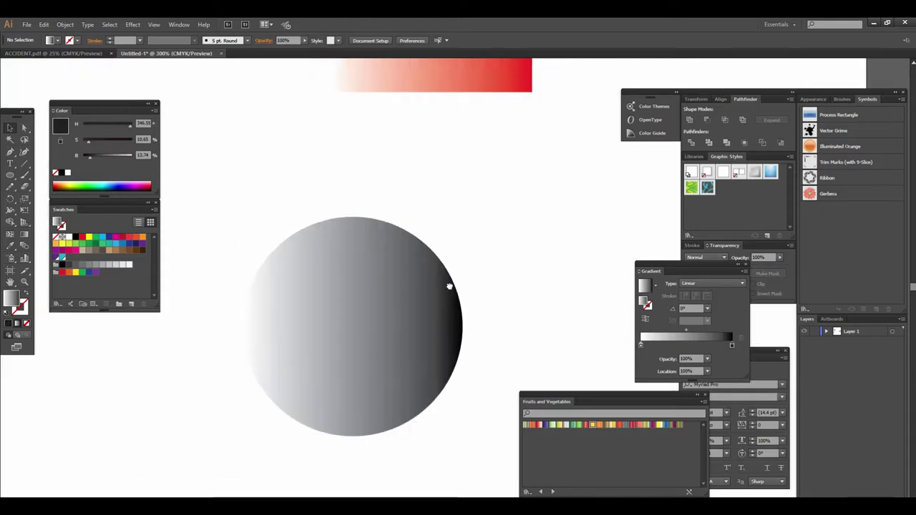
{"action": "left_click", "coordinate": [404, 298]}
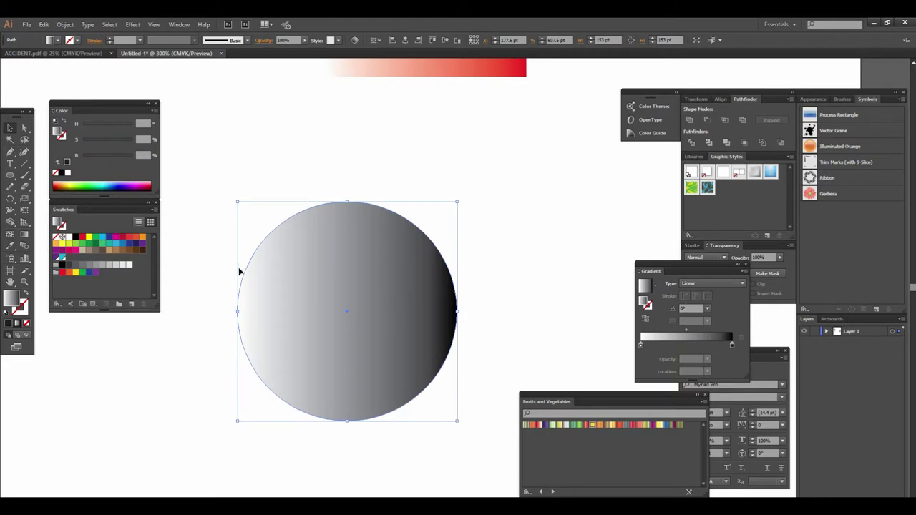
Step: Fill the circle crimson, apply a gradient, and drop the red swatch on its right stop
{"action": "left_click", "coordinate": [123, 237]}
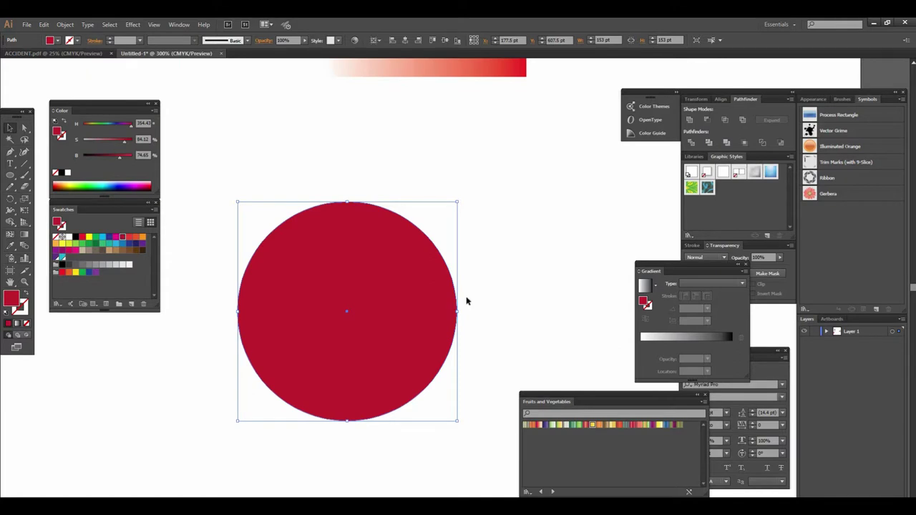
{"action": "left_click", "coordinate": [646, 286]}
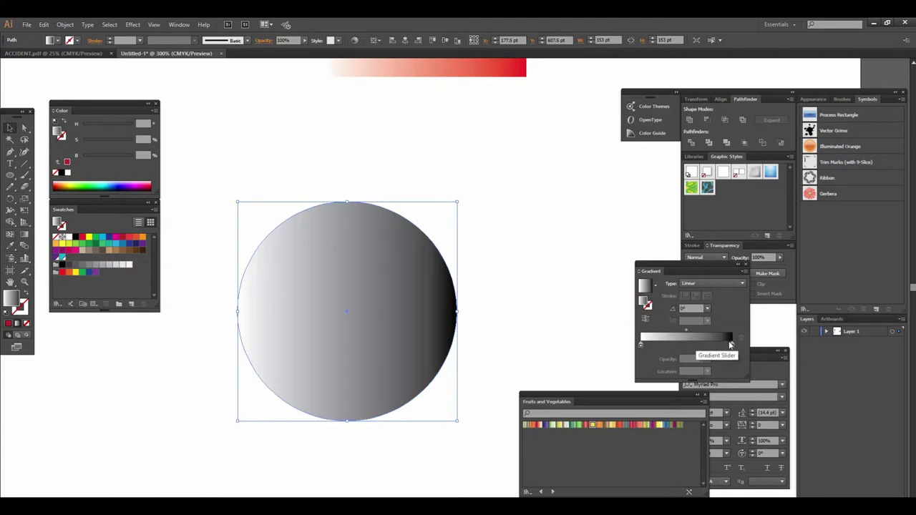
{"action": "left_click_drag", "start_coordinate": [123, 236], "coordinate": [736, 354]}
{"action": "left_click_drag", "start_coordinate": [735, 354], "coordinate": [732, 349]}
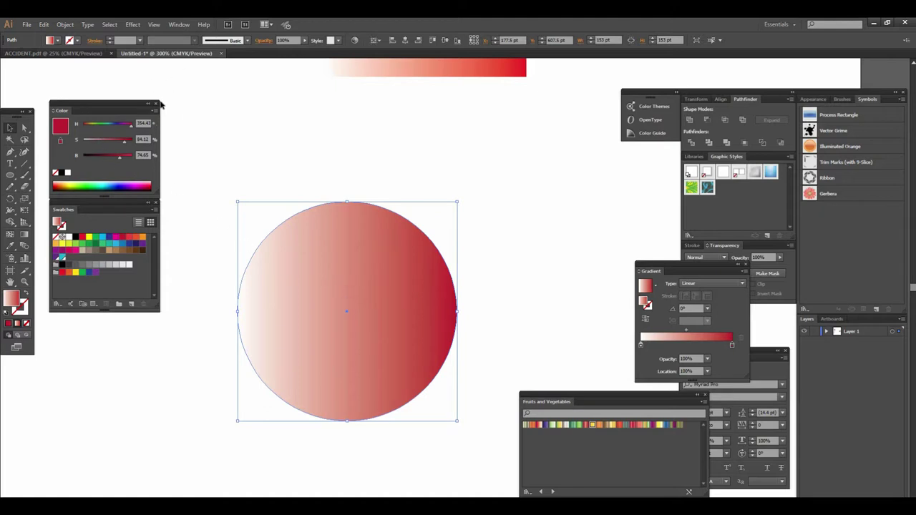
{"action": "left_click", "coordinate": [179, 24]}
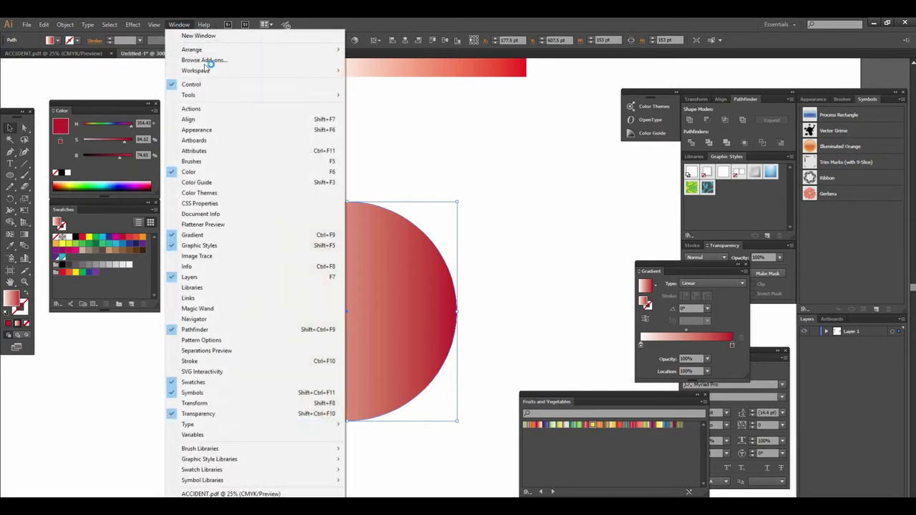
Step: Set the left gradient stop to red and lower its saturation to about 20% for a pale pink
{"action": "left_click", "coordinate": [383, 165]}
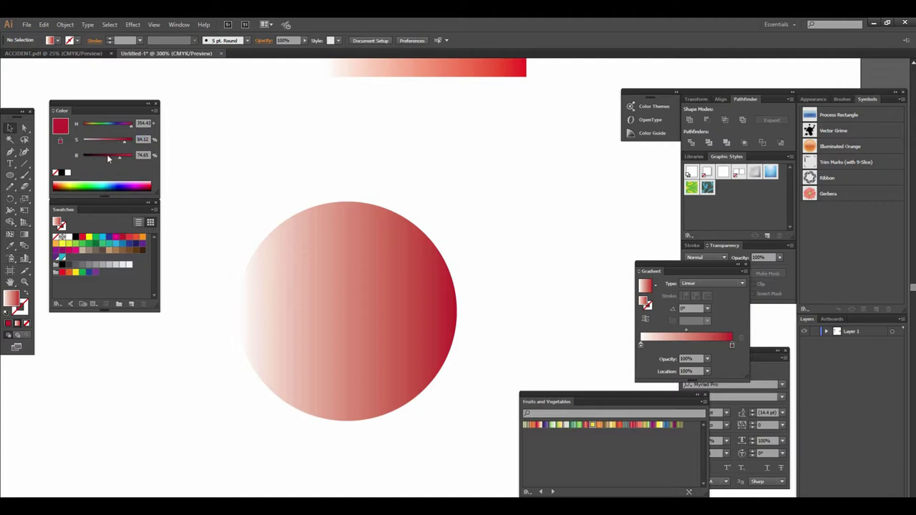
{"action": "left_click", "coordinate": [641, 346]}
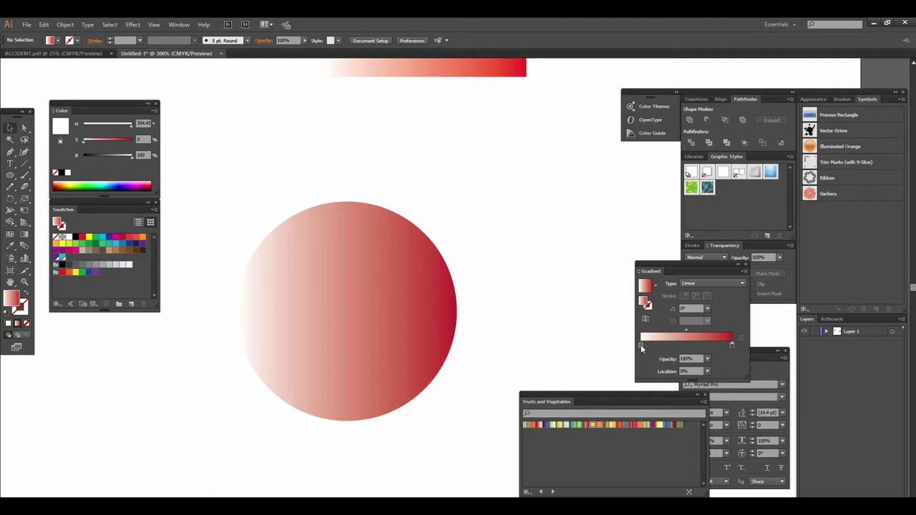
{"action": "double_click", "coordinate": [642, 347]}
{"action": "left_click", "coordinate": [674, 376]}
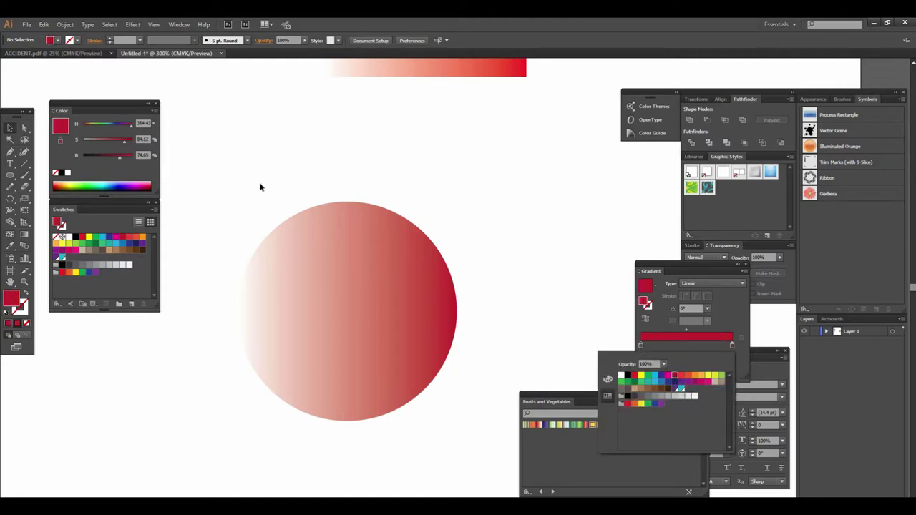
{"action": "left_click_drag", "start_coordinate": [125, 141], "coordinate": [103, 142]}
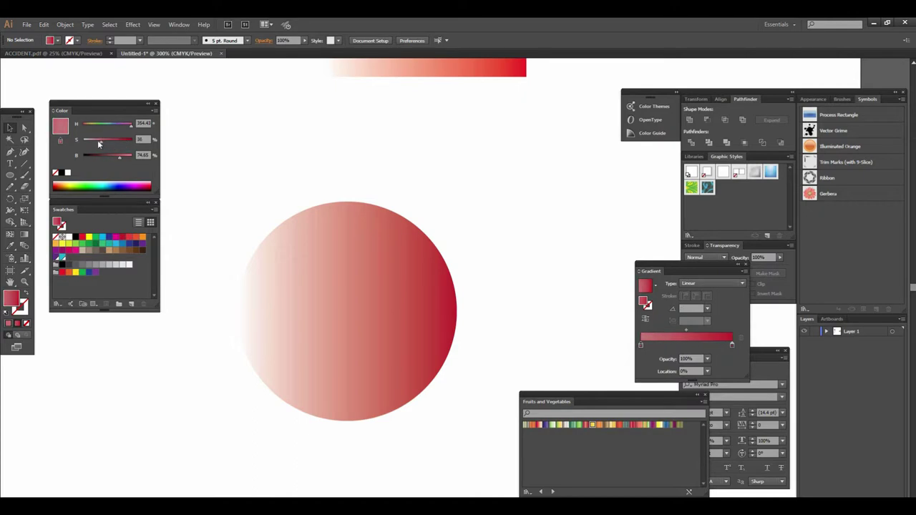
{"action": "left_click_drag", "start_coordinate": [103, 142], "coordinate": [94, 142]}
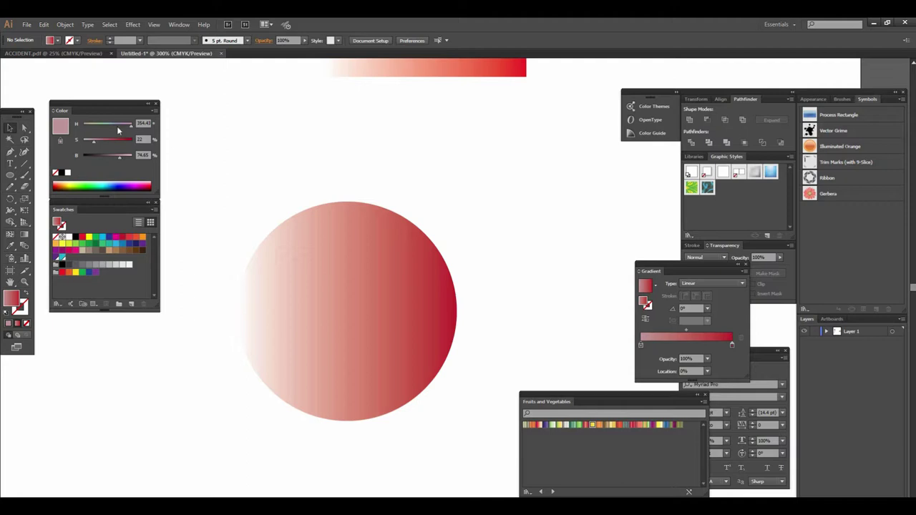
{"action": "left_click_drag", "start_coordinate": [94, 140], "coordinate": [93, 138]}
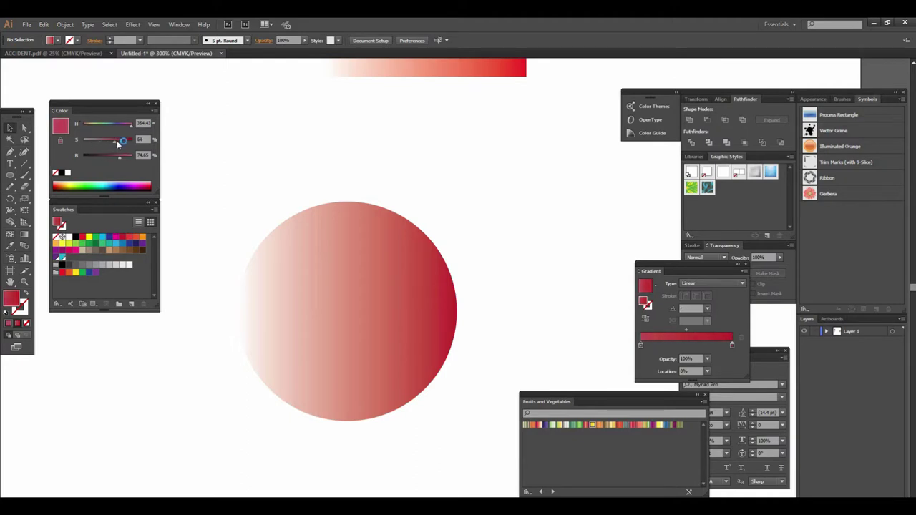
{"action": "left_click_drag", "start_coordinate": [93, 138], "coordinate": [96, 140]}
{"action": "left_click", "coordinate": [143, 123]}
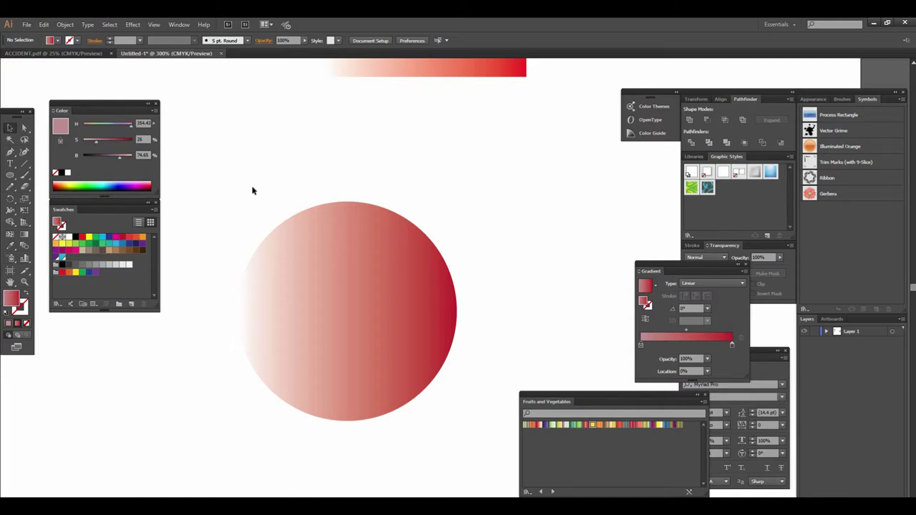
{"action": "left_click", "coordinate": [322, 254]}
{"action": "left_click", "coordinate": [154, 110]}
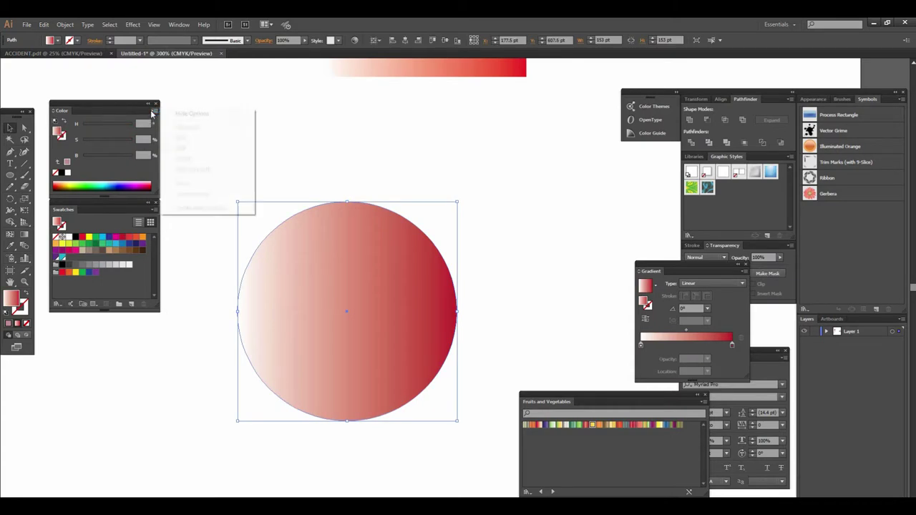
Step: Reselect the circle and its red end stop while opening and closing the Color panel's mode options
{"action": "left_click", "coordinate": [372, 155]}
{"action": "left_click", "coordinate": [354, 284]}
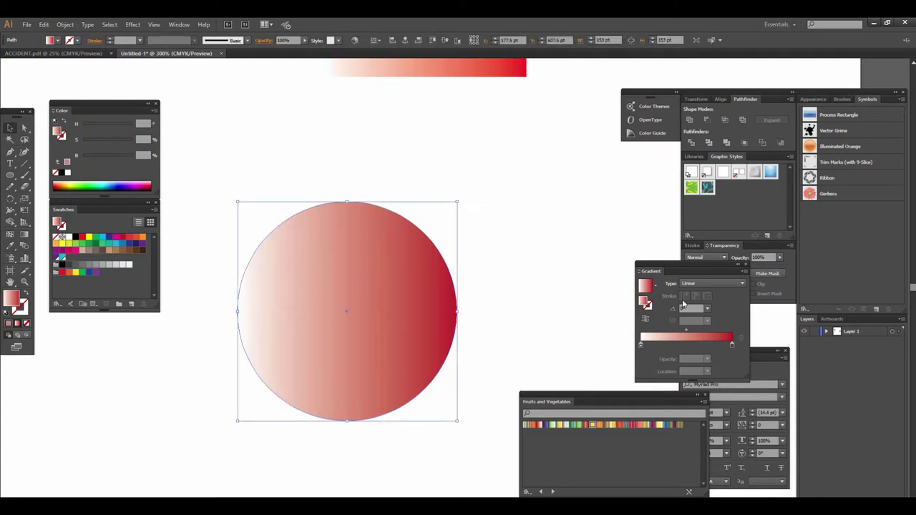
{"action": "left_click", "coordinate": [731, 345]}
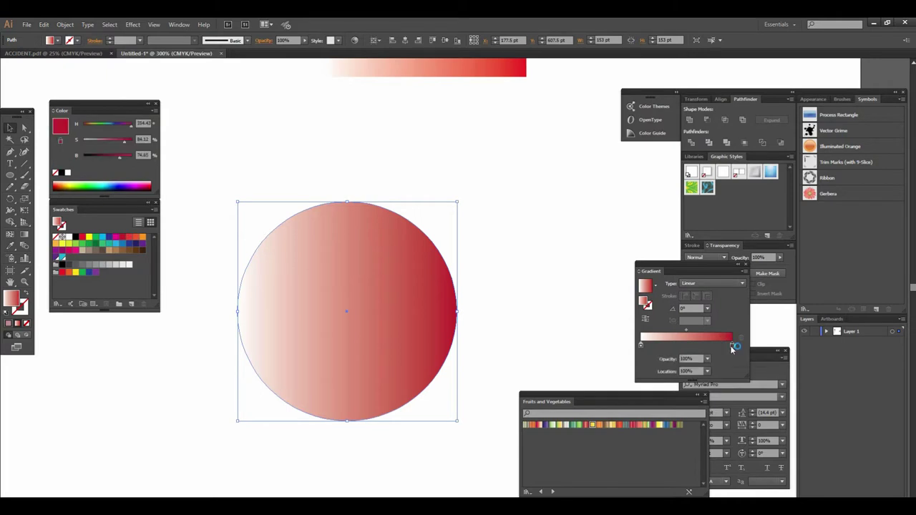
{"action": "left_click", "coordinate": [154, 111]}
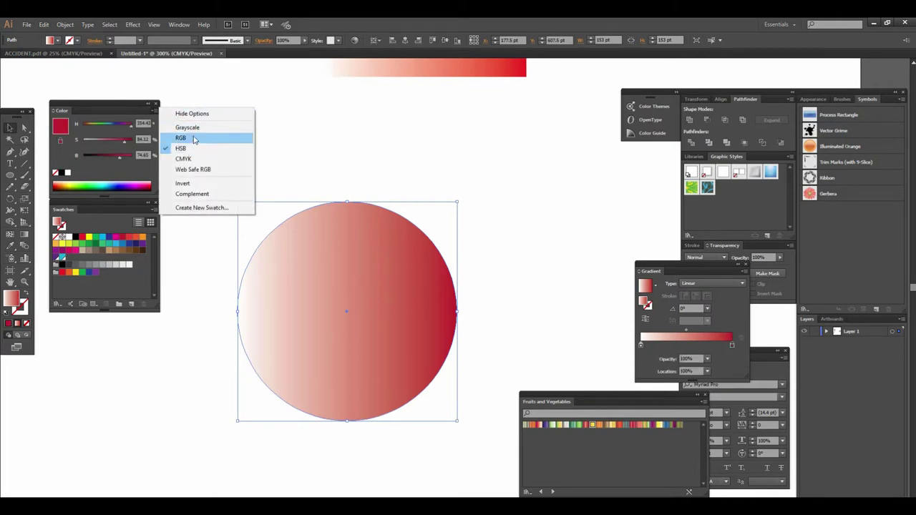
{"action": "left_click", "coordinate": [360, 140]}
{"action": "left_click", "coordinate": [154, 114]}
{"action": "left_click", "coordinate": [298, 143]}
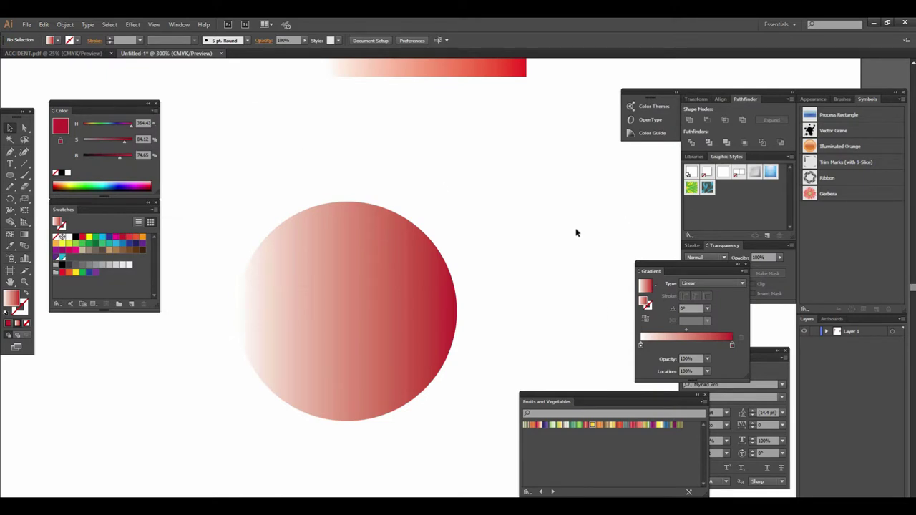
{"action": "left_click", "coordinate": [430, 259]}
{"action": "left_click", "coordinate": [155, 110]}
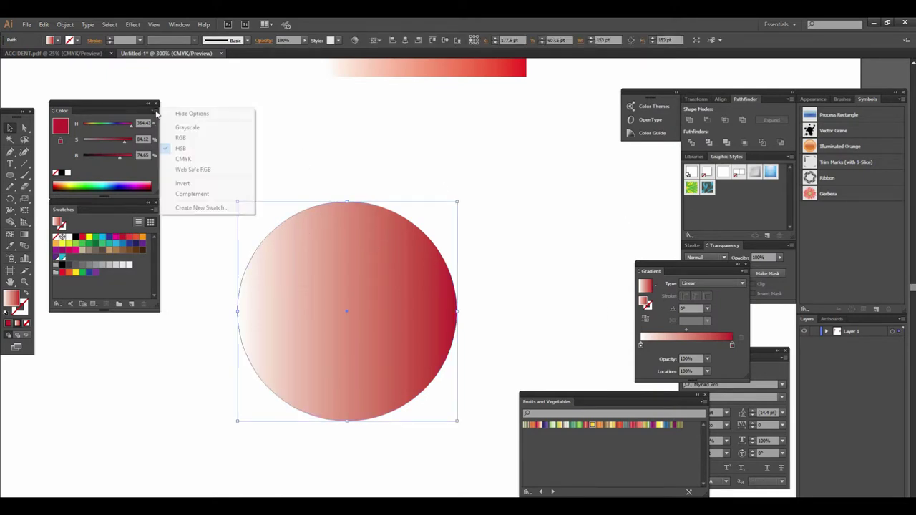
{"action": "left_click", "coordinate": [290, 139]}
{"action": "left_click", "coordinate": [272, 315]}
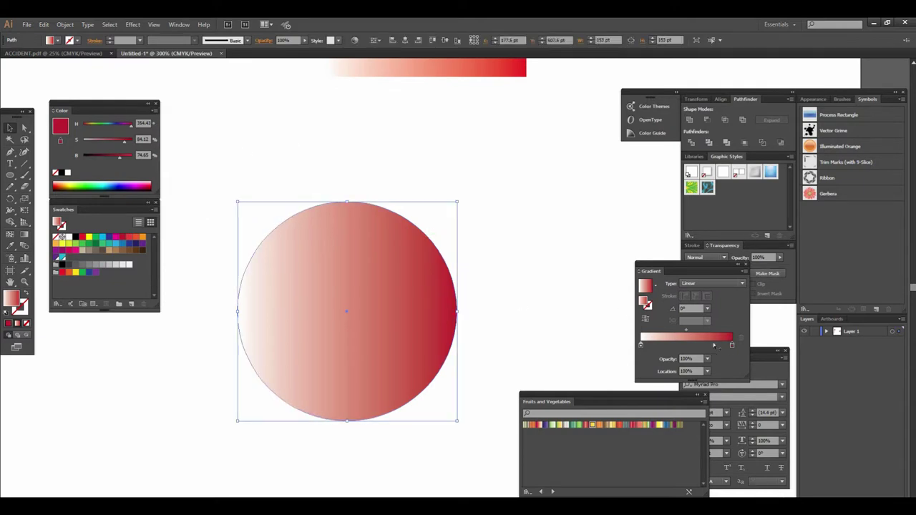
Step: Make the left gradient stop crimson, switch the Color panel to RGB, and shift it to orange-red
{"action": "left_click", "coordinate": [641, 345]}
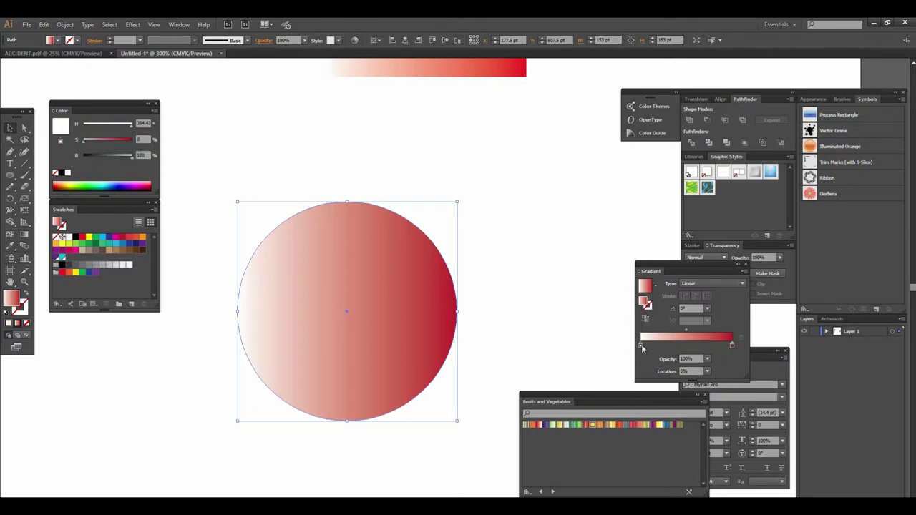
{"action": "double_click", "coordinate": [641, 345]}
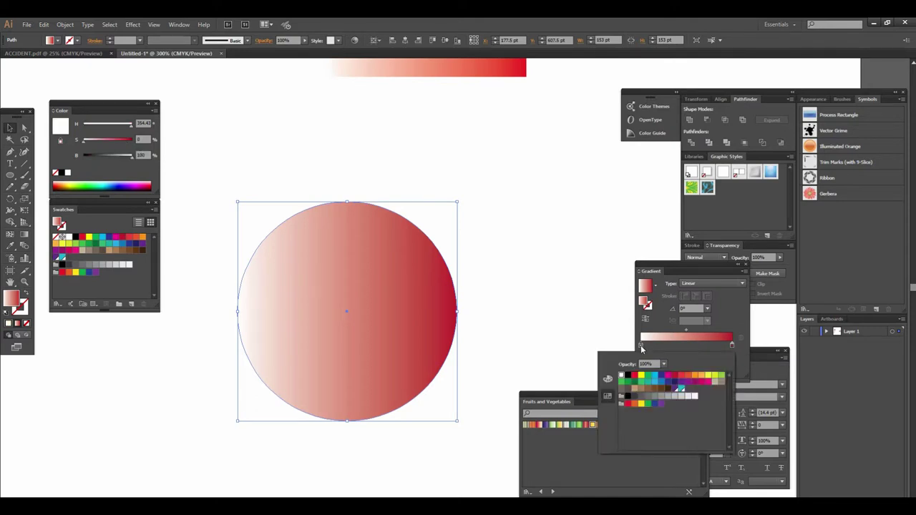
{"action": "left_click", "coordinate": [674, 375]}
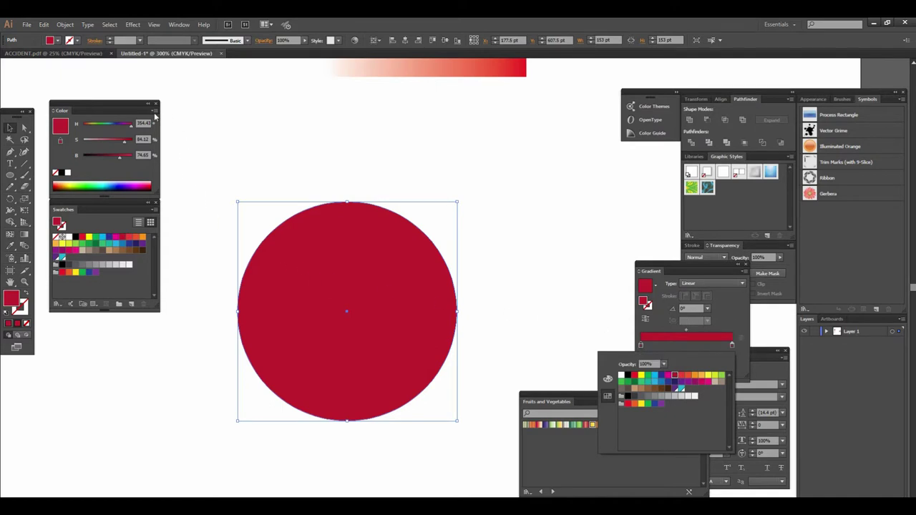
{"action": "left_click", "coordinate": [153, 113]}
{"action": "left_click", "coordinate": [153, 112]}
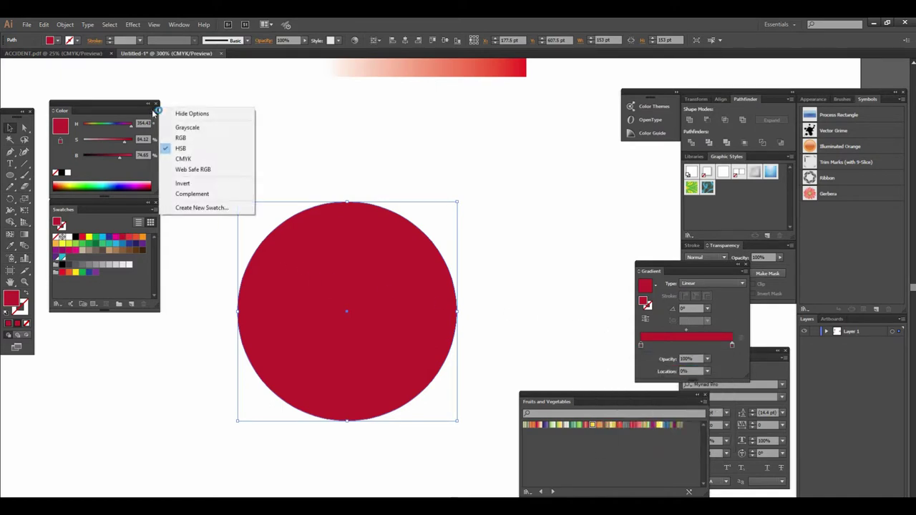
{"action": "left_click", "coordinate": [179, 138]}
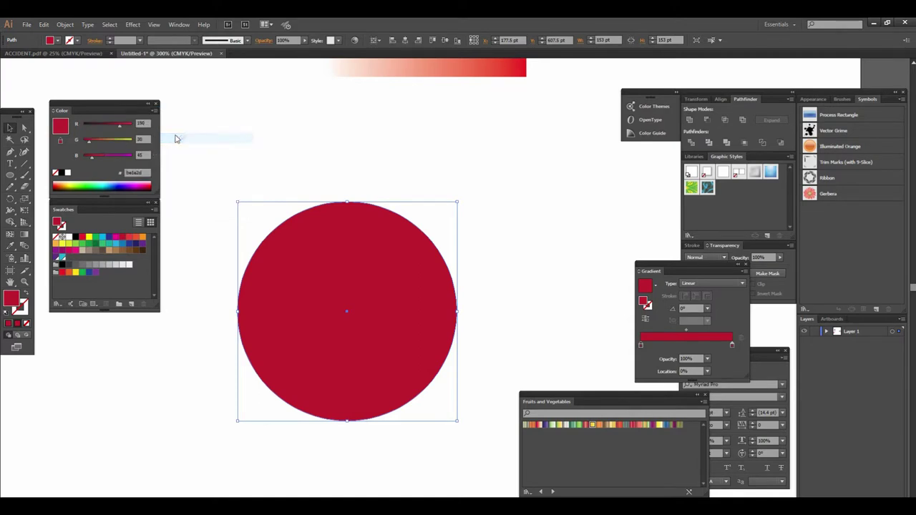
{"action": "left_click_drag", "start_coordinate": [89, 141], "coordinate": [108, 141]}
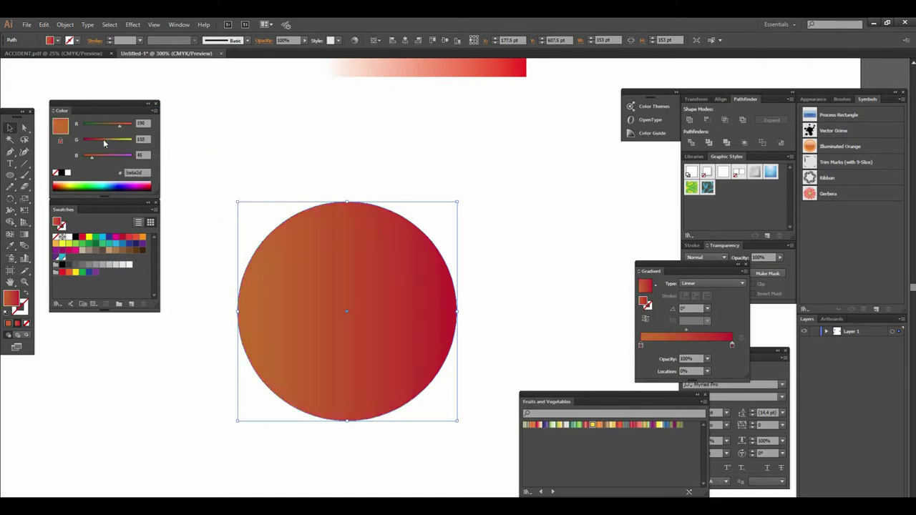
Step: Zoom and pan to review the orange-red gradient on the circle
{"action": "left_click", "coordinate": [489, 322]}
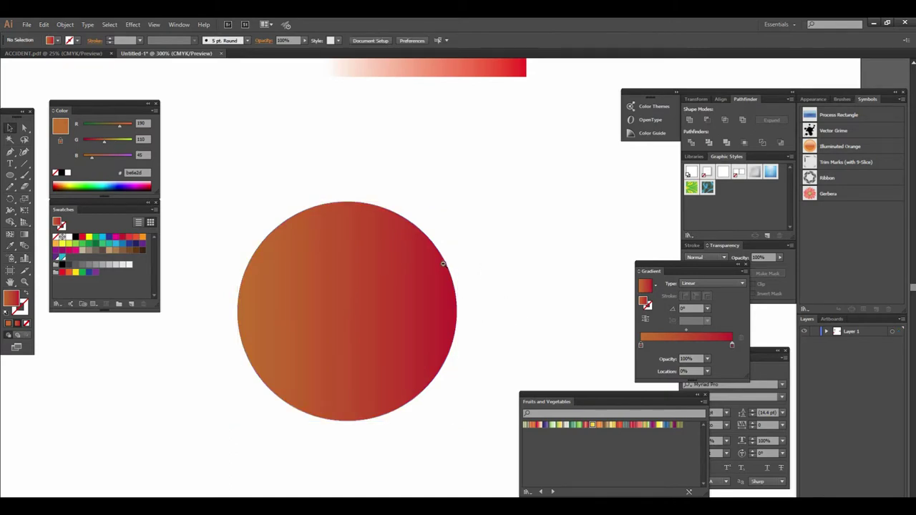
{"action": "left_click", "coordinate": [444, 265], "text": "ctrl+alt"}
{"action": "left_click", "coordinate": [366, 303], "text": "ctrl+alt"}
{"action": "left_click", "coordinate": [401, 290]}
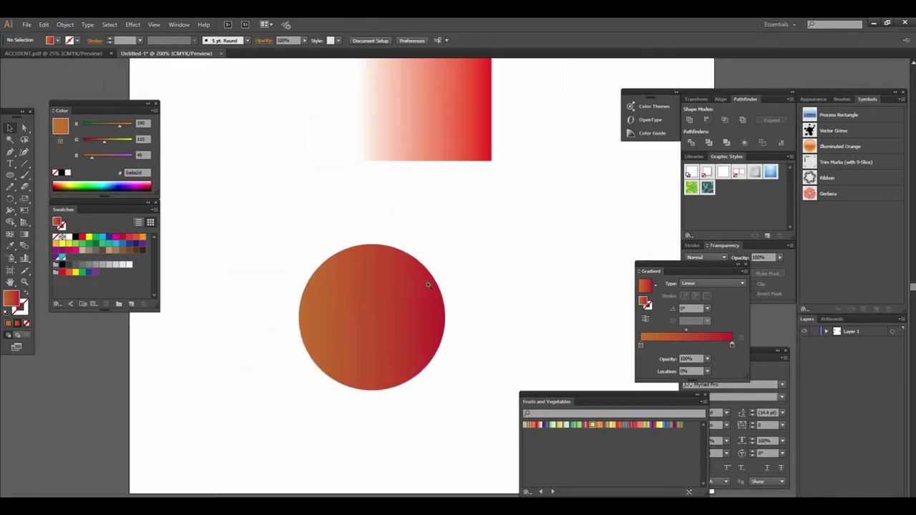
{"action": "left_click", "coordinate": [421, 286]}
{"action": "left_click", "coordinate": [415, 276], "text": "alt"}
{"action": "left_click", "coordinate": [419, 281]}
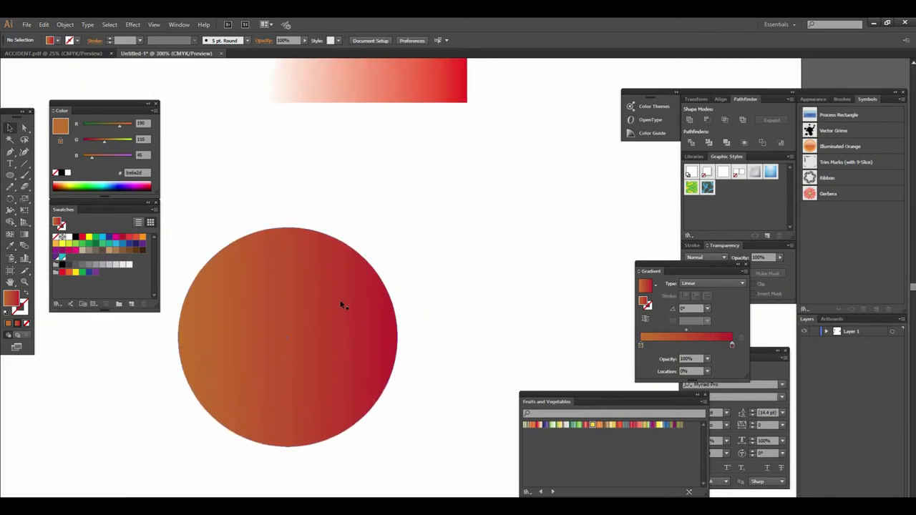
{"action": "left_click_drag", "start_coordinate": [342, 304], "coordinate": [360, 251]}
Step: Move the orange stop to 21.54% and raise its green to 145 for a golden tone
{"action": "left_click", "coordinate": [337, 276]}
{"action": "left_click_drag", "start_coordinate": [642, 347], "coordinate": [662, 347]}
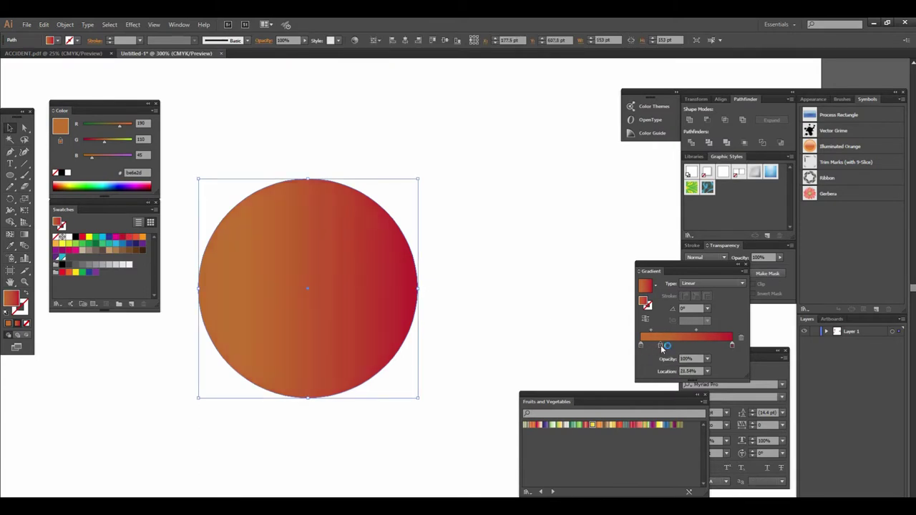
{"action": "double_click", "coordinate": [660, 346]}
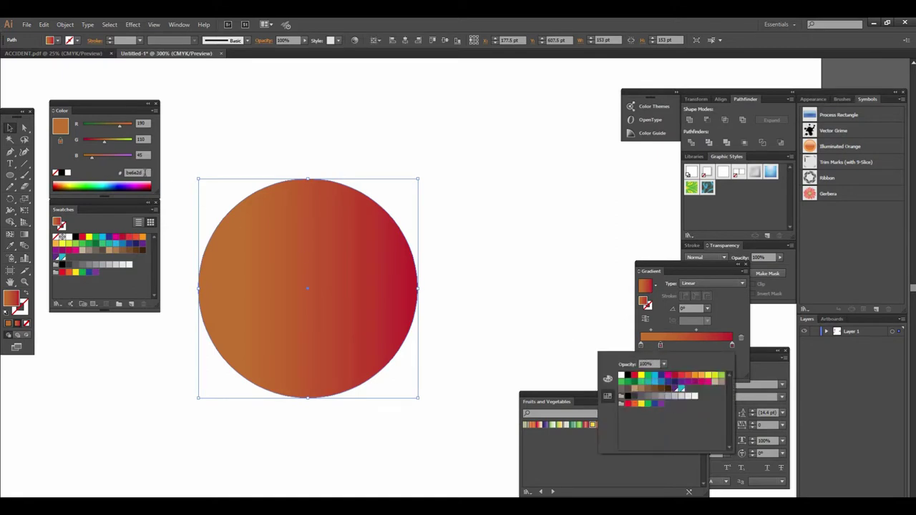
{"action": "left_click_drag", "start_coordinate": [104, 141], "coordinate": [112, 142]}
{"action": "left_click", "coordinate": [316, 150]}
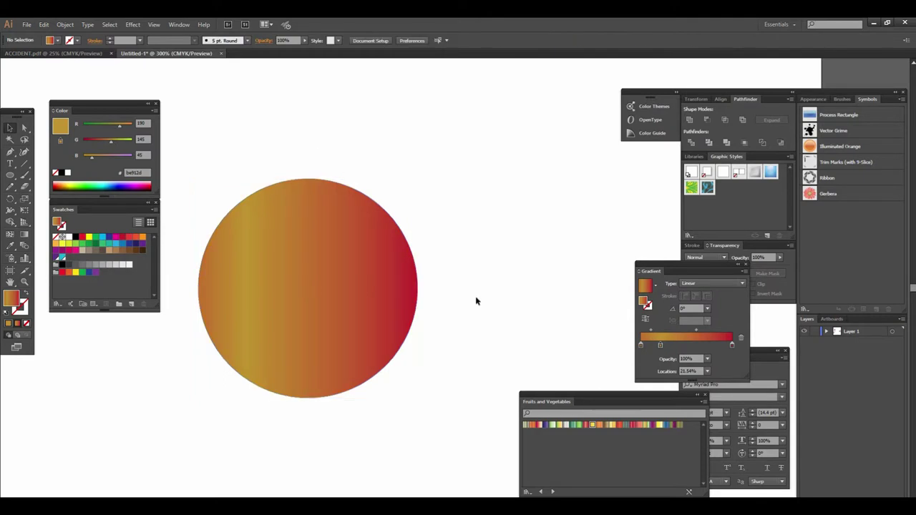
{"action": "scroll", "coordinate": [472, 290], "scroll_direction": "down", "scroll_amount": 2}
Step: Zoom and pan around the gradient rectangle and the lower circle
{"action": "mouse_move", "coordinate": [476, 288]}
{"action": "left_mouse_down"}
{"action": "mouse_move", "coordinate": [391, 321]}
{"action": "mouse_move", "coordinate": [381, 342]}
{"action": "left_mouse_up"}
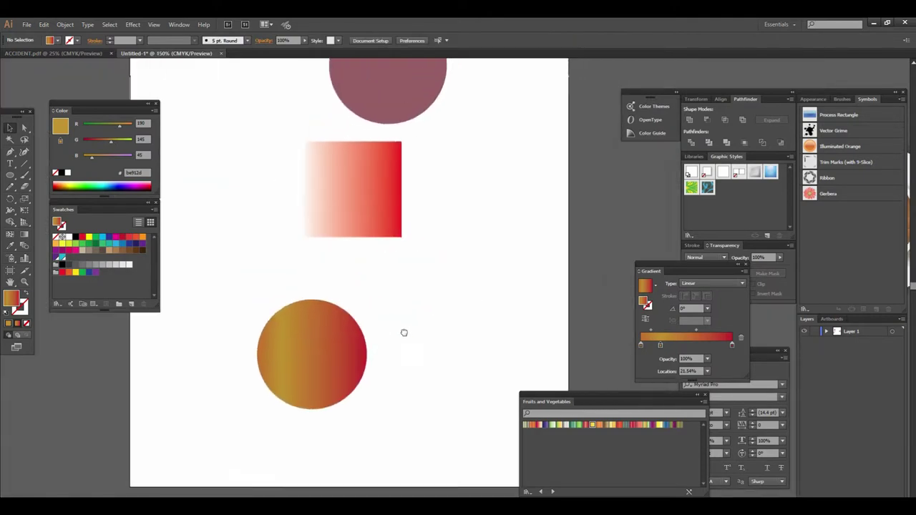
{"action": "scroll", "coordinate": [401, 315], "scroll_direction": "up", "scroll_amount": 2}
{"action": "scroll", "coordinate": [462, 286], "scroll_direction": "up", "scroll_amount": 2}
{"action": "scroll", "coordinate": [462, 287], "scroll_direction": "down", "scroll_amount": 1}
{"action": "scroll", "coordinate": [430, 299], "scroll_direction": "down", "scroll_amount": 1}
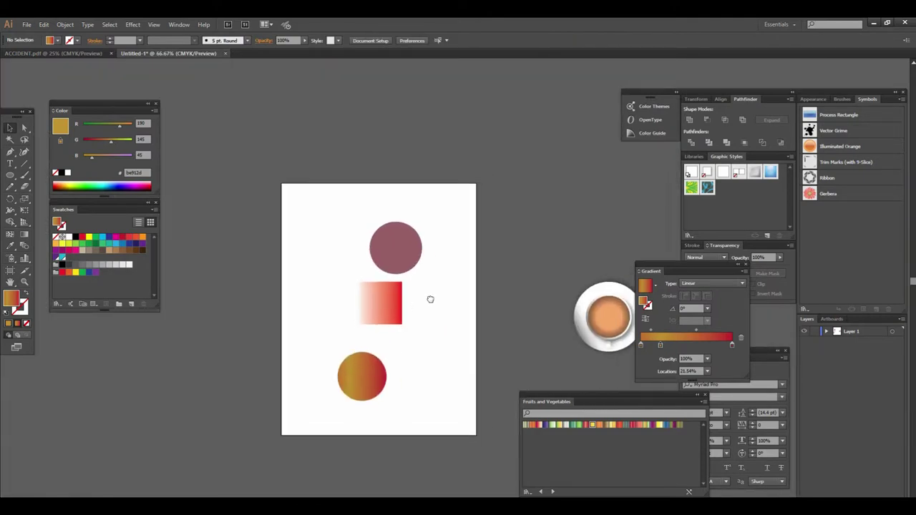
{"action": "scroll", "coordinate": [430, 300], "scroll_direction": "up", "scroll_amount": 2}
{"action": "mouse_move", "coordinate": [434, 280]}
{"action": "left_mouse_down"}
{"action": "mouse_move", "coordinate": [385, 286]}
{"action": "mouse_move", "coordinate": [408, 270]}
{"action": "left_mouse_up"}
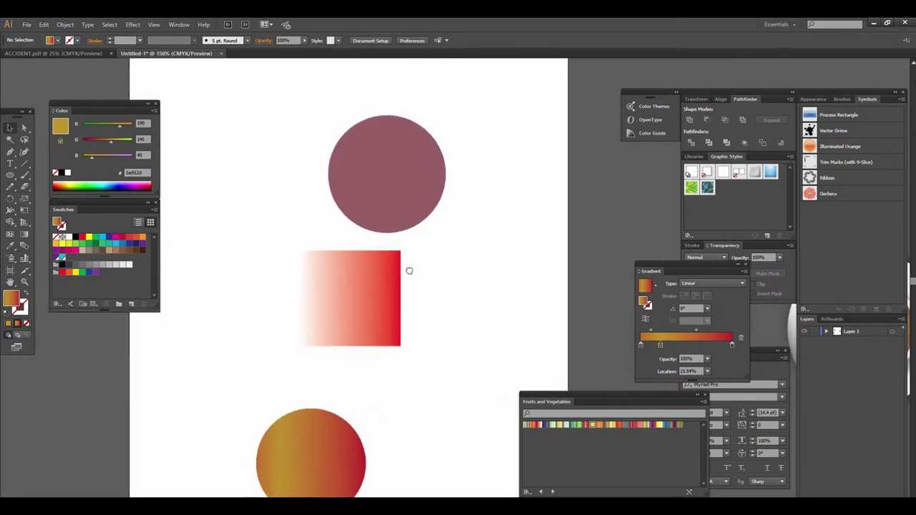
{"action": "scroll", "coordinate": [409, 269], "scroll_direction": "down", "scroll_amount": 1}
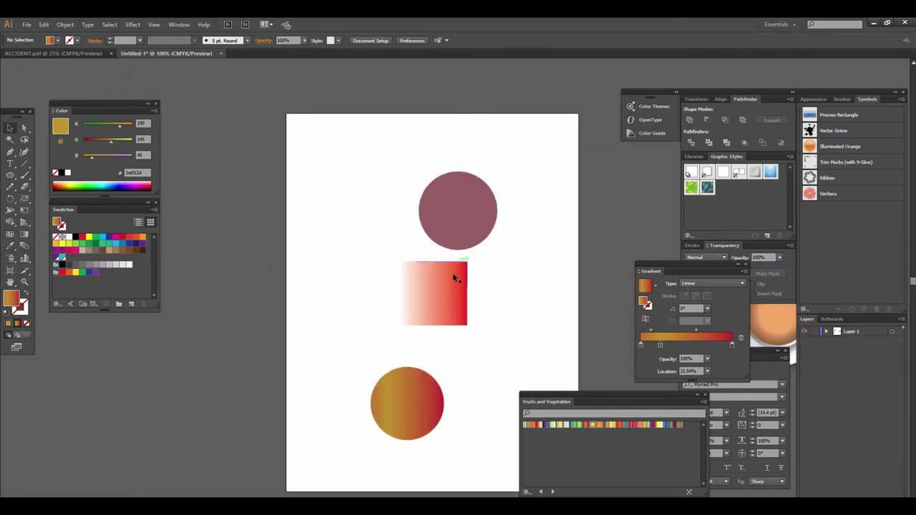
{"action": "scroll", "coordinate": [466, 273], "scroll_direction": "up", "scroll_amount": 1}
{"action": "scroll", "coordinate": [458, 270], "scroll_direction": "up", "scroll_amount": 1}
{"action": "scroll", "coordinate": [422, 258], "scroll_direction": "down", "scroll_amount": 1}
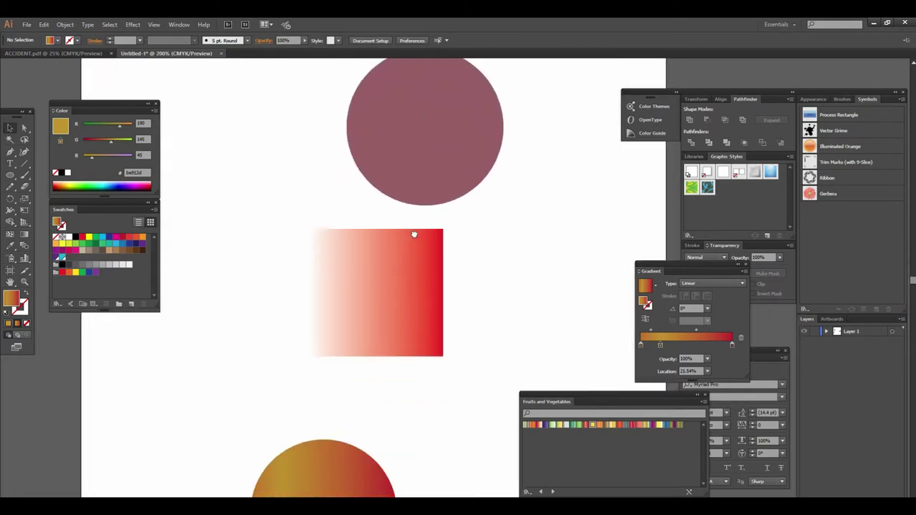
{"action": "scroll", "coordinate": [408, 254], "scroll_direction": "down", "scroll_amount": 1}
{"action": "scroll", "coordinate": [390, 286], "scroll_direction": "down", "scroll_amount": 3}
{"action": "scroll", "coordinate": [372, 290], "scroll_direction": "up", "scroll_amount": 1}
{"action": "scroll", "coordinate": [362, 232], "scroll_direction": "up", "scroll_amount": 1}
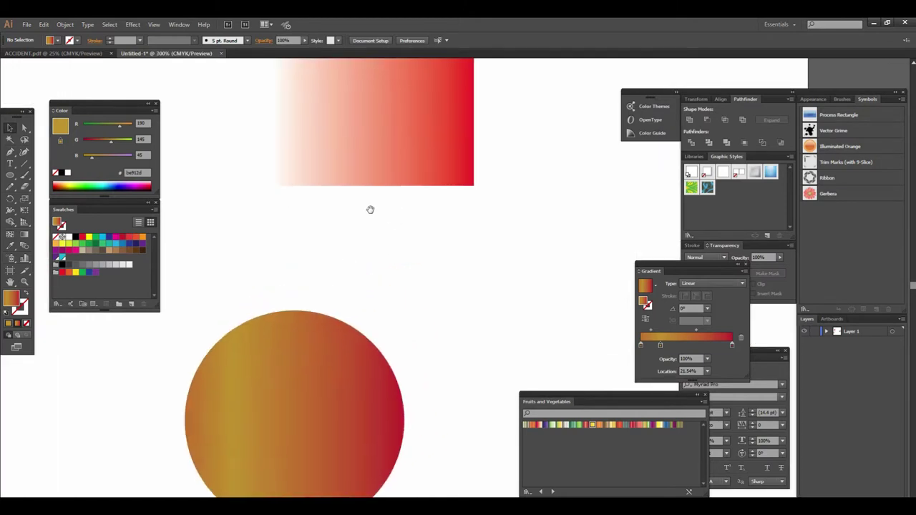
{"action": "scroll", "coordinate": [364, 276], "scroll_direction": "up", "scroll_amount": 2}
{"action": "scroll", "coordinate": [388, 143], "scroll_direction": "down", "scroll_amount": 2}
{"action": "scroll", "coordinate": [307, 383], "scroll_direction": "down", "scroll_amount": 1}
Step: Select the orange-to-crimson gradient circle and centre it at 400% zoom
{"action": "left_click", "coordinate": [308, 383]}
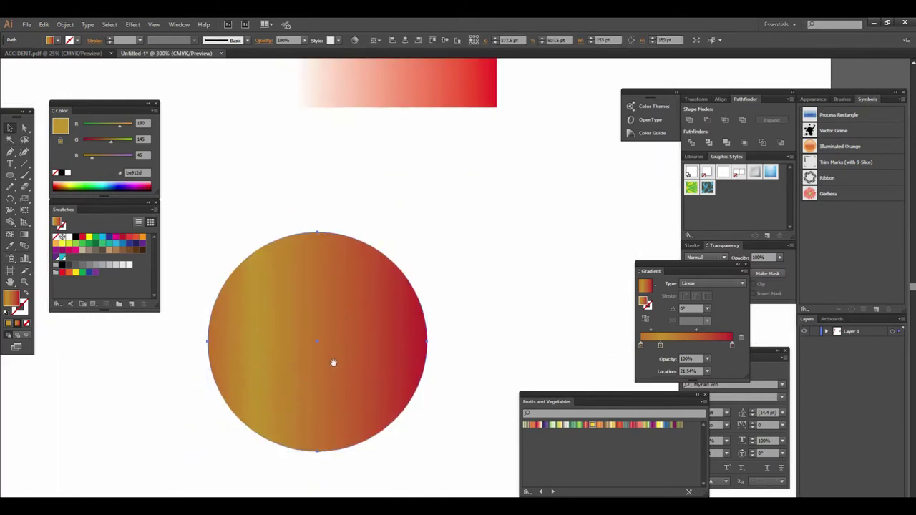
{"action": "scroll", "coordinate": [338, 329], "scroll_direction": "down", "scroll_amount": 1}
{"action": "scroll", "coordinate": [329, 315], "scroll_direction": "up", "scroll_amount": 1}
{"action": "scroll", "coordinate": [301, 340], "scroll_direction": "up", "scroll_amount": 1}
{"action": "left_click_drag", "start_coordinate": [285, 338], "coordinate": [238, 324]}
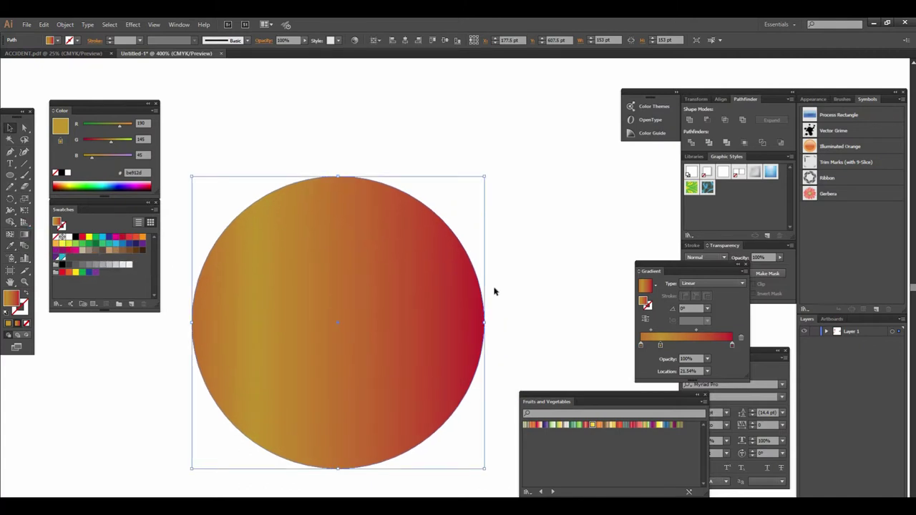
Step: Try gradient angles 150°, 135°, 30° and -60°, settle on -120°, then deselect the circle
{"action": "left_click", "coordinate": [707, 309]}
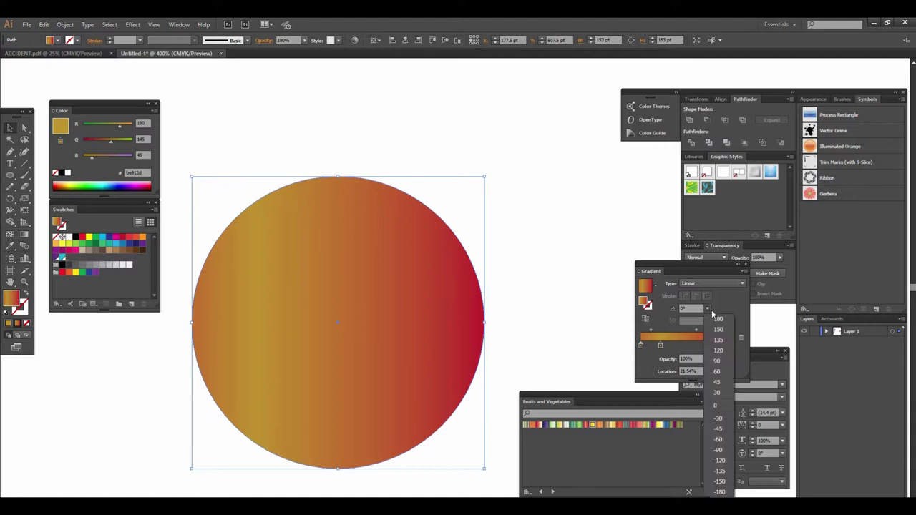
{"action": "left_click", "coordinate": [719, 330]}
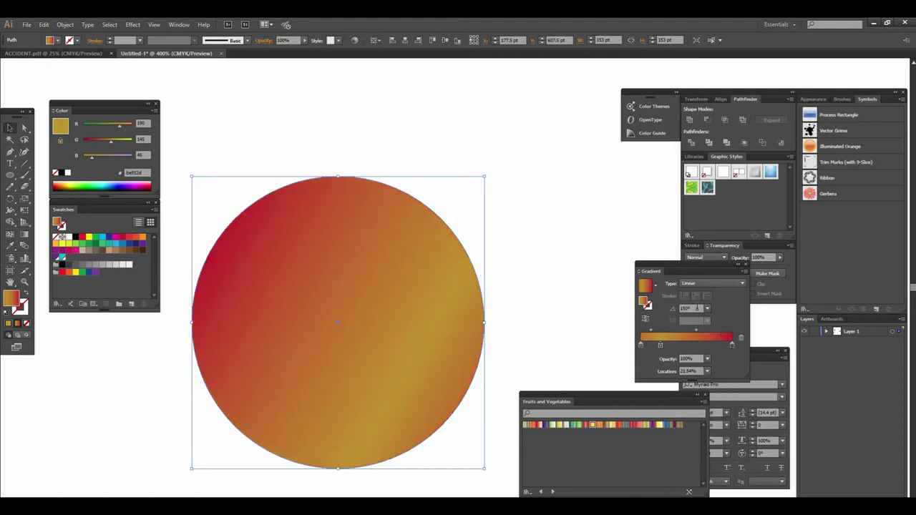
{"action": "left_click", "coordinate": [707, 309]}
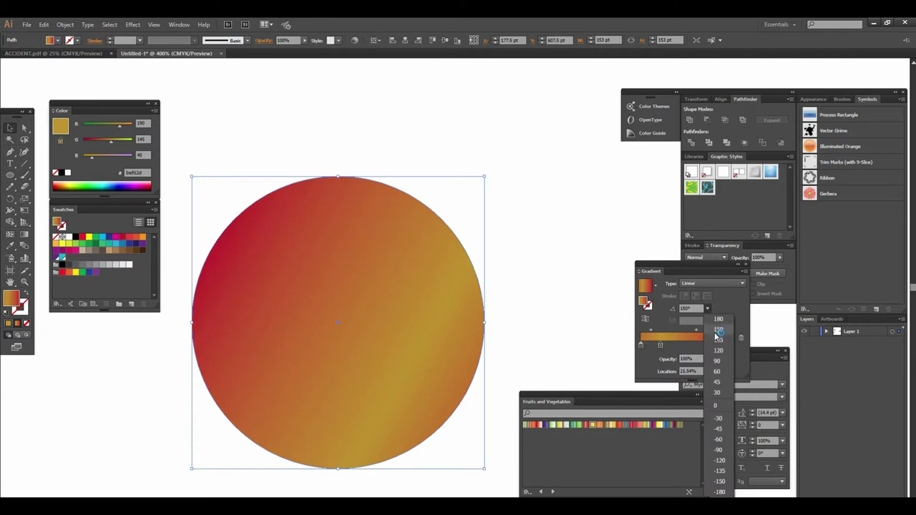
{"action": "left_click", "coordinate": [710, 337]}
{"action": "left_click", "coordinate": [707, 308]}
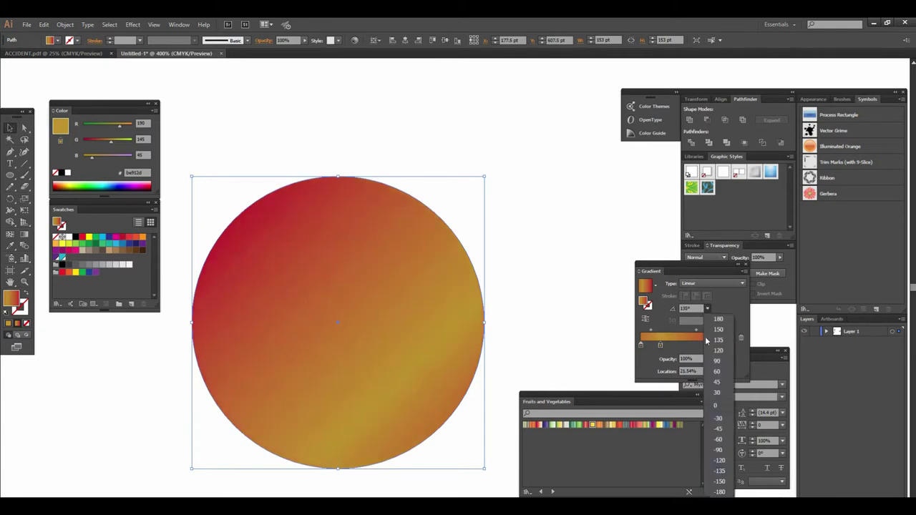
{"action": "left_click", "coordinate": [716, 386]}
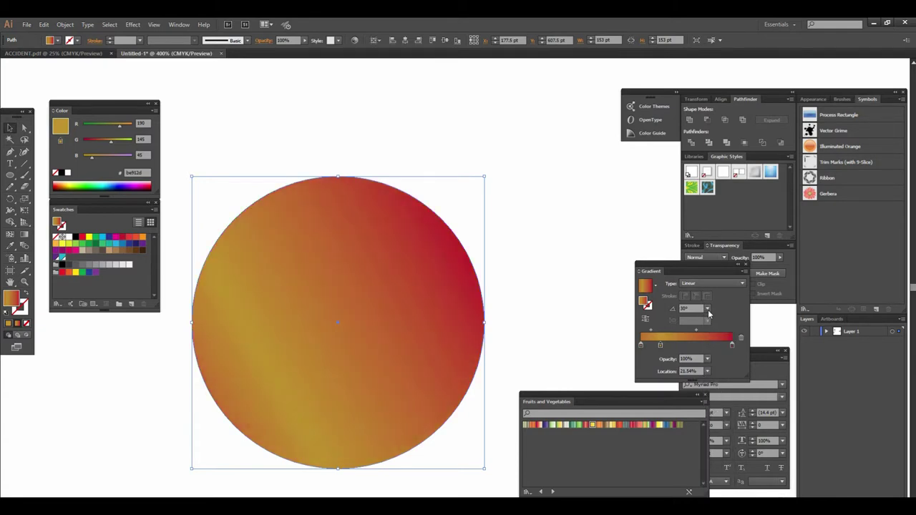
{"action": "left_click", "coordinate": [708, 310]}
{"action": "left_click", "coordinate": [719, 438]}
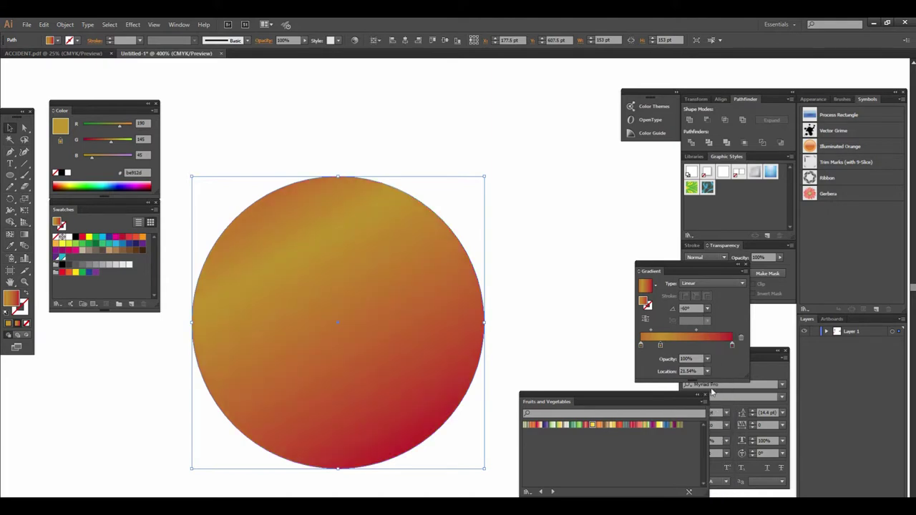
{"action": "left_click", "coordinate": [707, 309]}
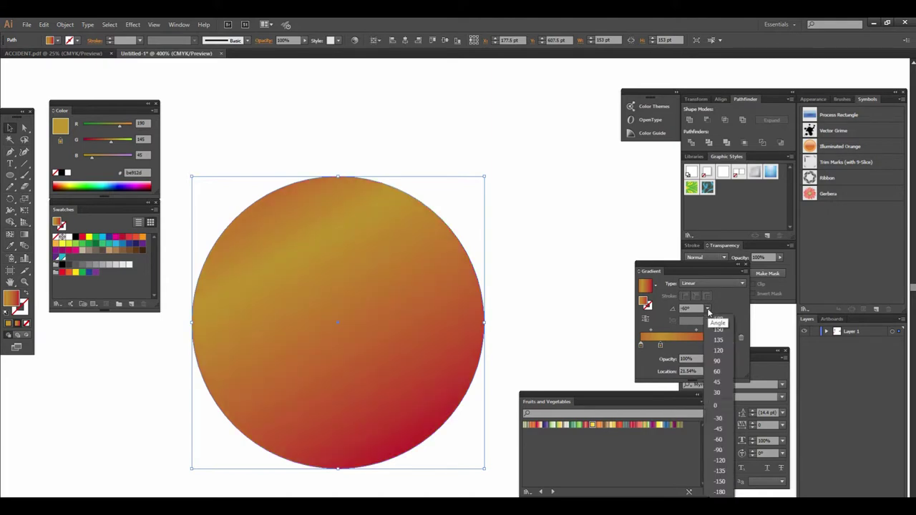
{"action": "left_click", "coordinate": [720, 460]}
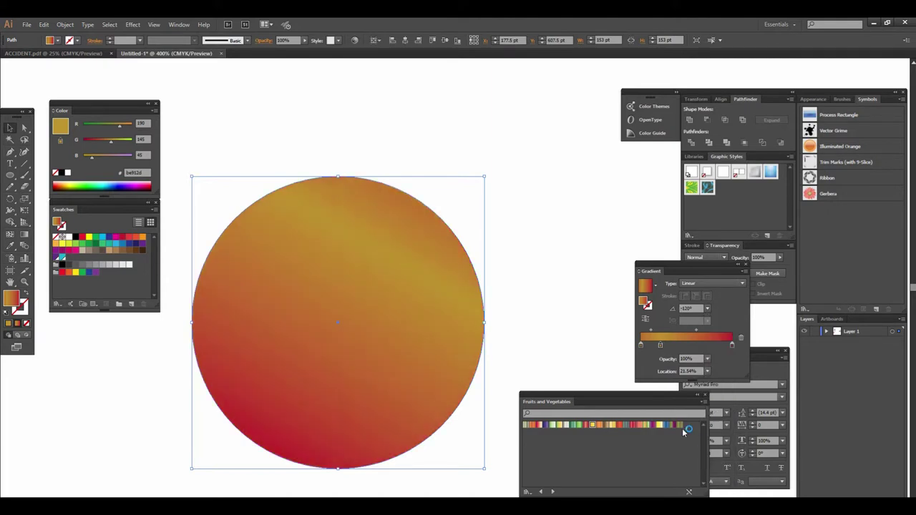
{"action": "left_click", "coordinate": [589, 274]}
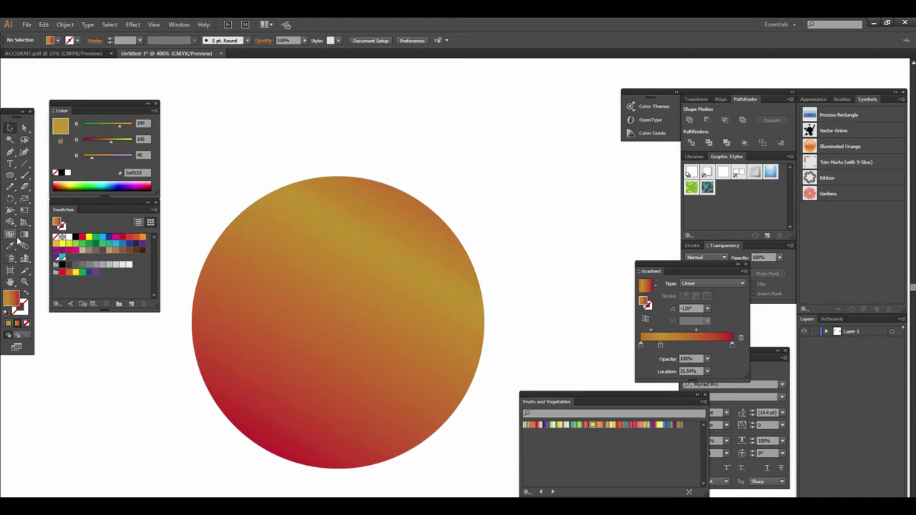
Step: Redraw the circle's gradient at about 30° from its lower-left edge to beyond the upper right
{"action": "left_click", "coordinate": [279, 244]}
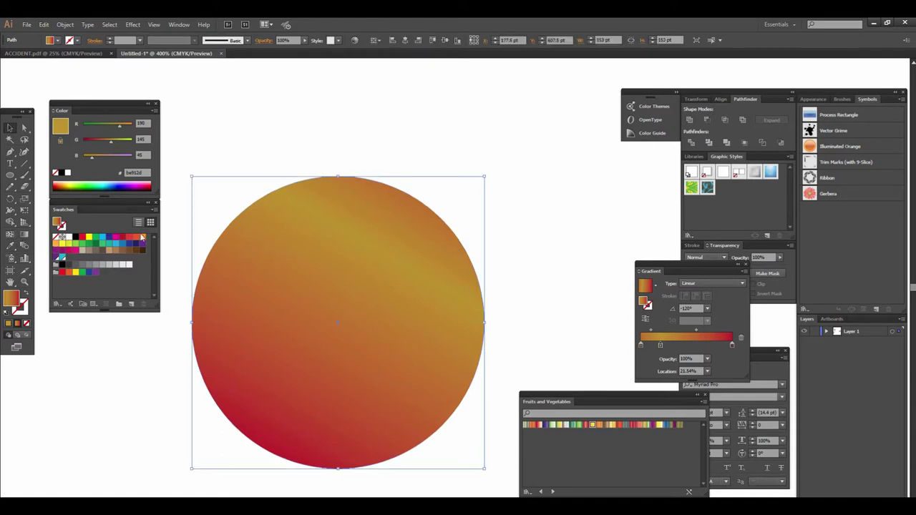
{"action": "left_click_drag", "start_coordinate": [265, 449], "coordinate": [411, 195]}
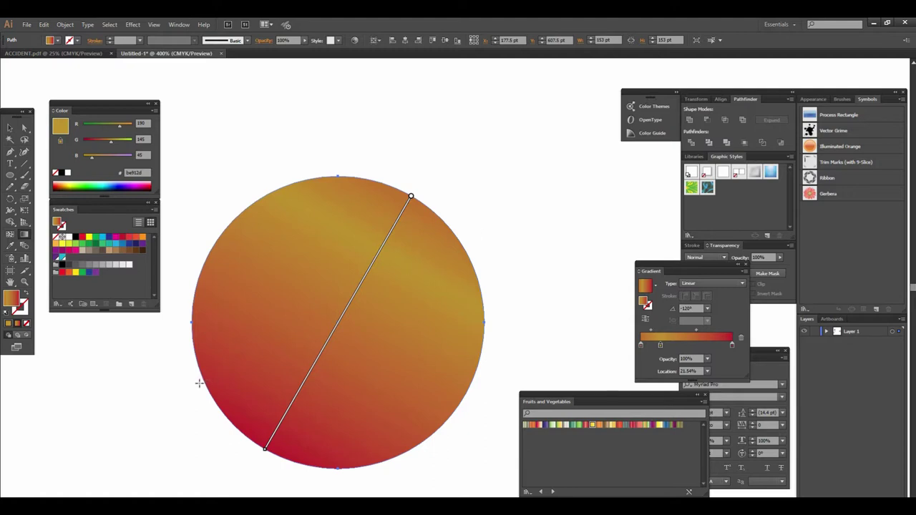
{"action": "left_click_drag", "start_coordinate": [203, 378], "coordinate": [457, 244]}
{"action": "mouse_move", "coordinate": [247, 356]}
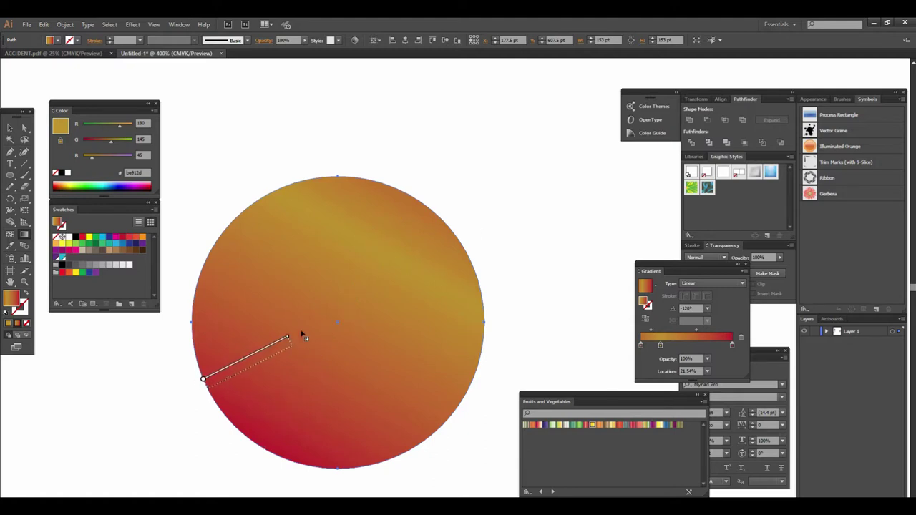
{"action": "left_click_drag", "start_coordinate": [457, 244], "coordinate": [467, 248]}
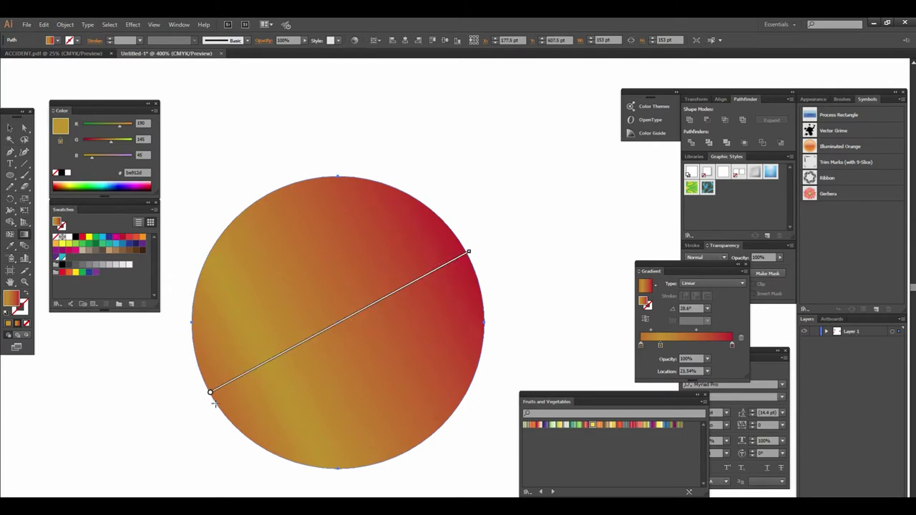
{"action": "left_click_drag", "start_coordinate": [213, 403], "coordinate": [581, 201]}
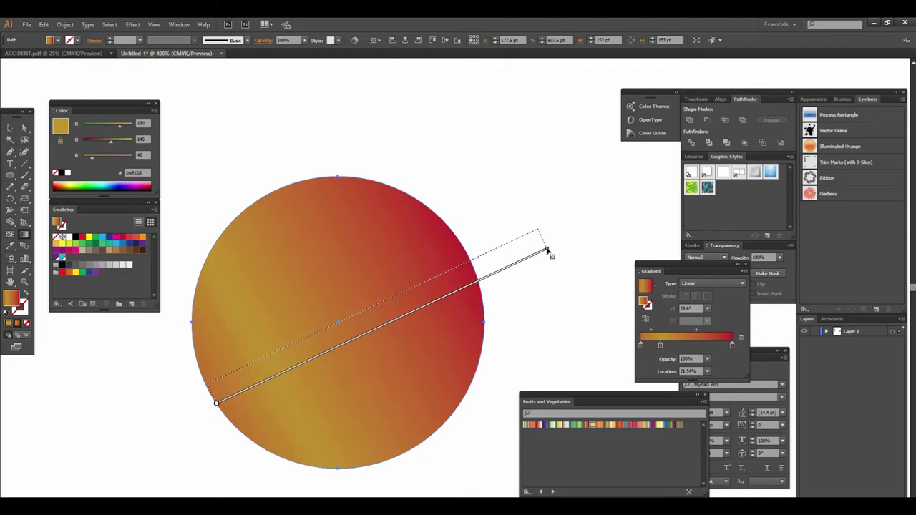
{"action": "left_click_drag", "start_coordinate": [581, 200], "coordinate": [585, 180]}
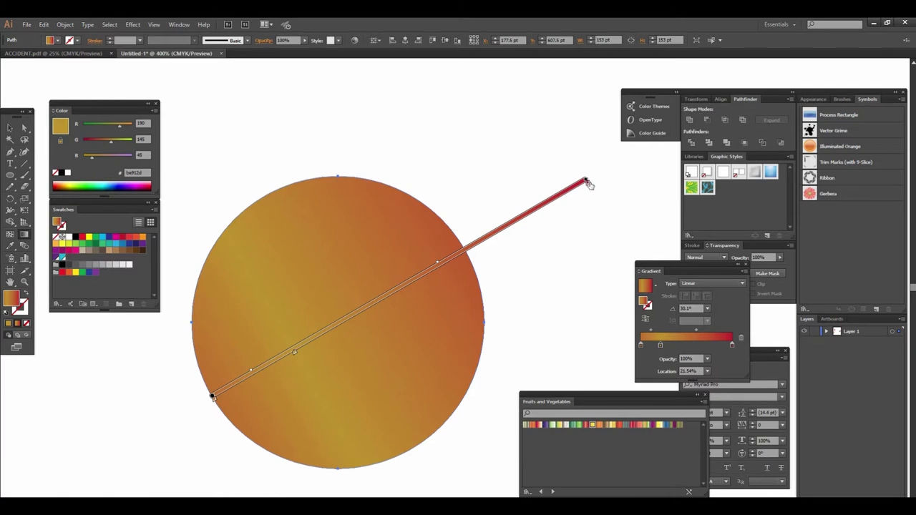
Step: Zoom in and pull the red end stop inward near the circle's edge
{"action": "key", "text": "z"}
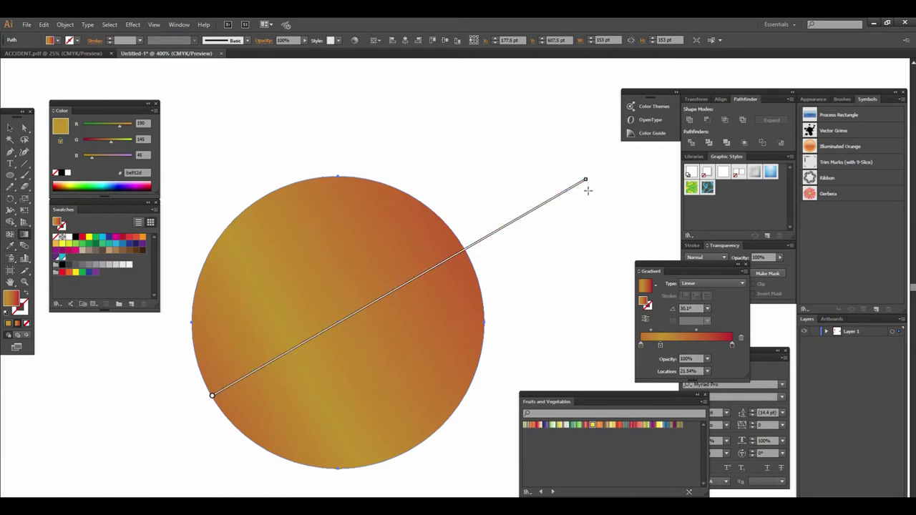
{"action": "left_click", "coordinate": [588, 194]}
{"action": "key", "text": "g"}
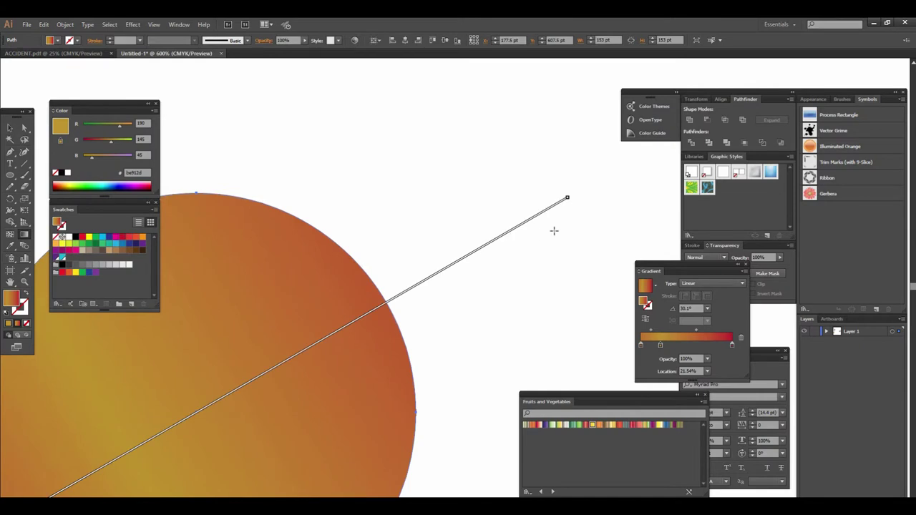
{"action": "mouse_move", "coordinate": [566, 199]}
{"action": "left_click_drag", "start_coordinate": [569, 201], "coordinate": [342, 334]}
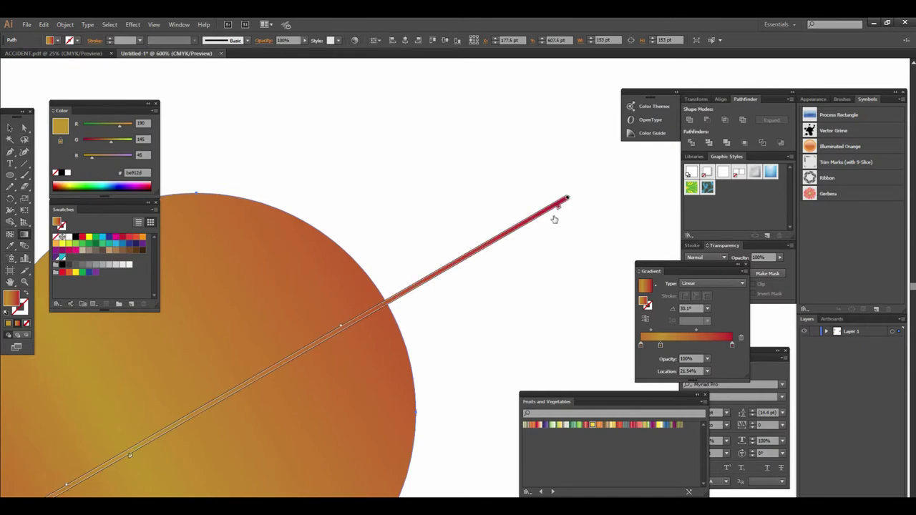
{"action": "mouse_move", "coordinate": [342, 334]}
{"action": "left_mouse_down"}
{"action": "mouse_move", "coordinate": [307, 349]}
{"action": "mouse_move", "coordinate": [362, 300]}
{"action": "left_mouse_up"}
{"action": "key", "text": "ctrl+0"}
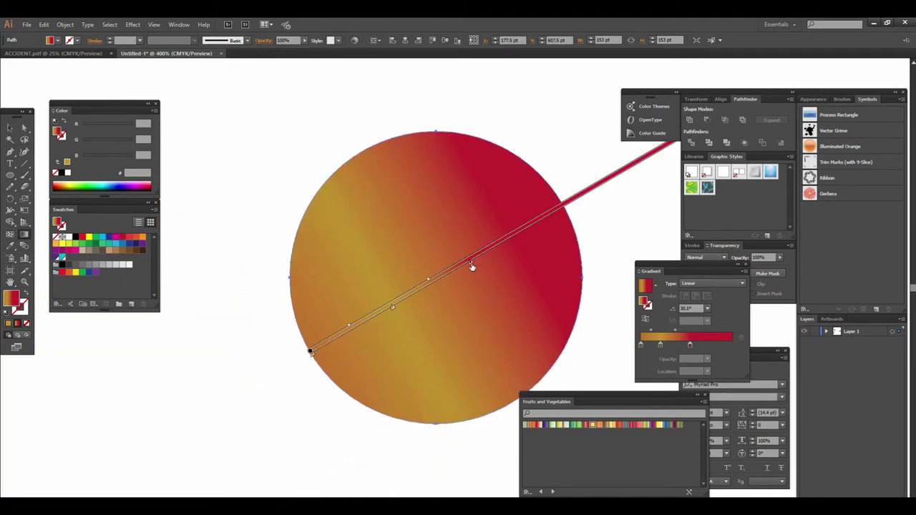
Step: Move the red stop further into the circle so red covers more of it
{"action": "left_click_drag", "start_coordinate": [506, 247], "coordinate": [468, 265]}
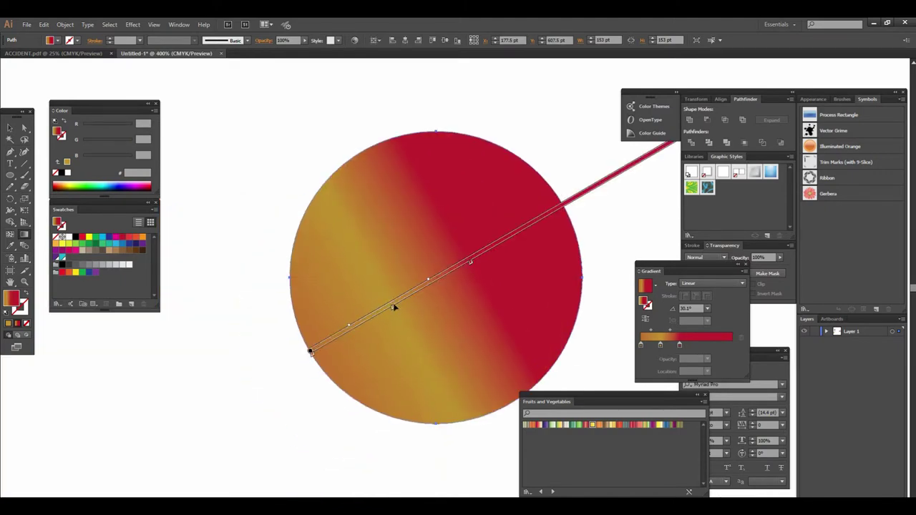
{"action": "left_click_drag", "start_coordinate": [392, 309], "coordinate": [338, 344]}
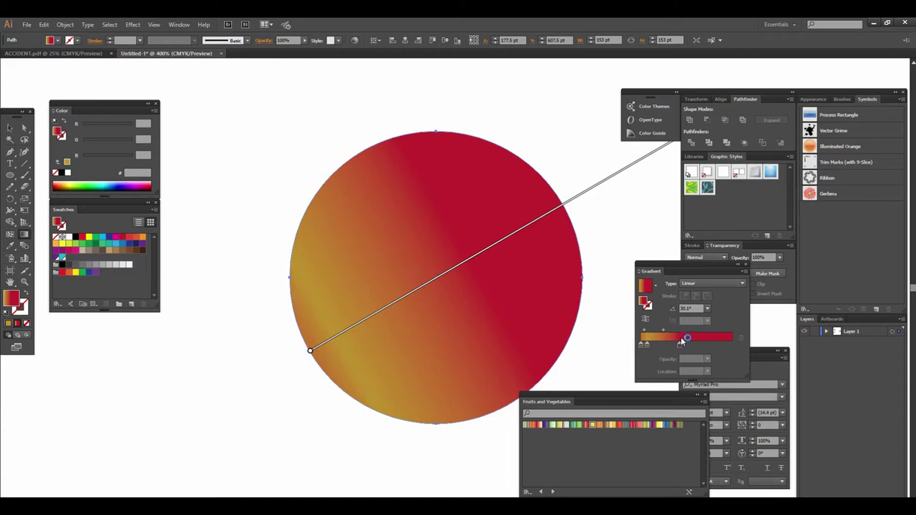
{"action": "left_click_drag", "start_coordinate": [471, 282], "coordinate": [374, 302]}
{"action": "key", "text": "v"}
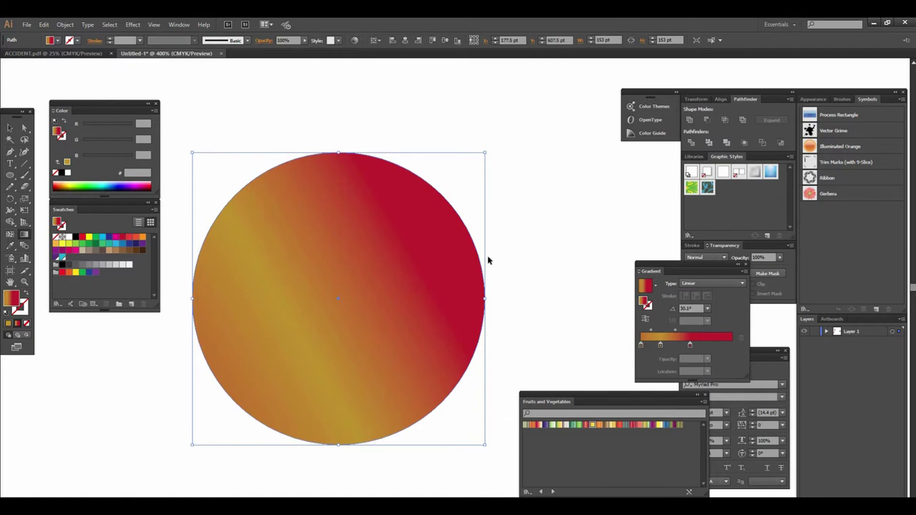
Step: Re-angle the gradient to run yellow at upper left to deep red at lower right
{"action": "left_click_drag", "start_coordinate": [215, 368], "coordinate": [587, 153]}
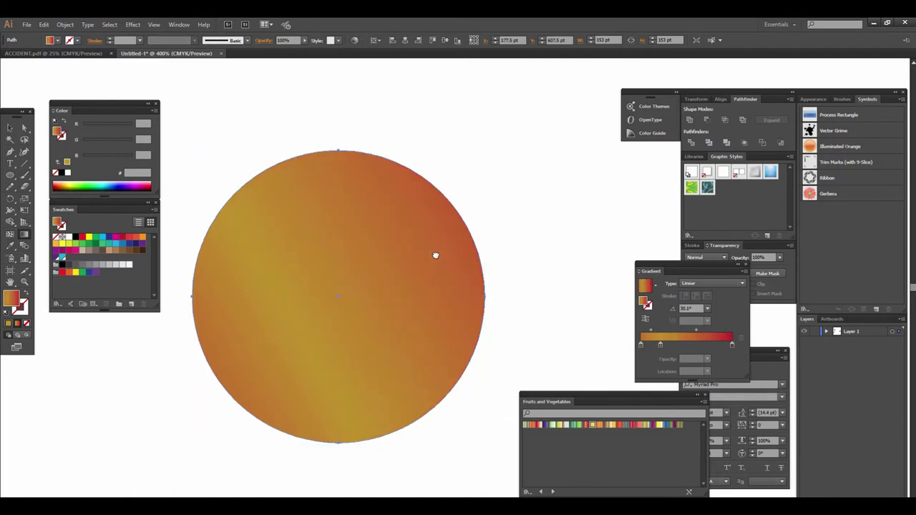
{"action": "left_click_drag", "start_coordinate": [221, 351], "coordinate": [597, 139]}
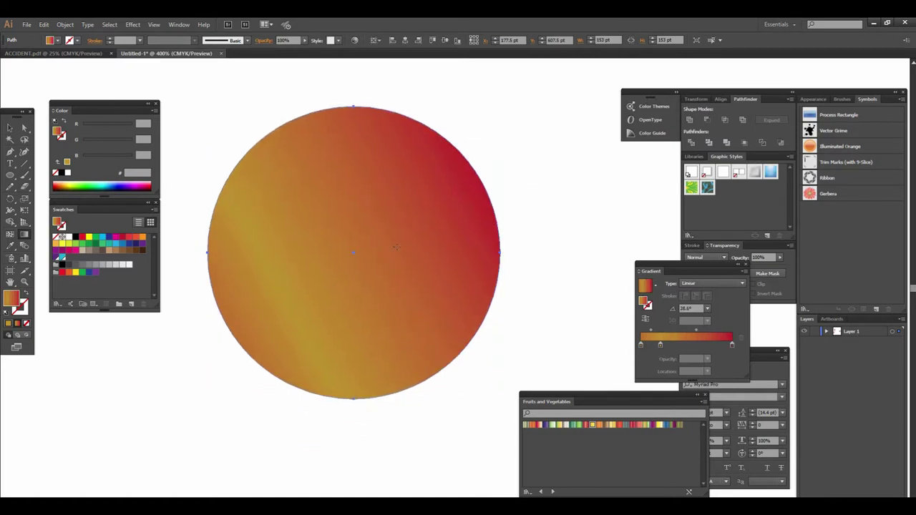
{"action": "left_click_drag", "start_coordinate": [212, 205], "coordinate": [482, 313]}
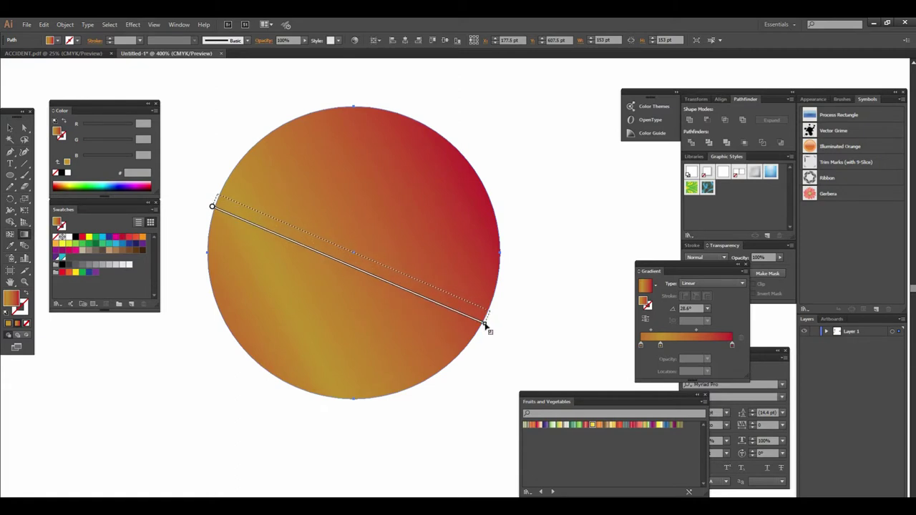
{"action": "left_click_drag", "start_coordinate": [482, 314], "coordinate": [479, 326]}
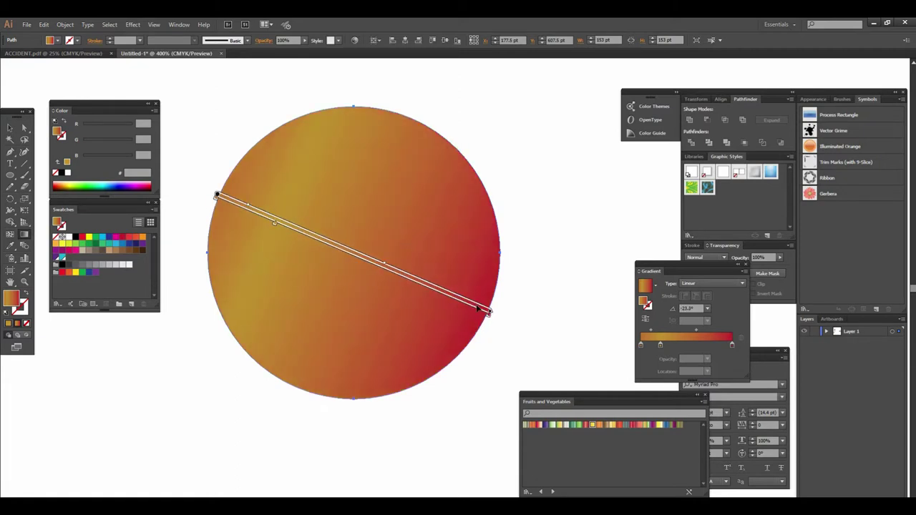
Step: Reselect the circle and switch its gradient type to radial
{"action": "left_click", "coordinate": [10, 128]}
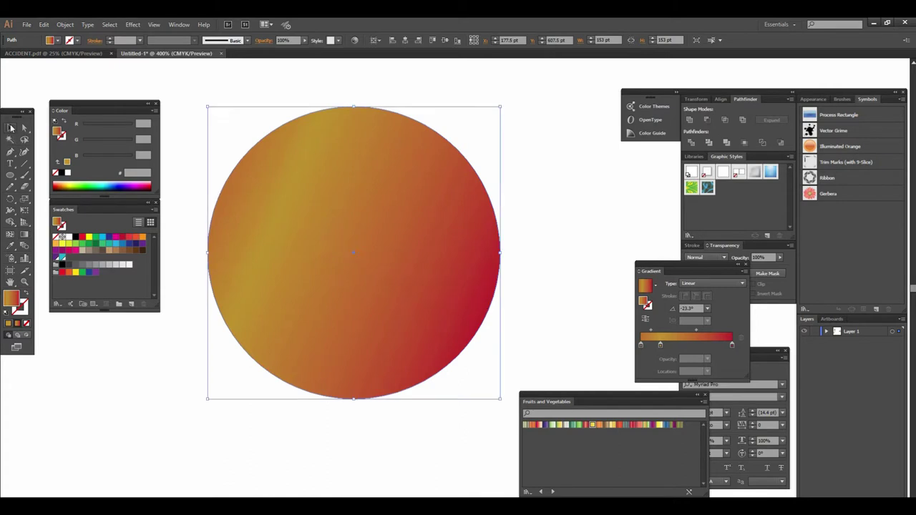
{"action": "scroll", "coordinate": [462, 265], "scroll_direction": "up", "scroll_amount": 2}
{"action": "scroll", "coordinate": [465, 266], "scroll_direction": "down", "scroll_amount": 1}
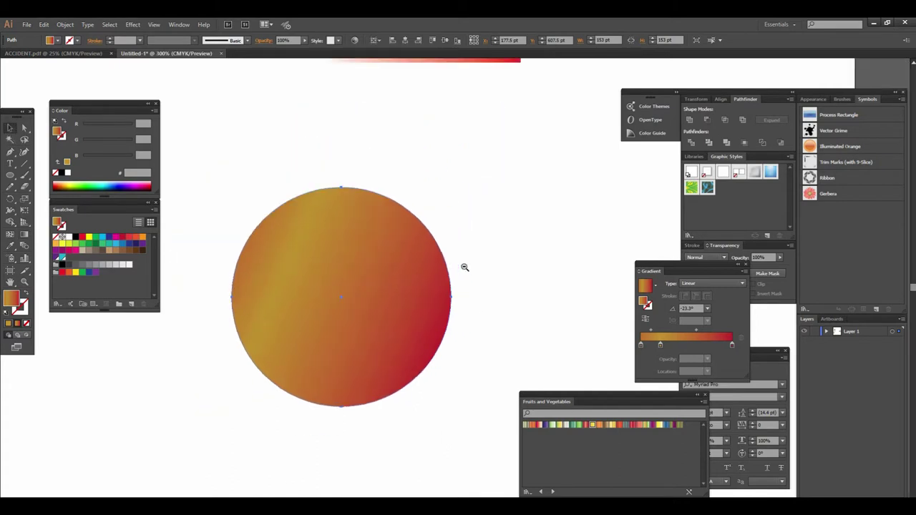
{"action": "scroll", "coordinate": [482, 288], "scroll_direction": "up", "scroll_amount": 1}
{"action": "scroll", "coordinate": [454, 291], "scroll_direction": "up", "scroll_amount": 1}
{"action": "left_click_drag", "start_coordinate": [454, 291], "coordinate": [432, 251]}
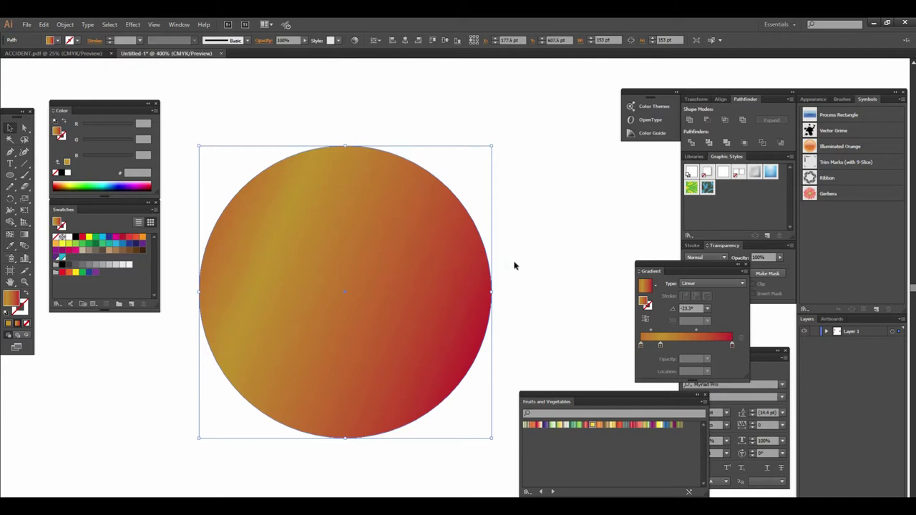
{"action": "left_click", "coordinate": [733, 285]}
Step: Set the radial gradient at a 150° angle and shift its centre and spread
{"action": "left_click", "coordinate": [707, 308]}
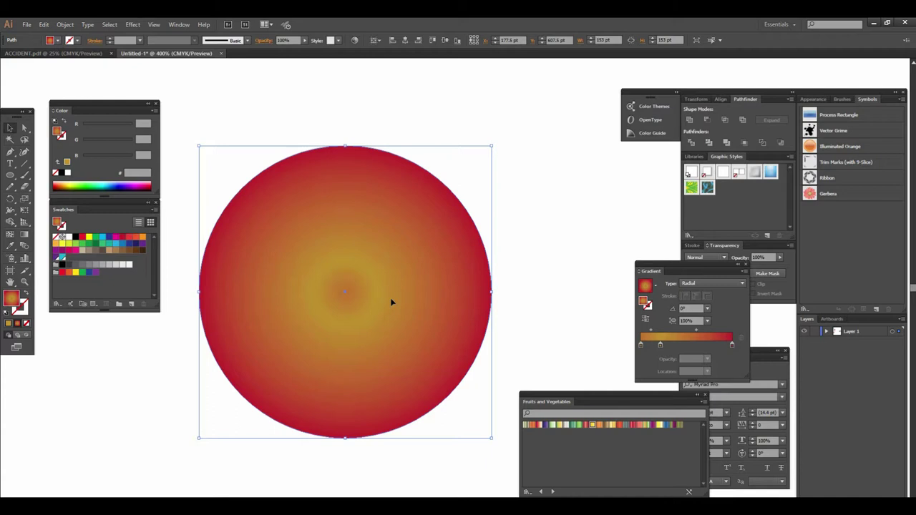
{"action": "left_click", "coordinate": [707, 310]}
{"action": "left_click", "coordinate": [716, 333]}
{"action": "left_click", "coordinate": [23, 235]}
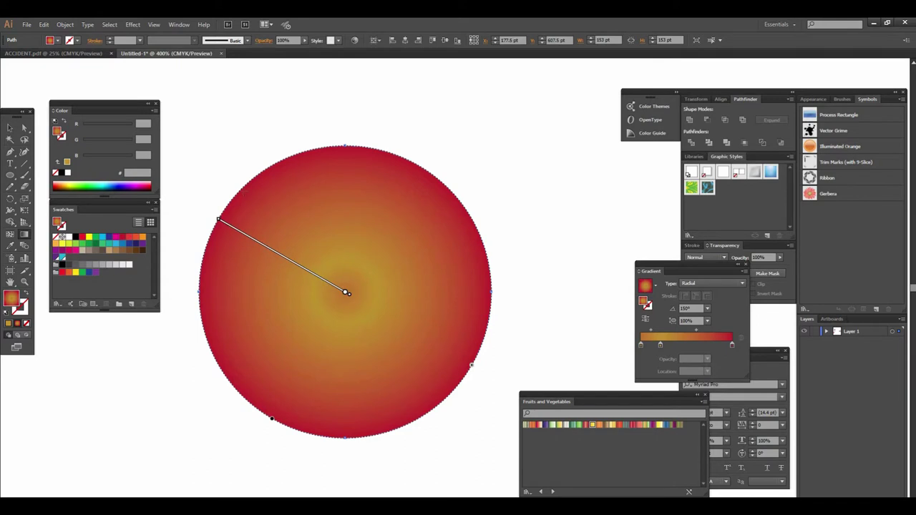
{"action": "left_click_drag", "start_coordinate": [329, 152], "coordinate": [385, 385]}
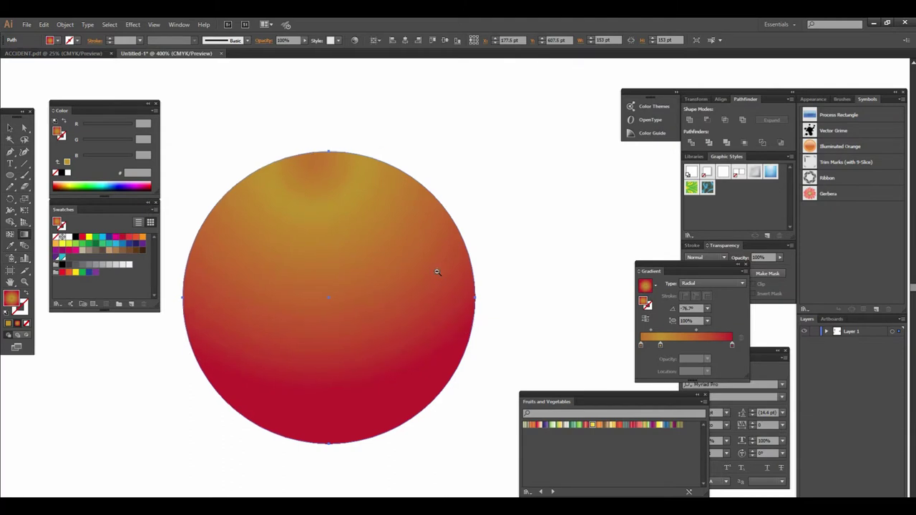
Step: Reframe the view and reselect the gradient circle, zoomed in
{"action": "key", "text": "ctrl+minus"}
{"action": "key", "text": "ctrl+minus"}
{"action": "mouse_move", "coordinate": [420, 257]}
{"action": "left_mouse_down"}
{"action": "mouse_move", "coordinate": [389, 241]}
{"action": "mouse_move", "coordinate": [288, 261]}
{"action": "left_mouse_up"}
{"action": "key", "text": "ctrl+plus"}
{"action": "key", "text": "ctrl+minus"}
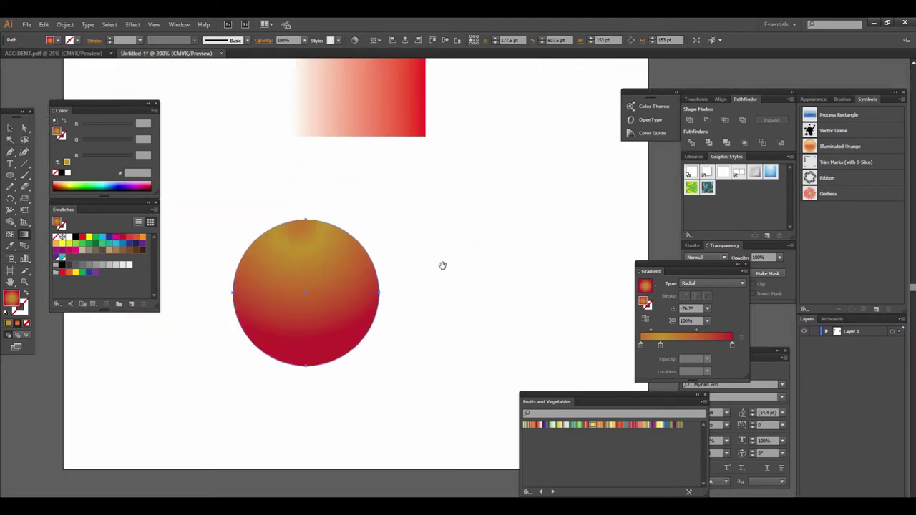
{"action": "left_click_drag", "start_coordinate": [441, 265], "coordinate": [360, 217]}
{"action": "left_click", "coordinate": [11, 128]}
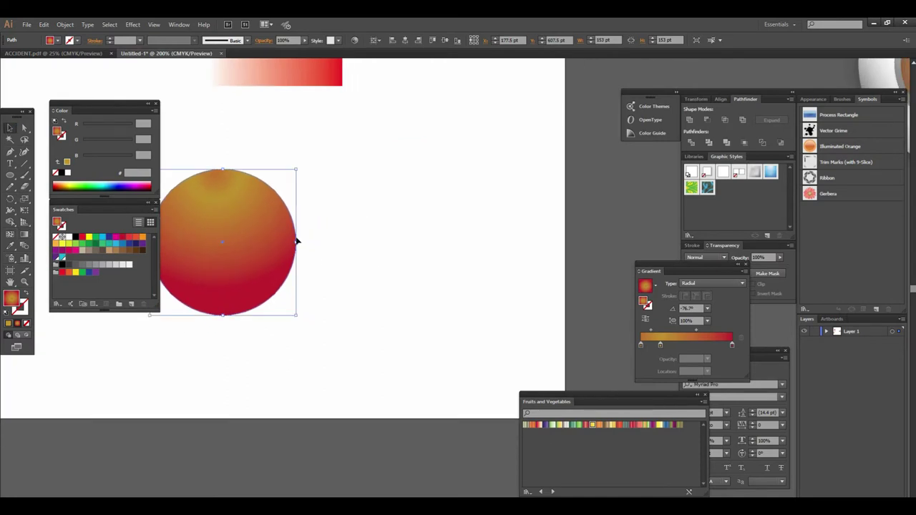
{"action": "left_click", "coordinate": [346, 259]}
{"action": "left_click_drag", "start_coordinate": [348, 260], "coordinate": [406, 271]}
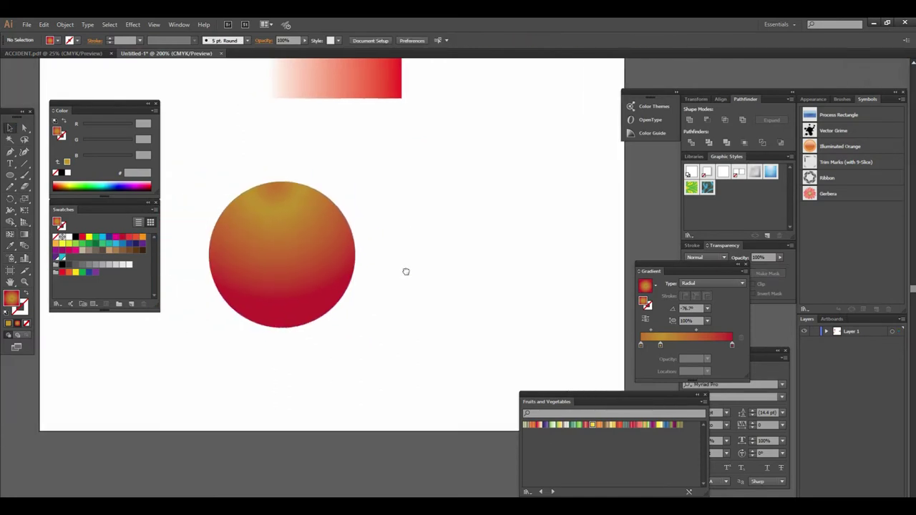
{"action": "left_click", "coordinate": [322, 254]}
{"action": "key", "text": "ctrl+plus"}
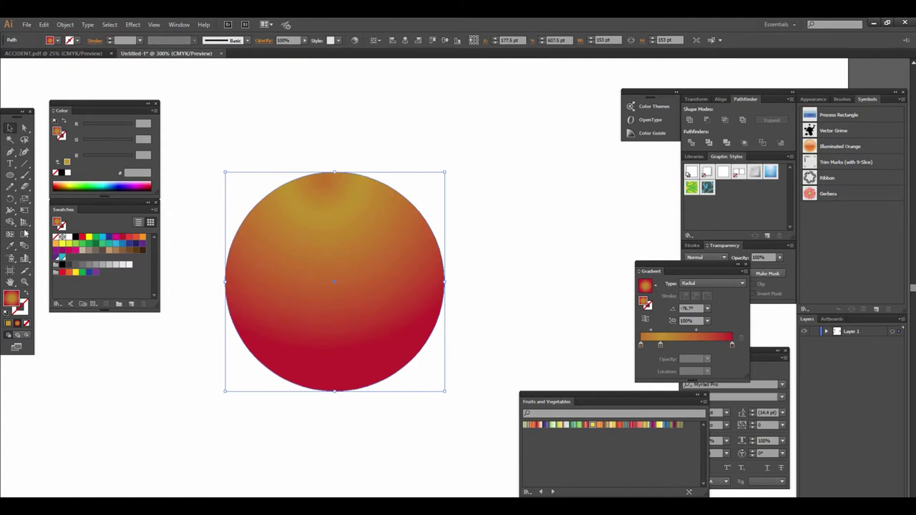
Step: Place the yellow glow at lower left, squashed to 43.8% aspect at 51.3°
{"action": "left_click", "coordinate": [24, 234]}
{"action": "left_click_drag", "start_coordinate": [279, 376], "coordinate": [358, 282]}
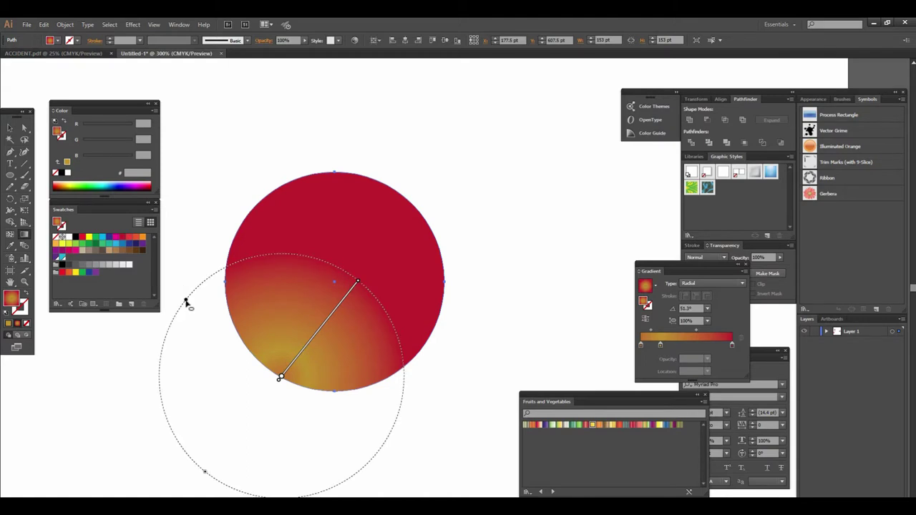
{"action": "left_click_drag", "start_coordinate": [188, 301], "coordinate": [230, 329]}
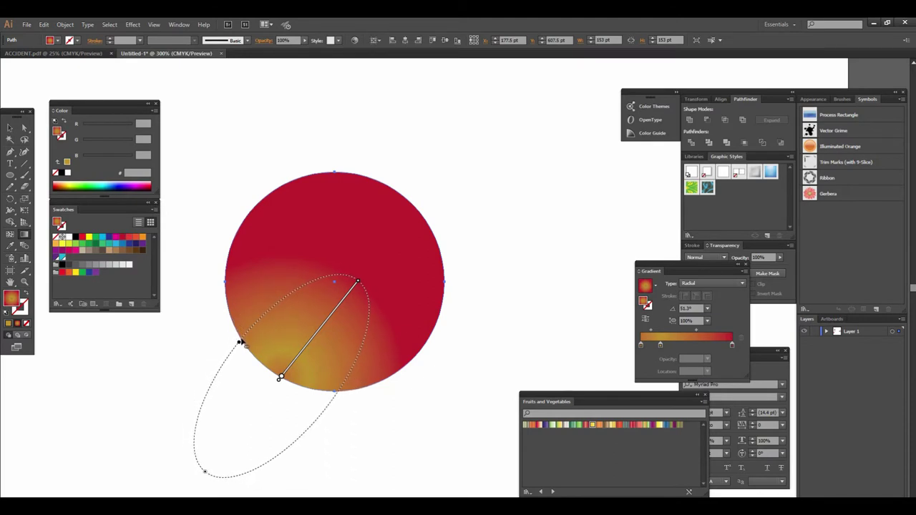
{"action": "left_click_drag", "start_coordinate": [234, 330], "coordinate": [243, 337]}
{"action": "left_click", "coordinate": [9, 128]}
{"action": "left_click", "coordinate": [357, 454]}
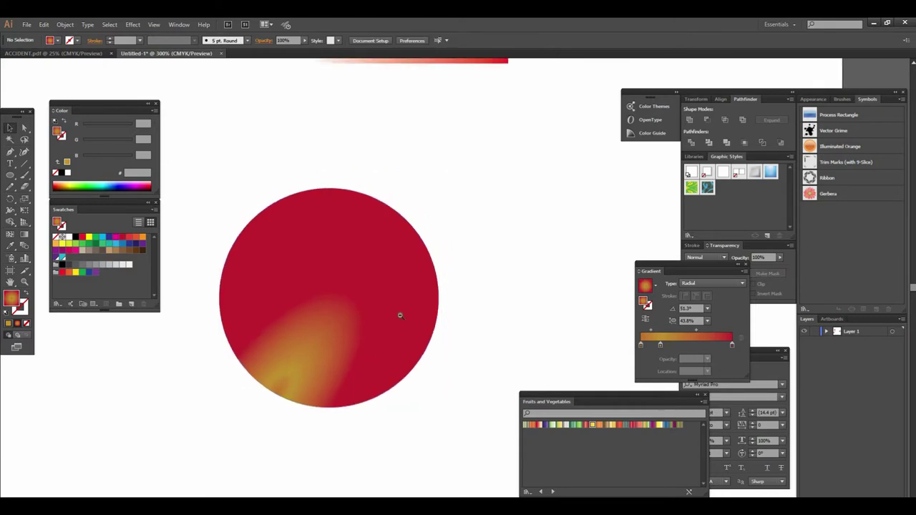
{"action": "left_click", "coordinate": [398, 313], "text": "alt"}
{"action": "left_click_drag", "start_coordinate": [355, 329], "coordinate": [264, 357]}
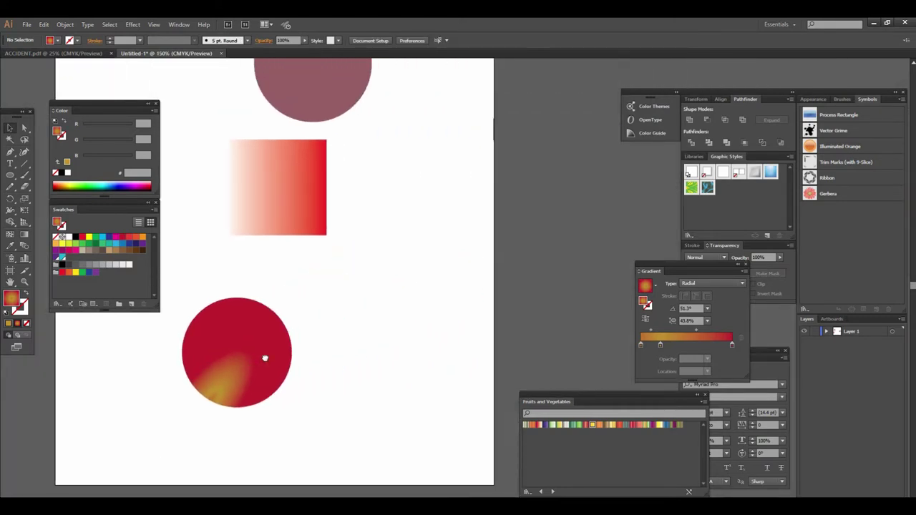
{"action": "scroll", "coordinate": [332, 342], "scroll_direction": "up", "scroll_amount": 1}
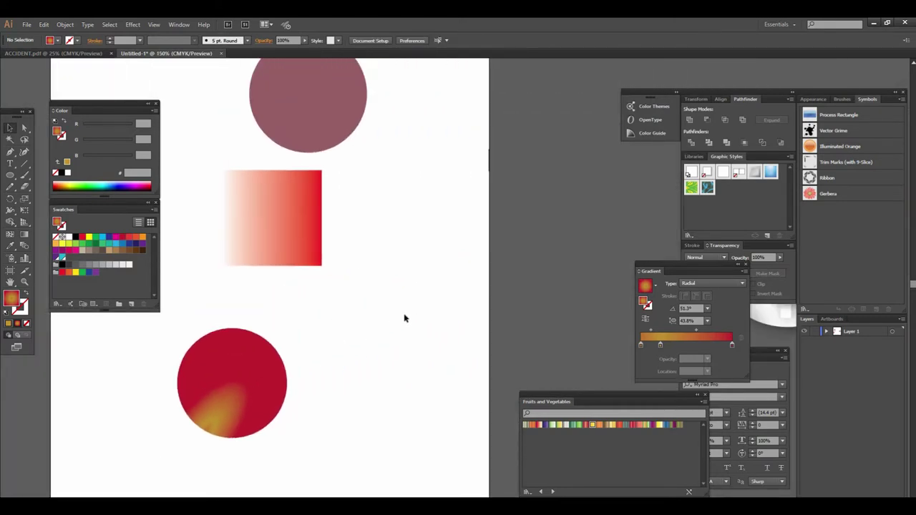
{"action": "left_click_drag", "start_coordinate": [404, 324], "coordinate": [383, 317]}
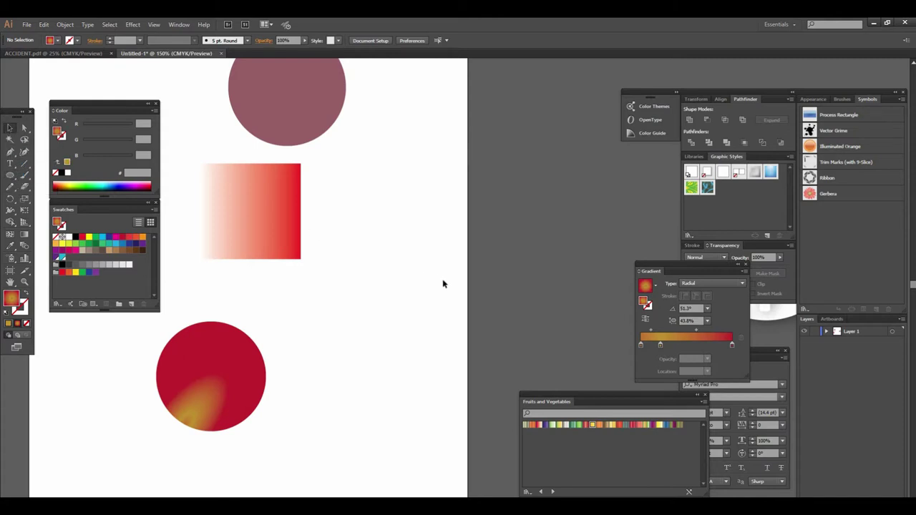
{"action": "scroll", "coordinate": [429, 309], "scroll_direction": "down", "scroll_amount": 1}
{"action": "scroll", "coordinate": [375, 341], "scroll_direction": "down", "scroll_amount": 1}
{"action": "scroll", "coordinate": [442, 313], "scroll_direction": "down", "scroll_amount": 1}
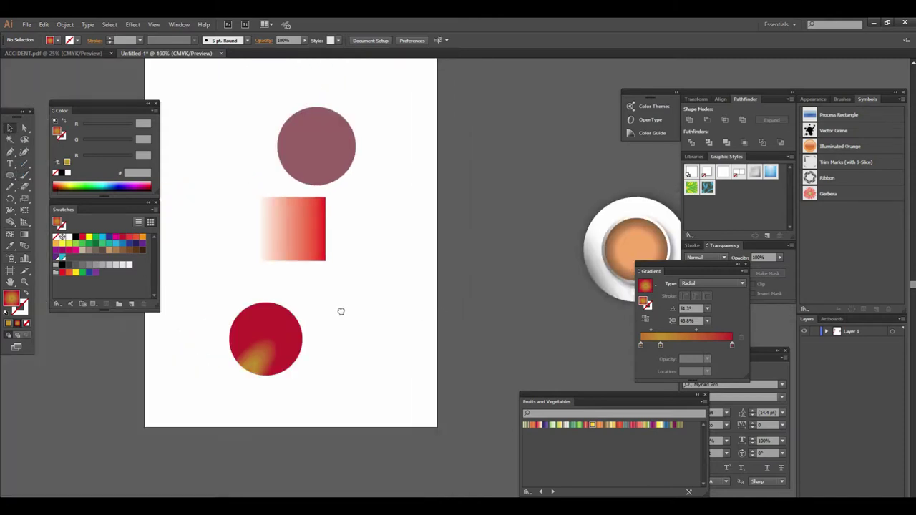
{"action": "scroll", "coordinate": [339, 311], "scroll_direction": "right", "scroll_amount": 3}
{"action": "scroll", "coordinate": [399, 279], "scroll_direction": "up", "scroll_amount": 1}
{"action": "scroll", "coordinate": [383, 299], "scroll_direction": "up", "scroll_amount": 1}
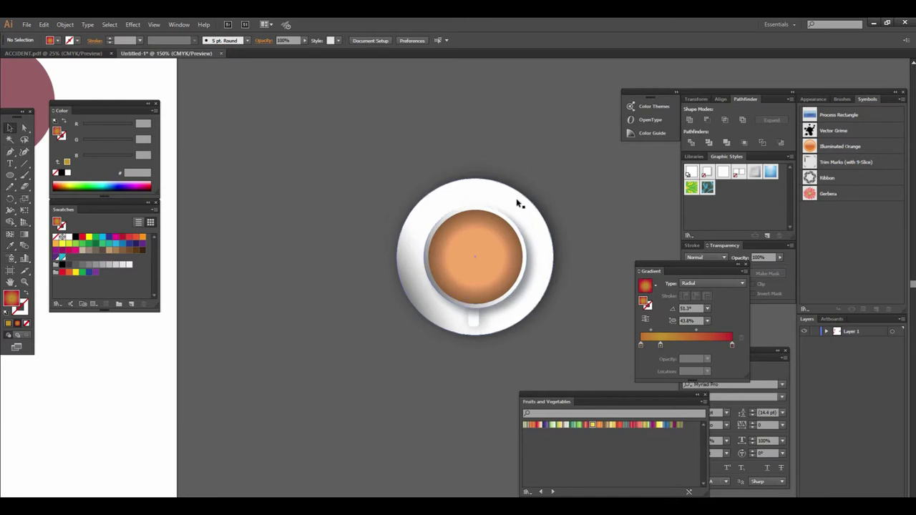
{"action": "left_click_drag", "start_coordinate": [348, 323], "coordinate": [394, 312]}
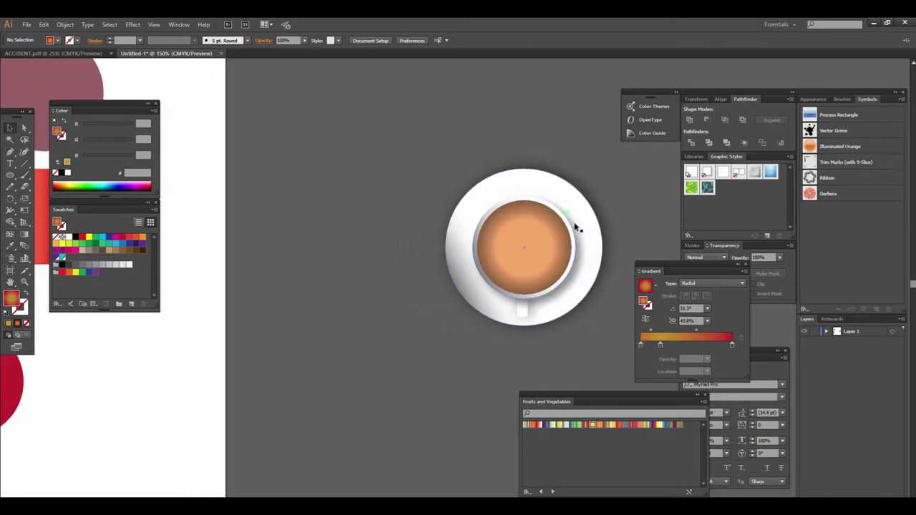
{"action": "key", "text": "ctrl+minus"}
{"action": "mouse_move", "coordinate": [415, 255]}
{"action": "left_mouse_down"}
{"action": "mouse_move", "coordinate": [482, 294]}
{"action": "mouse_move", "coordinate": [456, 297]}
{"action": "left_mouse_up"}
{"action": "key", "text": "ctrl+minus"}
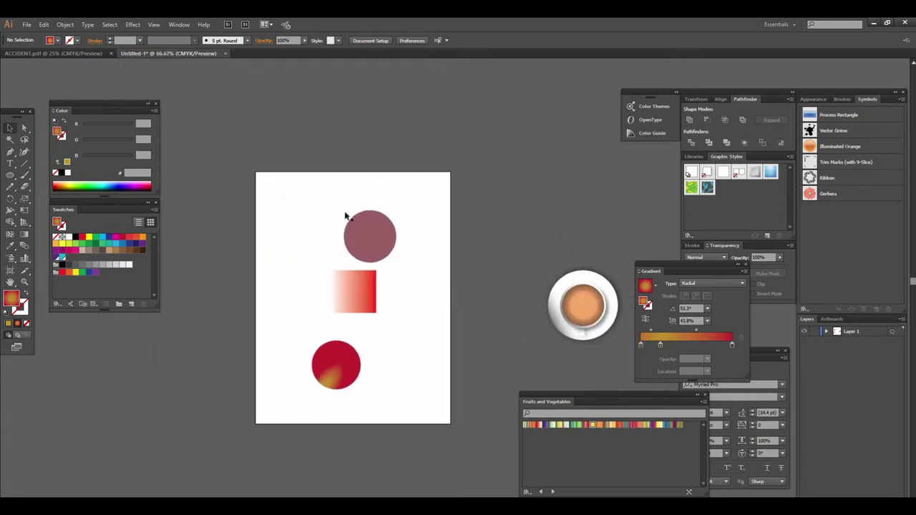
{"action": "left_click_drag", "start_coordinate": [405, 424], "coordinate": [401, 422]}
Step: Drag the three sample gradient shapes off the artboard to the upper right
{"action": "left_click_drag", "start_coordinate": [370, 236], "coordinate": [558, 68]}
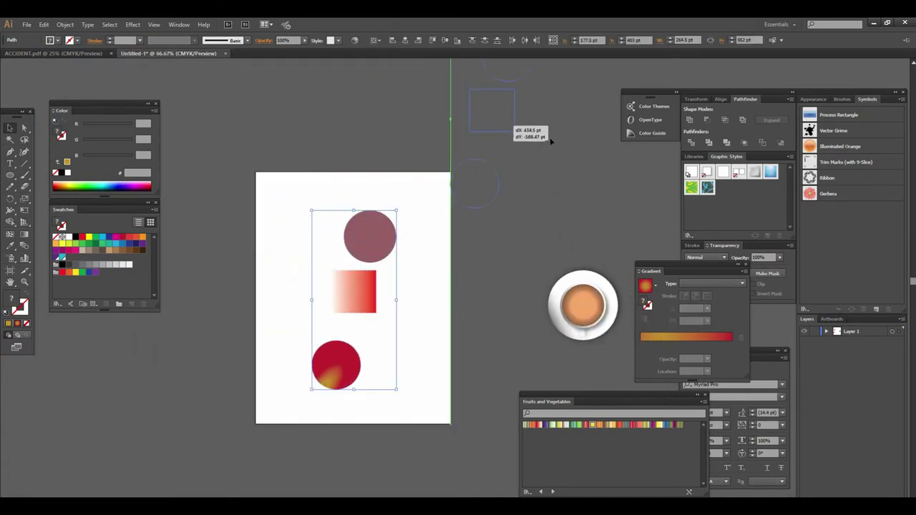
{"action": "left_click", "coordinate": [466, 266]}
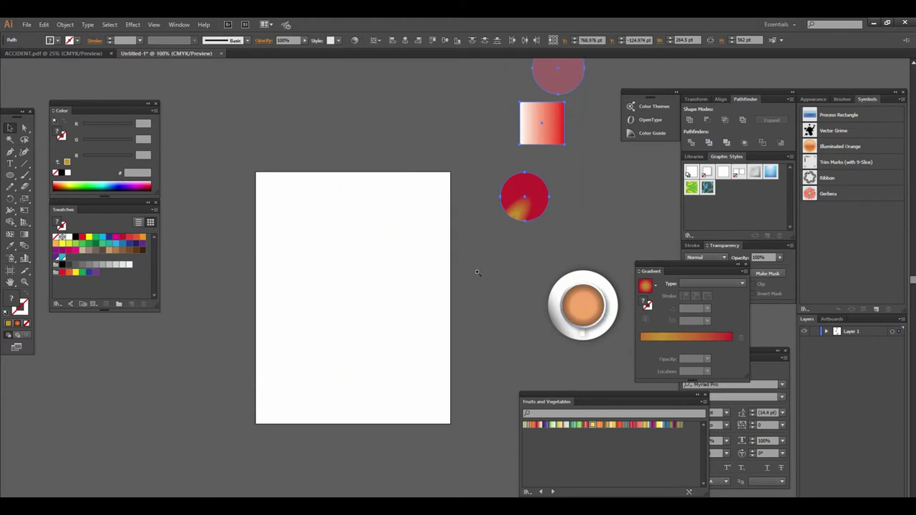
{"action": "key", "text": "ctrl+plus"}
{"action": "left_click_drag", "start_coordinate": [502, 262], "coordinate": [440, 170]}
{"action": "mouse_move", "coordinate": [380, 279]}
{"action": "left_mouse_down"}
{"action": "mouse_move", "coordinate": [469, 292]}
{"action": "mouse_move", "coordinate": [448, 292]}
{"action": "left_mouse_up"}
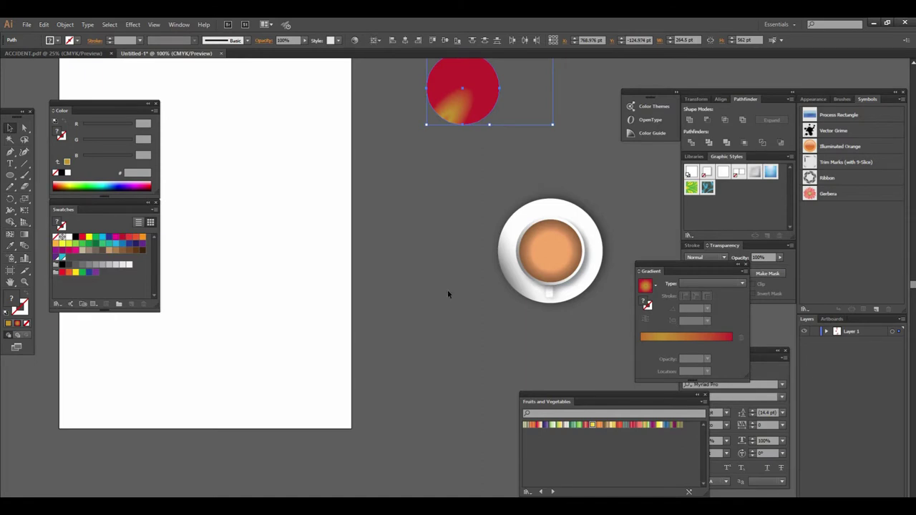
Step: Zoom and pan to centre the coffee-cup reference in view
{"action": "left_click", "coordinate": [447, 290]}
{"action": "key", "text": "ctrl+plus"}
{"action": "left_click_drag", "start_coordinate": [459, 270], "coordinate": [392, 252]}
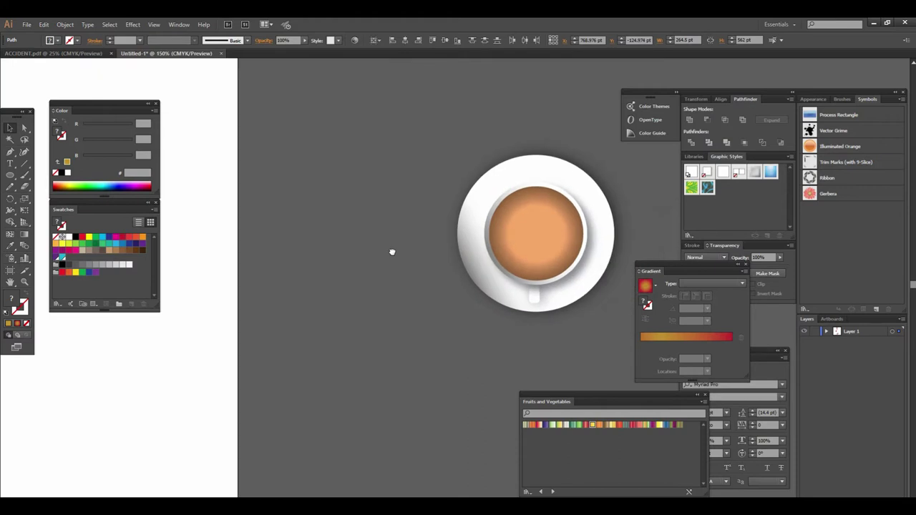
{"action": "left_click_drag", "start_coordinate": [393, 299], "coordinate": [417, 296]}
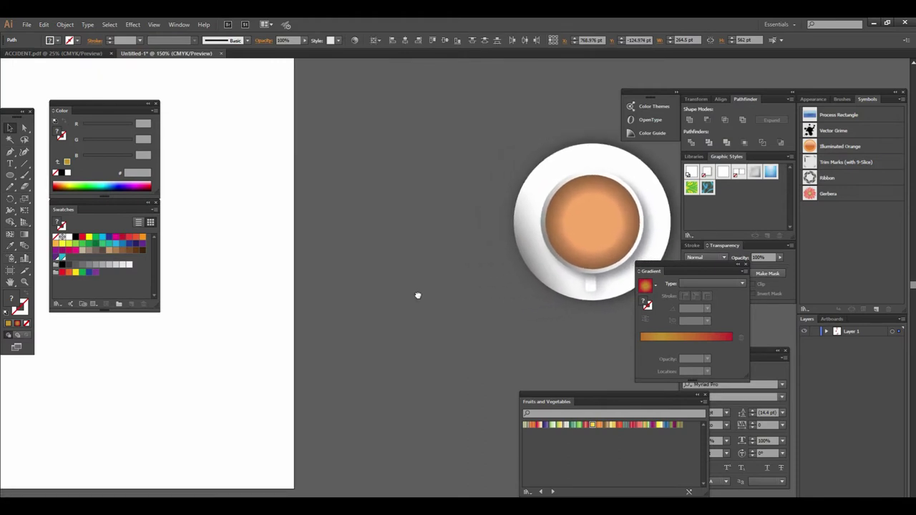
{"action": "left_click", "coordinate": [10, 175]}
Step: Draw a new circle beside the cup and give it a white fill
{"action": "mouse_move", "coordinate": [313, 192]}
{"action": "left_mouse_down"}
{"action": "mouse_move", "coordinate": [504, 356]}
{"action": "mouse_move", "coordinate": [506, 385]}
{"action": "left_mouse_up"}
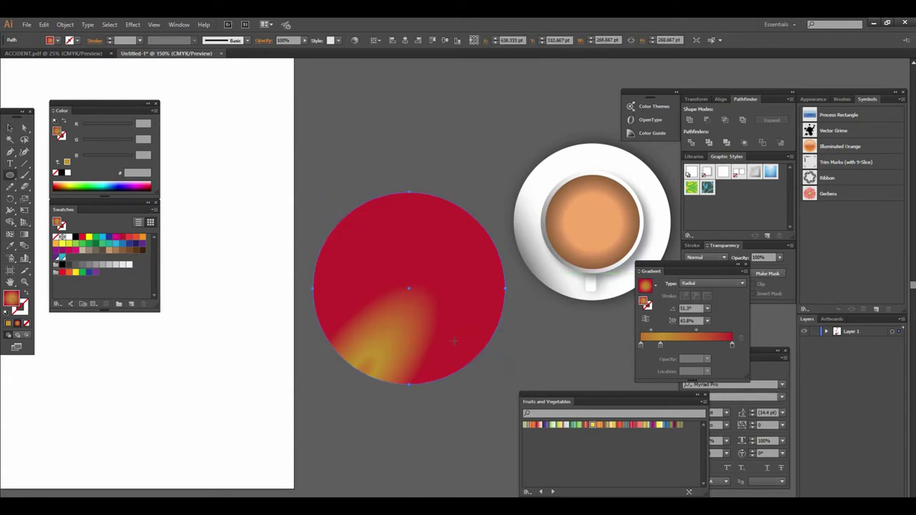
{"action": "left_click", "coordinate": [10, 128]}
{"action": "left_click_drag", "start_coordinate": [408, 288], "coordinate": [390, 281]}
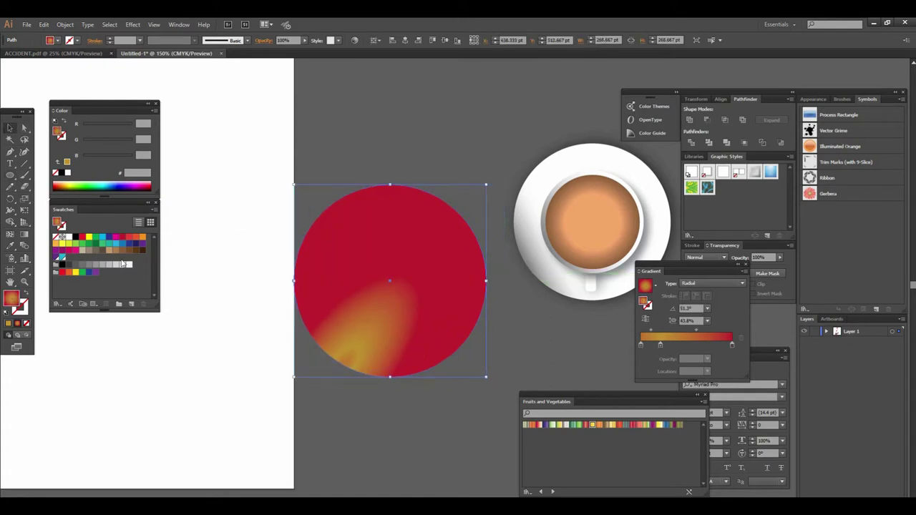
{"action": "left_click", "coordinate": [70, 239]}
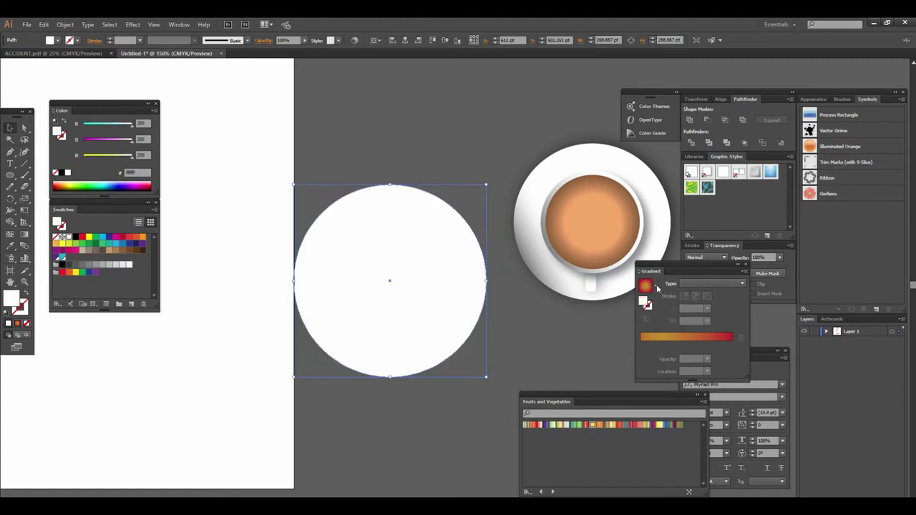
Step: Apply the White, Black preset with stops recoloured white and light grey, midpoint shifted left
{"action": "left_click", "coordinate": [657, 287]}
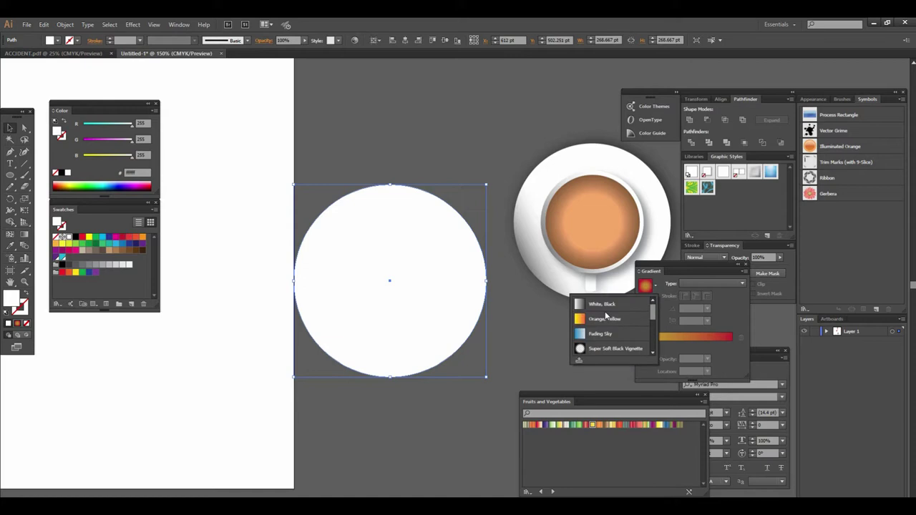
{"action": "left_click", "coordinate": [601, 306]}
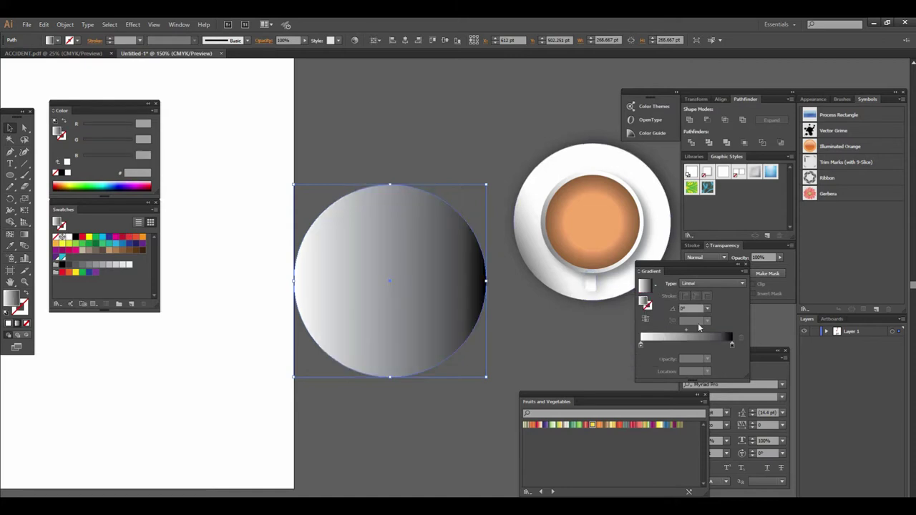
{"action": "left_click", "coordinate": [731, 347]}
{"action": "double_click", "coordinate": [732, 347]}
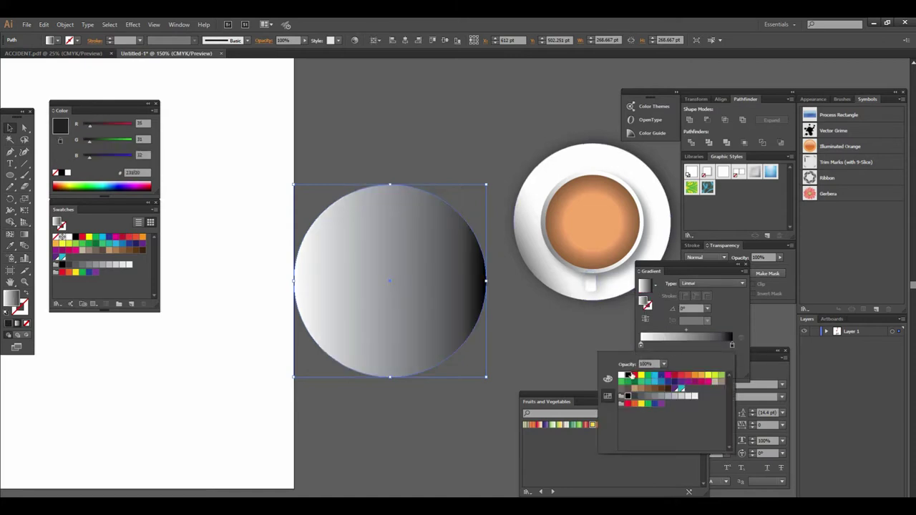
{"action": "left_click", "coordinate": [624, 377]}
{"action": "left_click", "coordinate": [641, 346]}
{"action": "double_click", "coordinate": [642, 346]}
{"action": "left_click", "coordinate": [670, 396]}
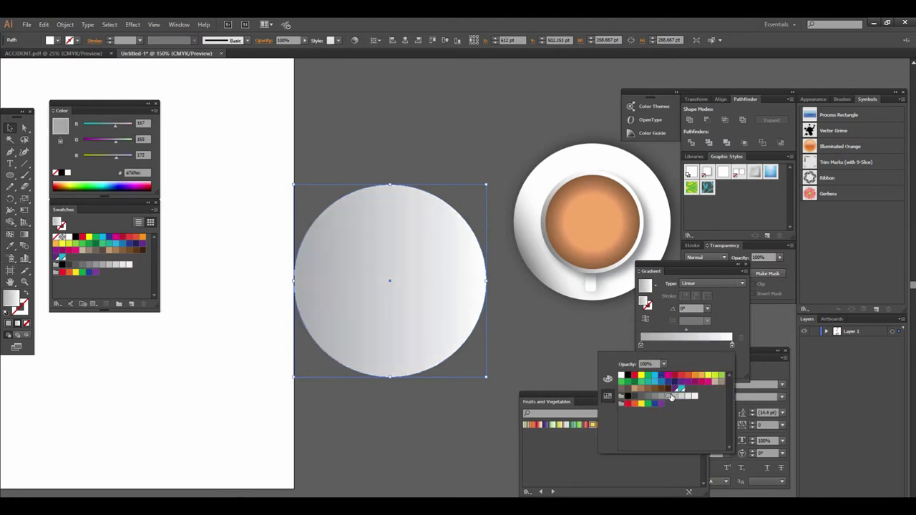
{"action": "left_click", "coordinate": [673, 335]}
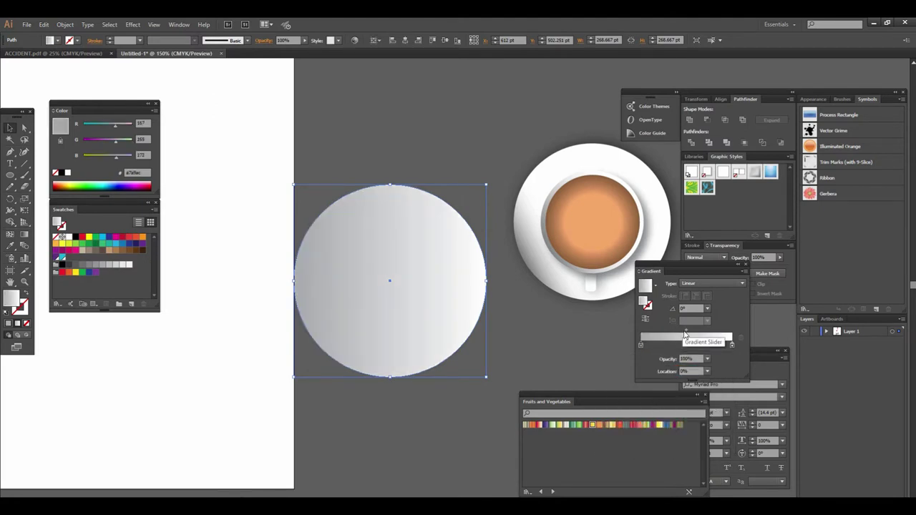
{"action": "left_click_drag", "start_coordinate": [687, 334], "coordinate": [652, 336]}
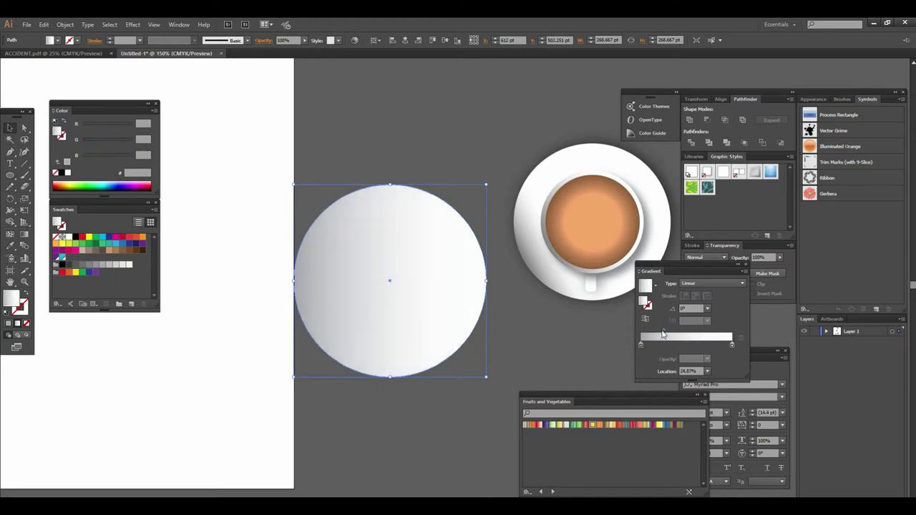
{"action": "left_click_drag", "start_coordinate": [652, 333], "coordinate": [648, 335]}
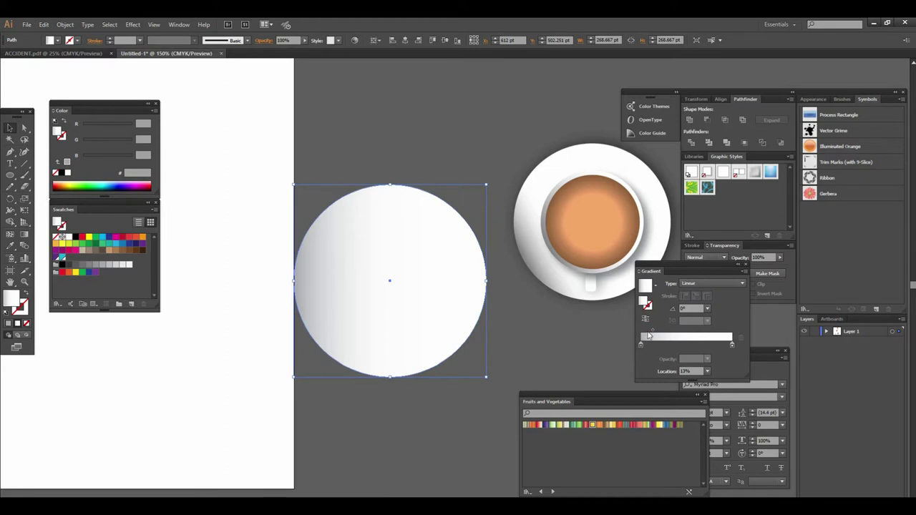
Step: Move the saucer circle lower, below the coffee-cup reference
{"action": "left_click", "coordinate": [523, 342]}
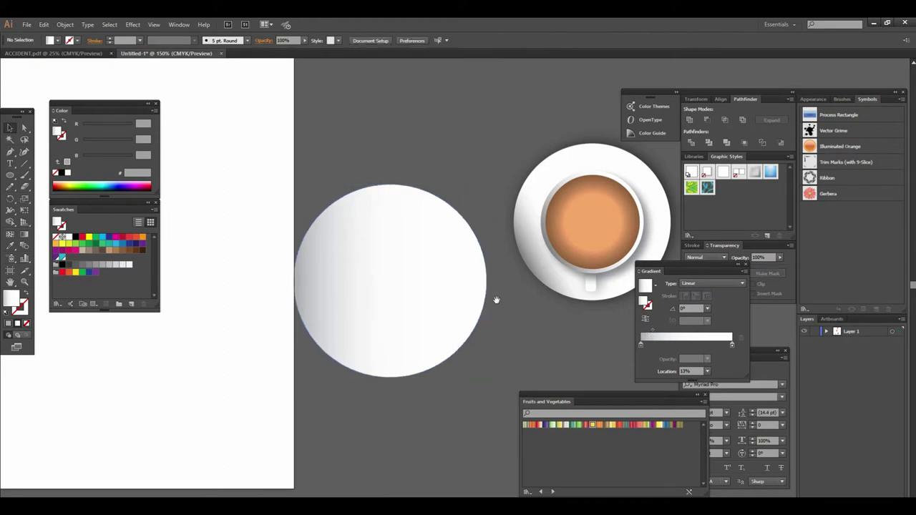
{"action": "left_click_drag", "start_coordinate": [494, 303], "coordinate": [369, 286]}
{"action": "mouse_move", "coordinate": [288, 305]}
{"action": "left_mouse_down"}
{"action": "mouse_move", "coordinate": [307, 314]}
{"action": "mouse_move", "coordinate": [315, 372]}
{"action": "left_mouse_up"}
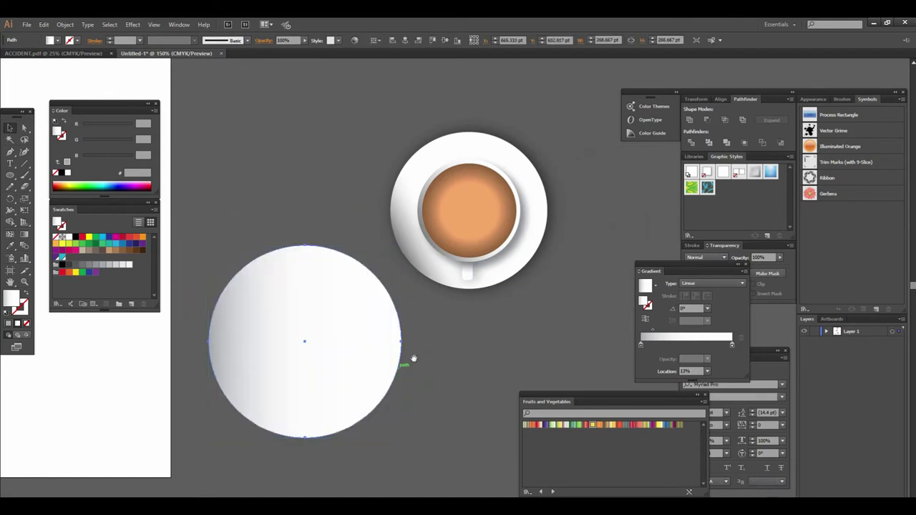
{"action": "key", "text": "ctrl+="}
{"action": "scroll", "coordinate": [414, 325], "scroll_direction": "up", "scroll_amount": 1}
{"action": "key", "text": "ctrl+minus"}
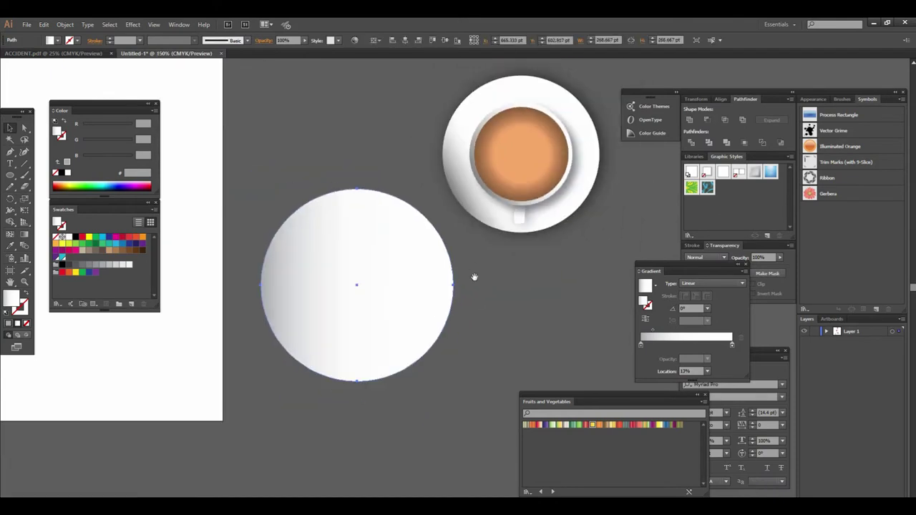
{"action": "scroll", "coordinate": [468, 320], "scroll_direction": "up", "scroll_amount": 3}
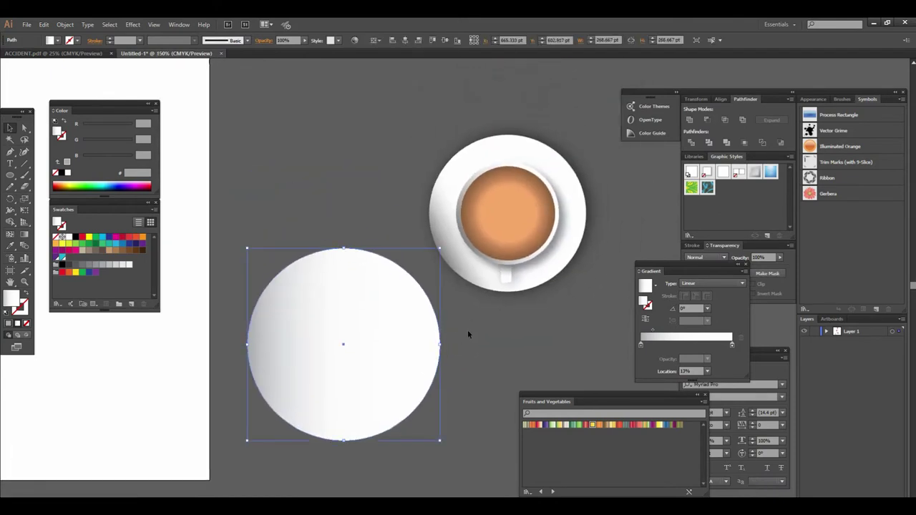
{"action": "left_click", "coordinate": [469, 333]}
{"action": "left_click_drag", "start_coordinate": [474, 332], "coordinate": [377, 224]}
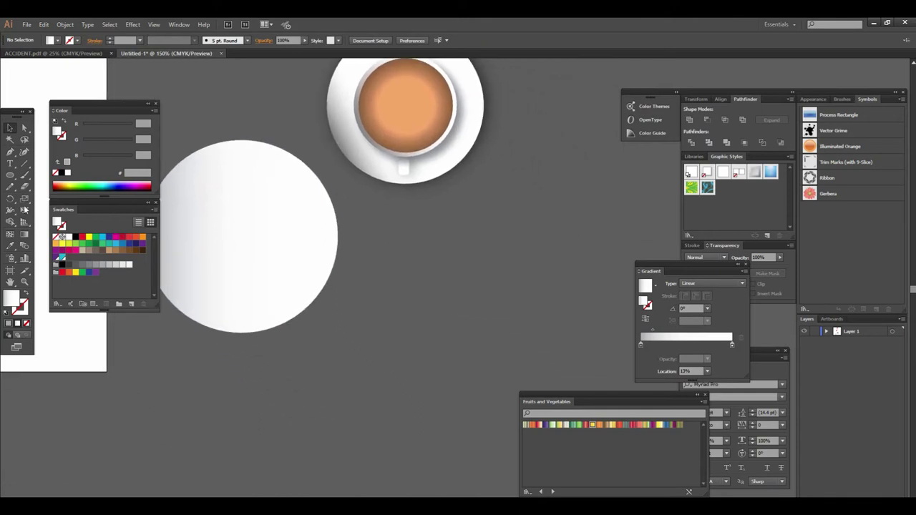
{"action": "left_click_drag", "start_coordinate": [292, 280], "coordinate": [301, 300]}
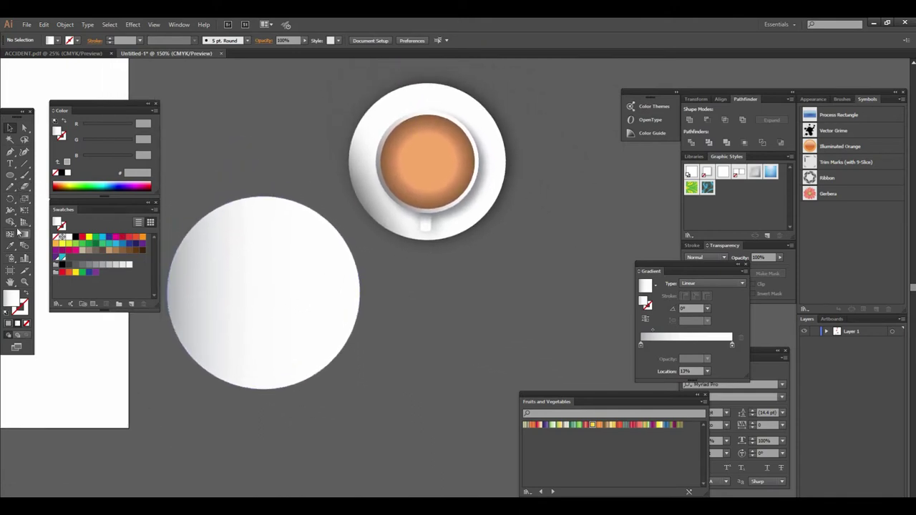
Step: Duplicate the saucer circle down and to the right
{"action": "left_click", "coordinate": [10, 175]}
{"action": "left_click", "coordinate": [10, 127]}
{"action": "mouse_move", "coordinate": [290, 296]}
{"action": "left_mouse_down"}
{"action": "mouse_move", "coordinate": [473, 364]}
{"action": "mouse_move", "coordinate": [265, 291]}
{"action": "mouse_move", "coordinate": [354, 313]}
{"action": "mouse_move", "coordinate": [416, 306]}
{"action": "left_mouse_up"}
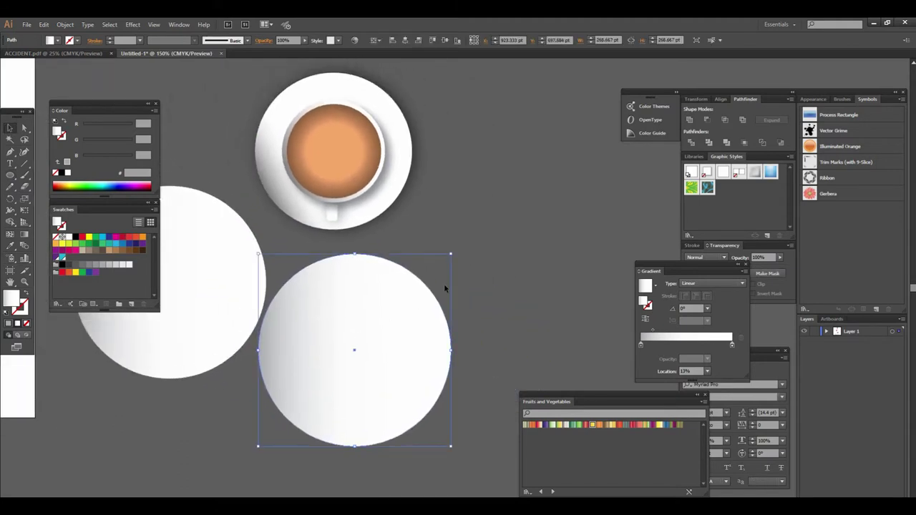
Step: Shrink the copied circle to about 135.68 pt and centre it on the saucer
{"action": "left_click_drag", "start_coordinate": [450, 255], "coordinate": [419, 286]}
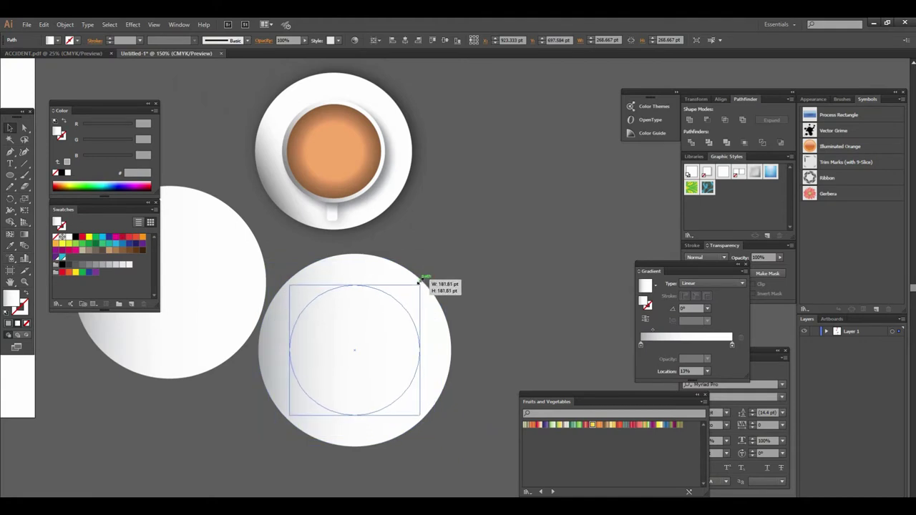
{"action": "mouse_move", "coordinate": [376, 347]}
{"action": "left_mouse_down"}
{"action": "mouse_move", "coordinate": [468, 327]}
{"action": "mouse_move", "coordinate": [486, 342]}
{"action": "mouse_move", "coordinate": [315, 305]}
{"action": "mouse_move", "coordinate": [292, 282]}
{"action": "left_mouse_up"}
{"action": "left_click_drag", "start_coordinate": [341, 346], "coordinate": [357, 352]}
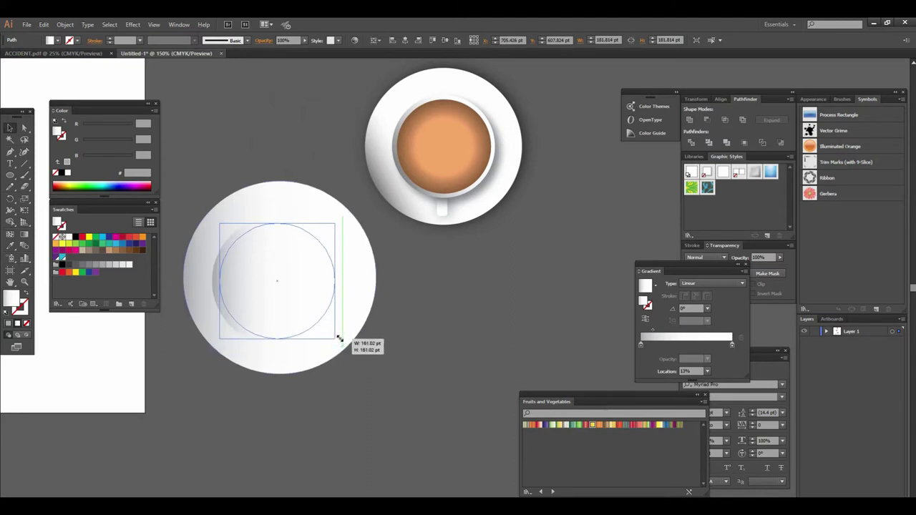
{"action": "left_click_drag", "start_coordinate": [357, 352], "coordinate": [333, 336]}
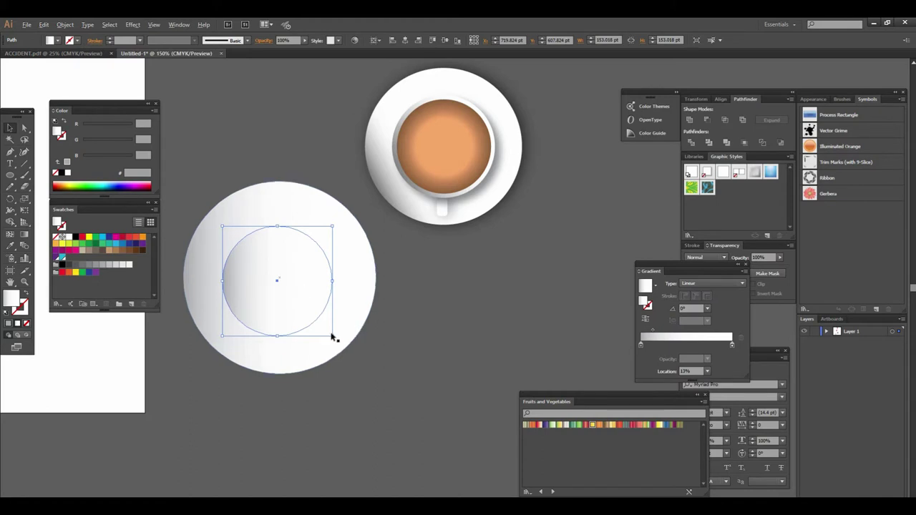
{"action": "left_click", "coordinate": [331, 340], "text": "shift"}
{"action": "left_click", "coordinate": [420, 355]}
{"action": "left_click", "coordinate": [313, 291]}
{"action": "mouse_move", "coordinate": [333, 338]}
{"action": "left_mouse_down"}
{"action": "mouse_move", "coordinate": [341, 342]}
{"action": "mouse_move", "coordinate": [327, 332]}
{"action": "left_mouse_up"}
Step: Zoom to 200% and move the inner circle's gradient midpoint to 26.15%
{"action": "key", "text": "ctrl+shift+b"}
{"action": "key", "text": "ctrl+plus"}
{"action": "left_click_drag", "start_coordinate": [450, 286], "coordinate": [495, 303]}
{"action": "key", "text": "ctrl+shift+b"}
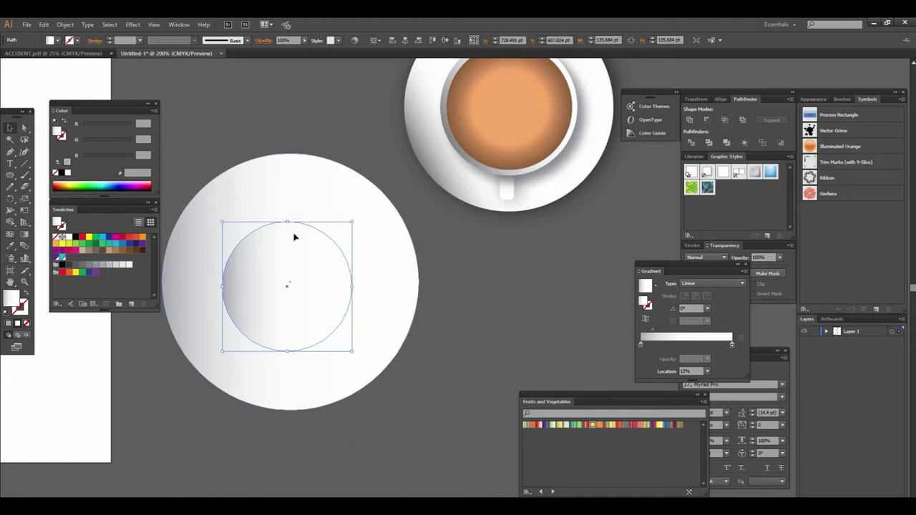
{"action": "key", "text": "ctrl+shift+b"}
{"action": "left_click_drag", "start_coordinate": [347, 307], "coordinate": [385, 298]}
{"action": "key", "text": "ctrl+shift+b"}
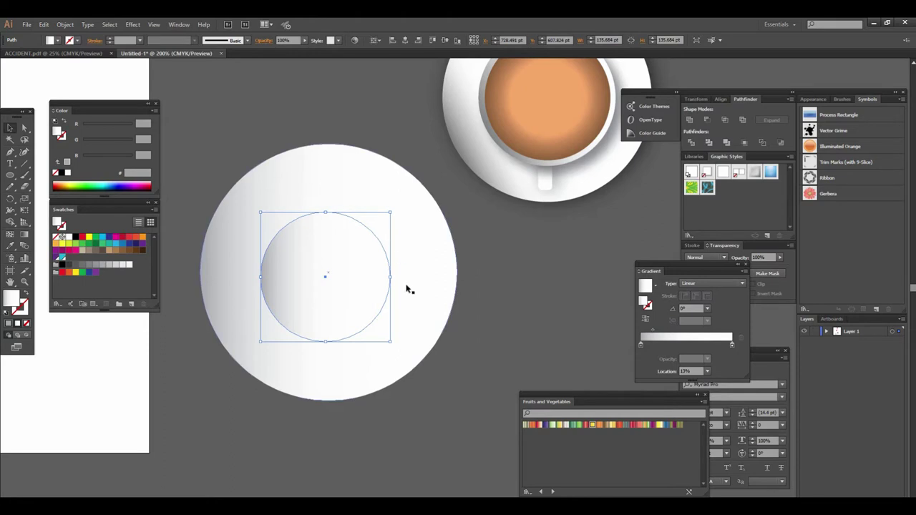
{"action": "left_click_drag", "start_coordinate": [407, 290], "coordinate": [391, 299]}
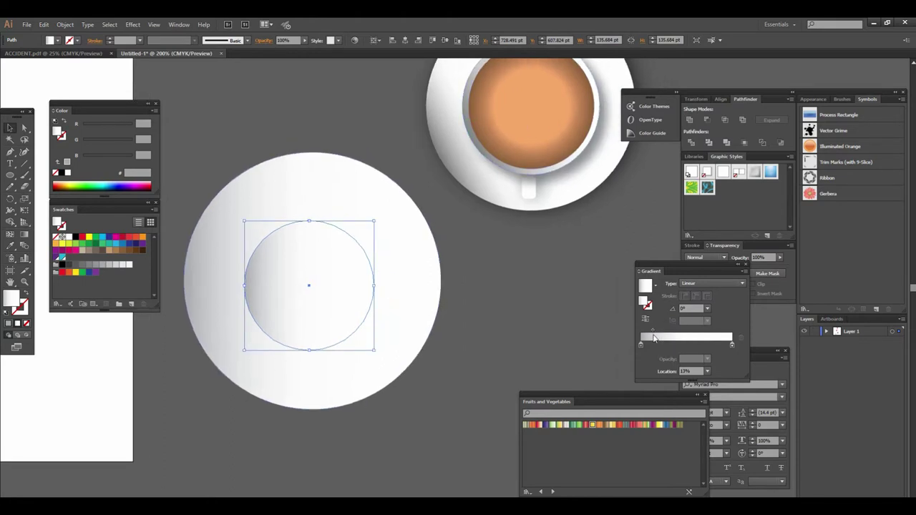
{"action": "left_click_drag", "start_coordinate": [653, 335], "coordinate": [666, 334]}
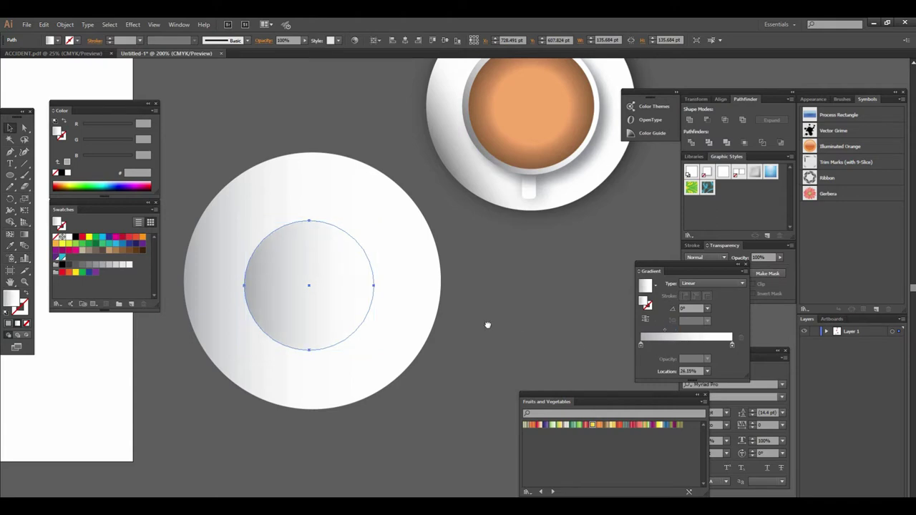
{"action": "left_click_drag", "start_coordinate": [487, 323], "coordinate": [476, 351]}
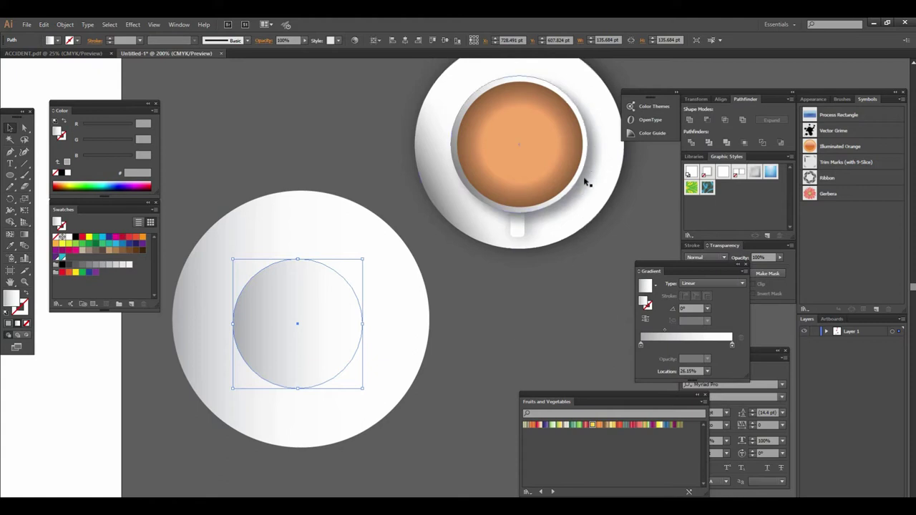
Step: Preview a Drop Shadow on the inner circle: Multiply, 55% opacity, 4 pt/1 pt offset
{"action": "left_click", "coordinate": [130, 26]}
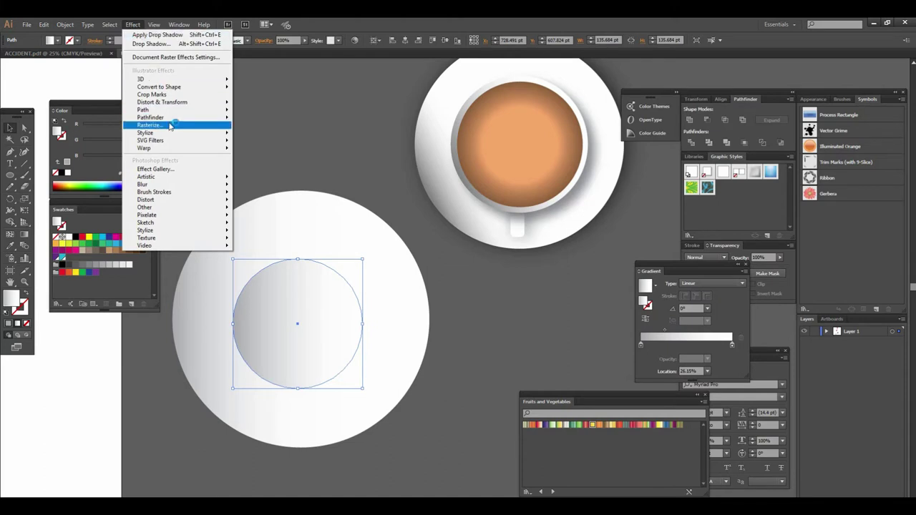
{"action": "mouse_move", "coordinate": [145, 133]}
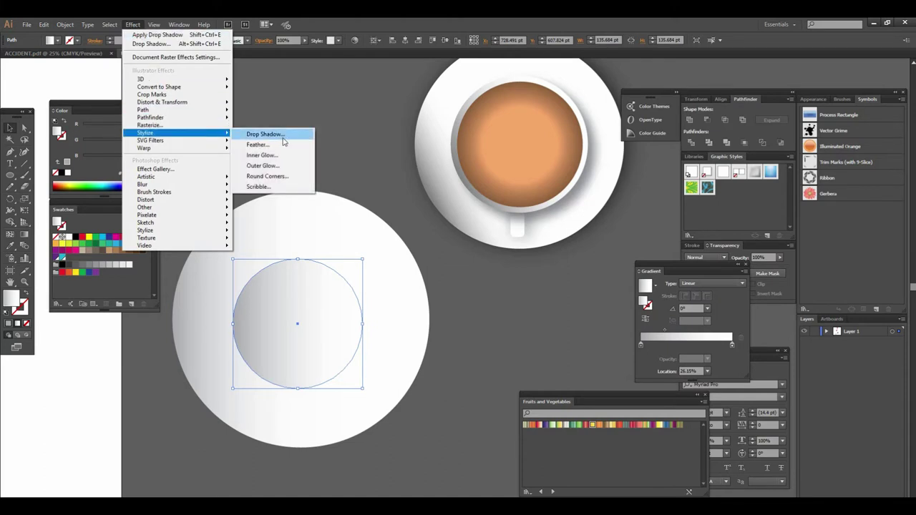
{"action": "left_click", "coordinate": [279, 134]}
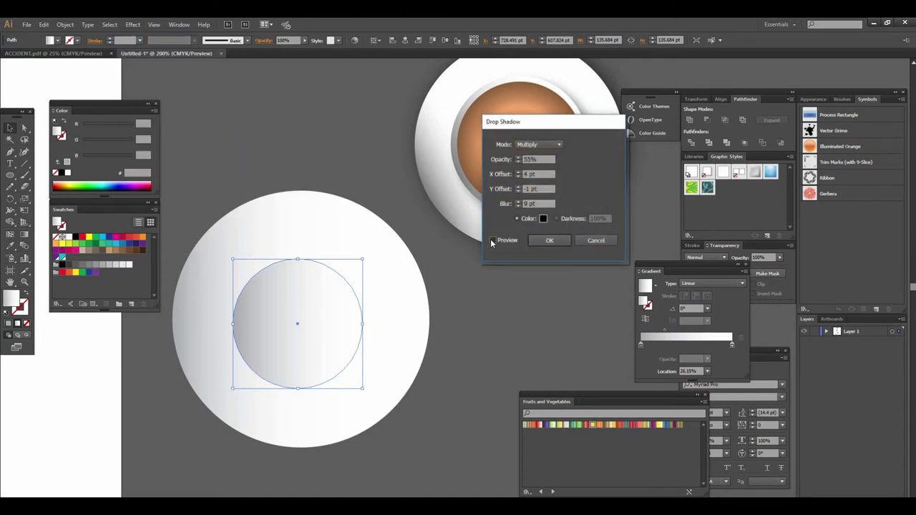
{"action": "left_click", "coordinate": [492, 241]}
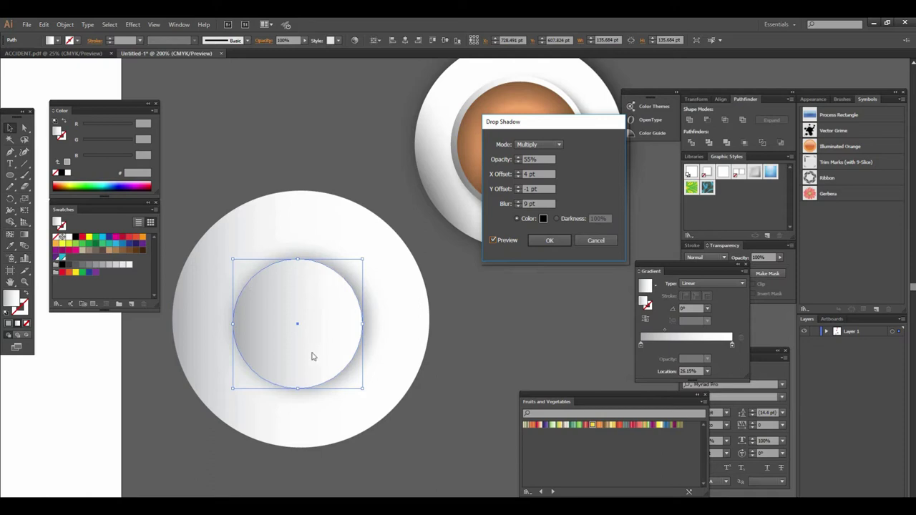
Step: Apply the drop shadow to the saucer's inner circle, then reframe the view on both cups
{"action": "left_click", "coordinate": [551, 241]}
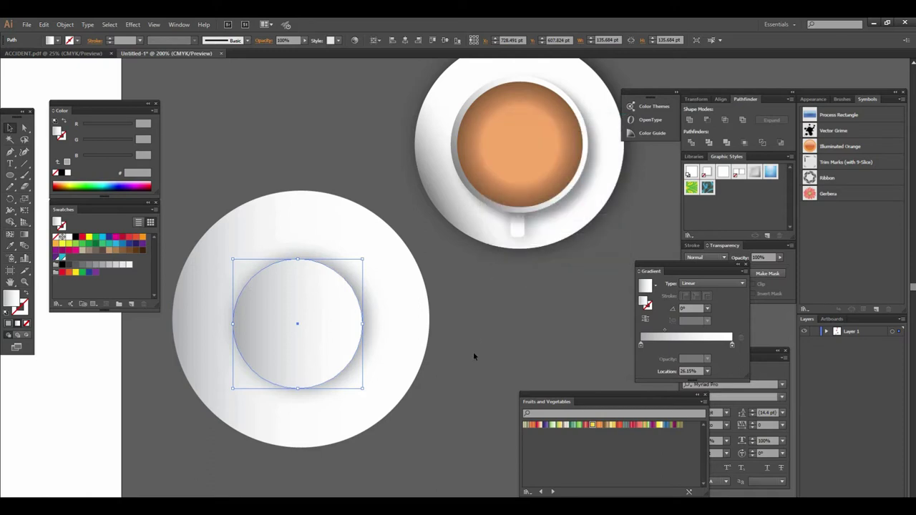
{"action": "left_click", "coordinate": [482, 351]}
{"action": "left_click", "coordinate": [479, 315], "text": "alt"}
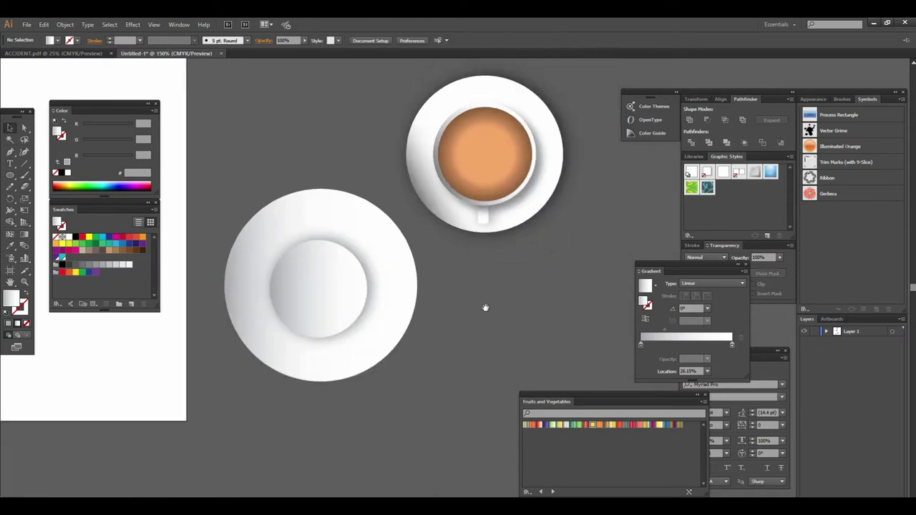
{"action": "left_click_drag", "start_coordinate": [485, 308], "coordinate": [448, 315]}
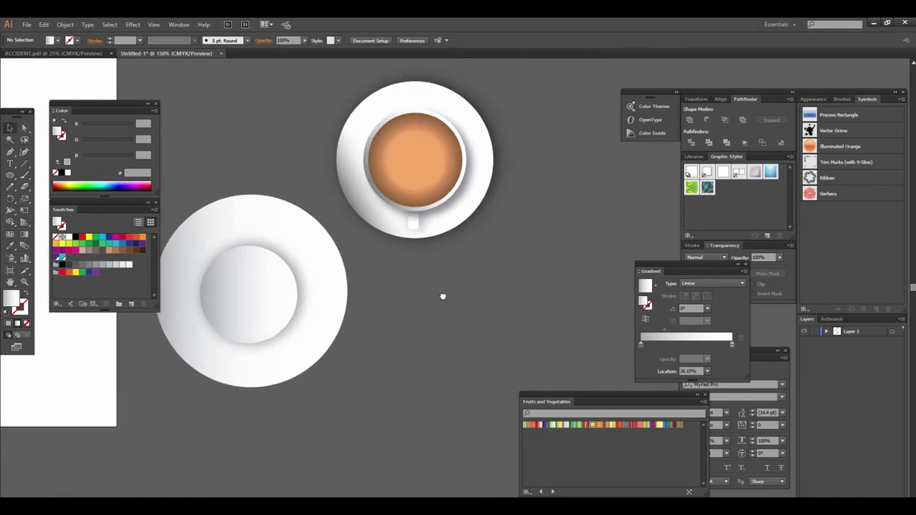
{"action": "left_click", "coordinate": [443, 296], "text": "ctrl"}
{"action": "left_click", "coordinate": [460, 306], "text": "alt"}
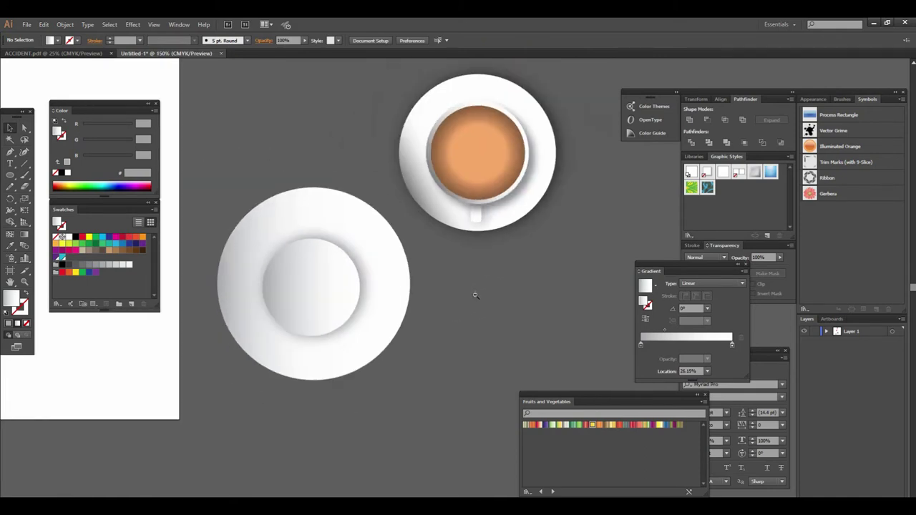
{"action": "left_click_drag", "start_coordinate": [480, 290], "coordinate": [394, 290]}
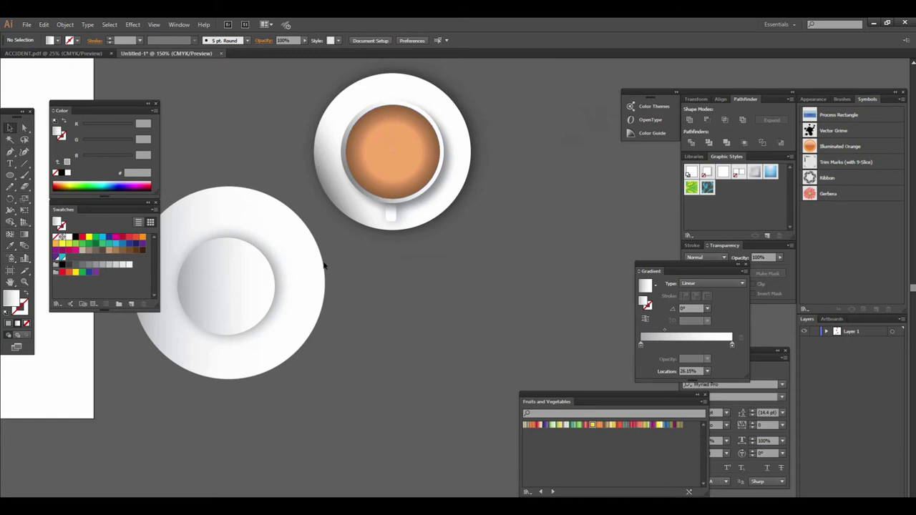
{"action": "left_click_drag", "start_coordinate": [235, 280], "coordinate": [435, 306]}
{"action": "key", "text": "ctrl+z"}
Step: Draw a new circle below the cup with the Ellipse tool
{"action": "key", "text": "l"}
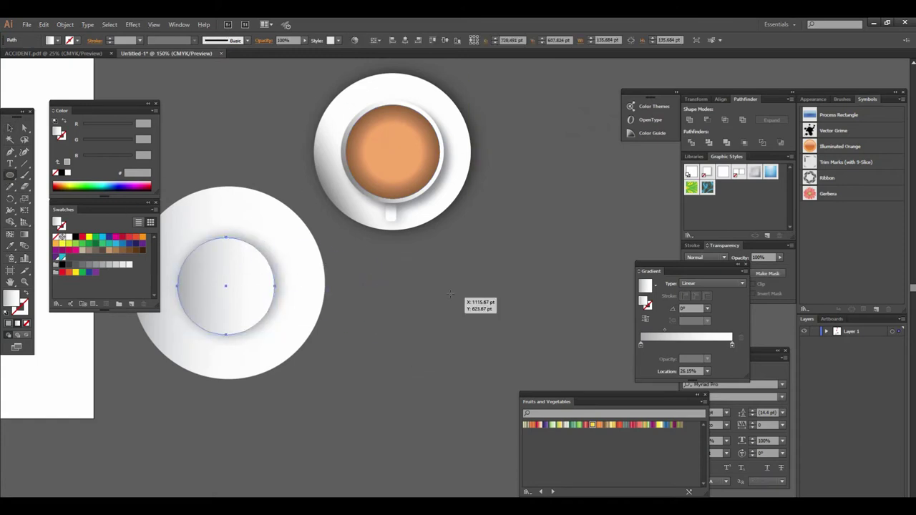
{"action": "mouse_move", "coordinate": [403, 268]}
{"action": "left_mouse_down"}
{"action": "mouse_move", "coordinate": [497, 347]}
{"action": "mouse_move", "coordinate": [487, 342]}
{"action": "left_mouse_up"}
{"action": "key", "text": "v"}
{"action": "mouse_move", "coordinate": [411, 317]}
{"action": "left_mouse_down"}
{"action": "mouse_move", "coordinate": [456, 327]}
{"action": "mouse_move", "coordinate": [423, 323]}
{"action": "left_mouse_up"}
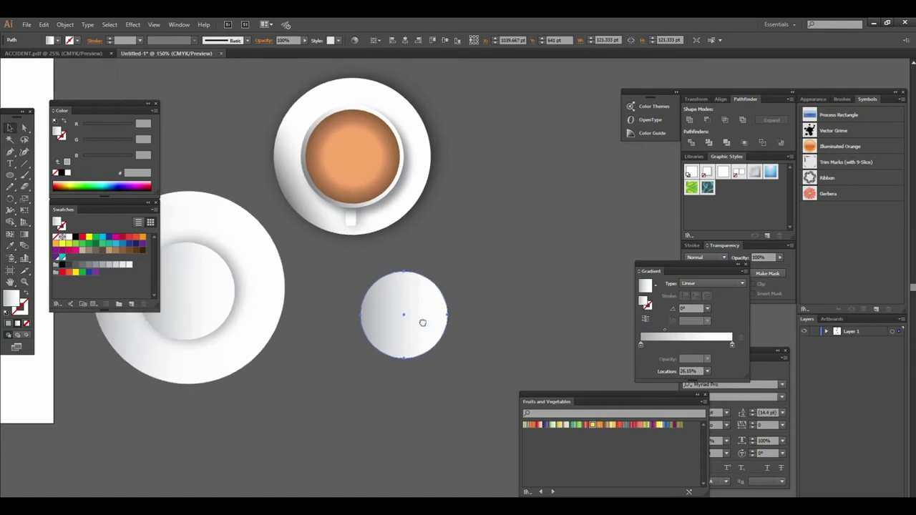
Step: Fill the circle with a linear gradient running from white to coffee brown
{"action": "left_click", "coordinate": [122, 251]}
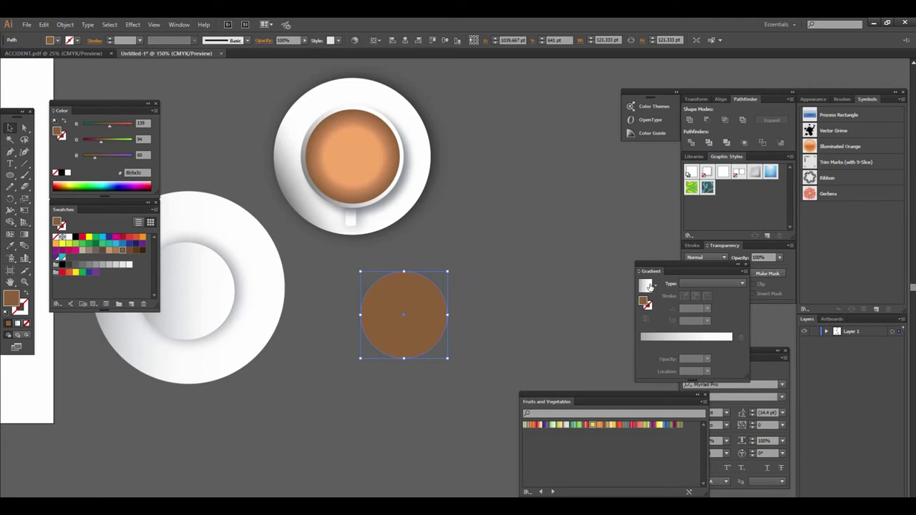
{"action": "left_click", "coordinate": [656, 287]}
{"action": "left_click", "coordinate": [605, 303]}
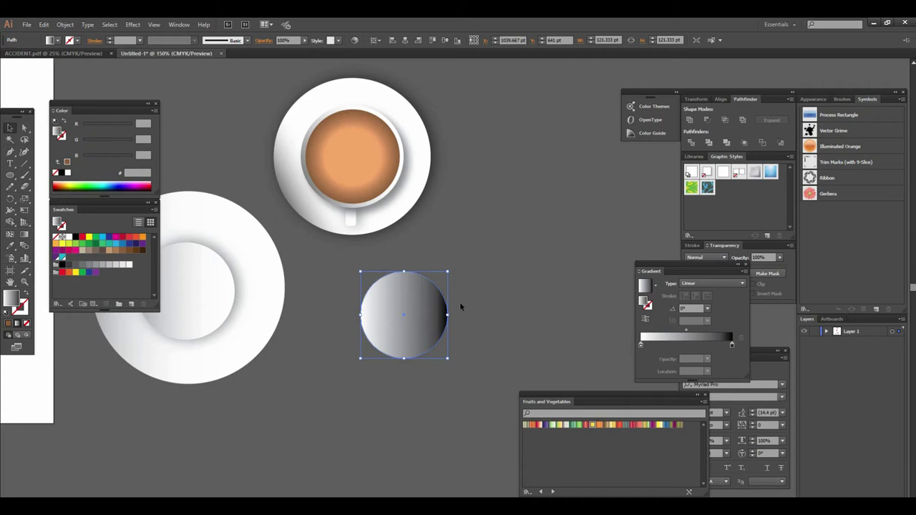
{"action": "double_click", "coordinate": [731, 345]}
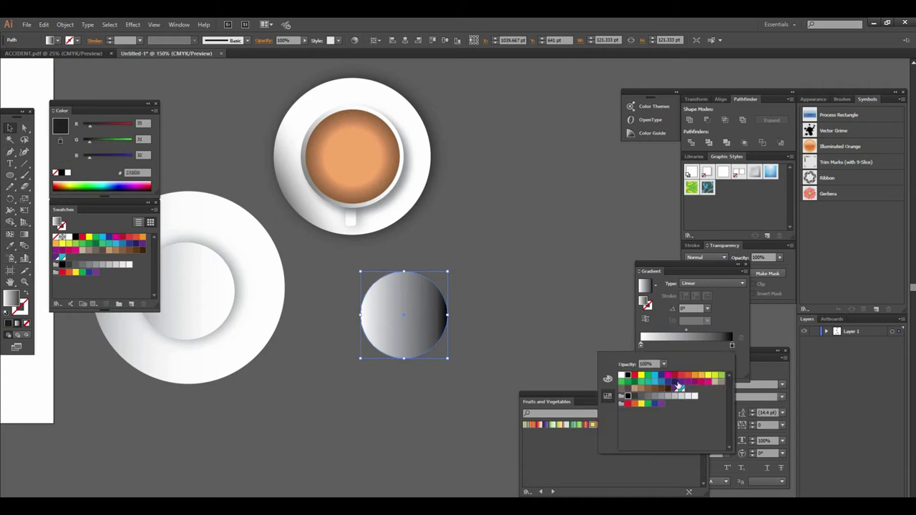
{"action": "left_click", "coordinate": [648, 390]}
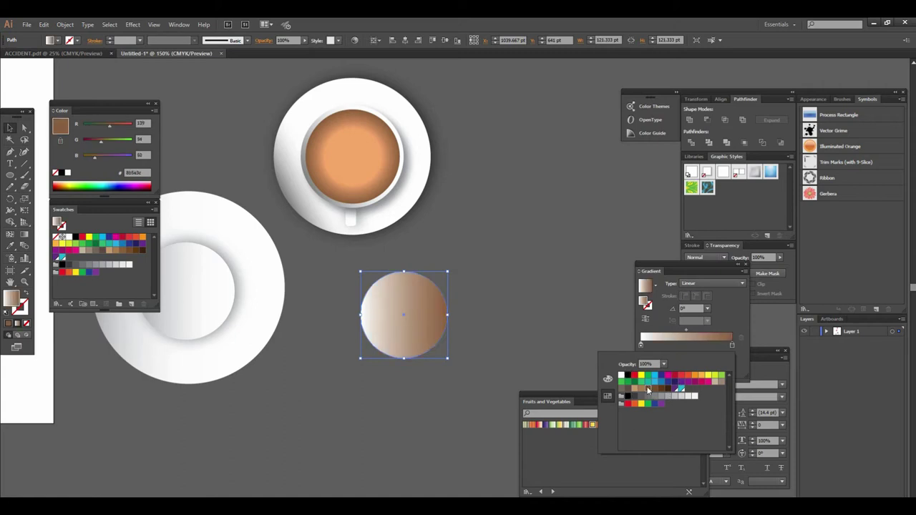
{"action": "left_click", "coordinate": [514, 287]}
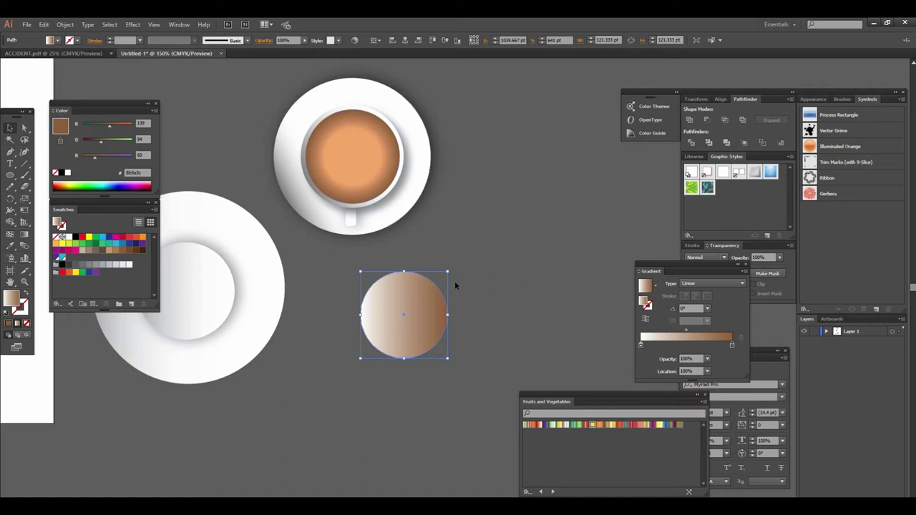
{"action": "left_click_drag", "start_coordinate": [419, 289], "coordinate": [486, 321]}
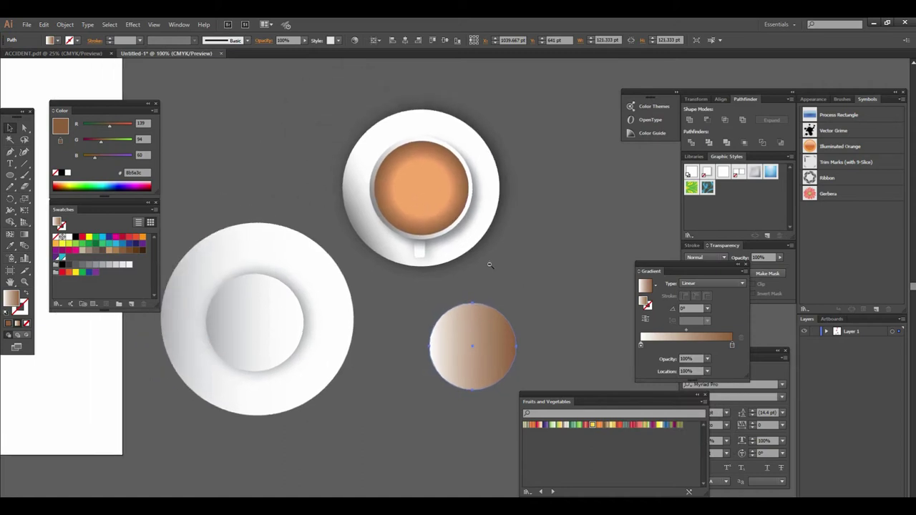
Step: Zoom to 200% on the new circle and change its gradient type to Radial
{"action": "left_click", "coordinate": [384, 332], "text": "alt"}
{"action": "mouse_move", "coordinate": [363, 161]}
{"action": "left_mouse_down"}
{"action": "mouse_move", "coordinate": [468, 209]}
{"action": "mouse_move", "coordinate": [390, 298]}
{"action": "left_mouse_up"}
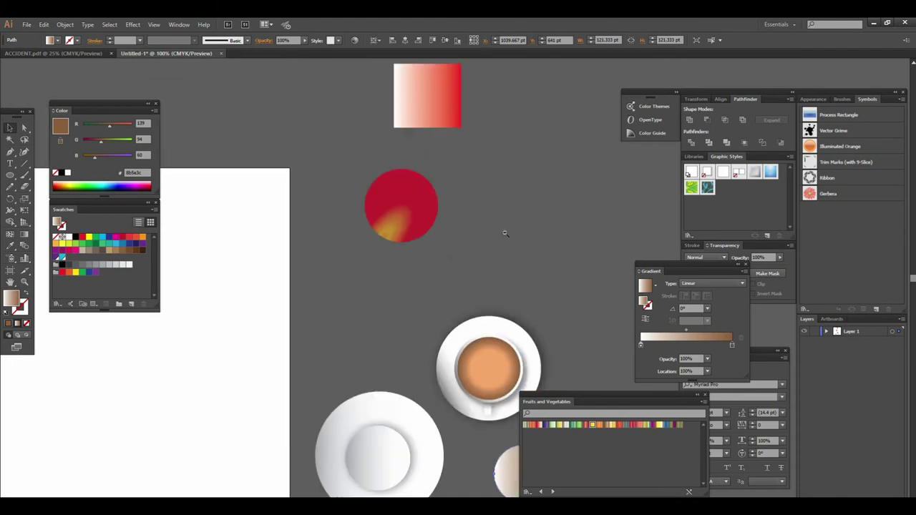
{"action": "key", "text": "ctrl+minus"}
{"action": "left_click_drag", "start_coordinate": [522, 250], "coordinate": [446, 258]}
{"action": "key", "text": "ctrl+plus"}
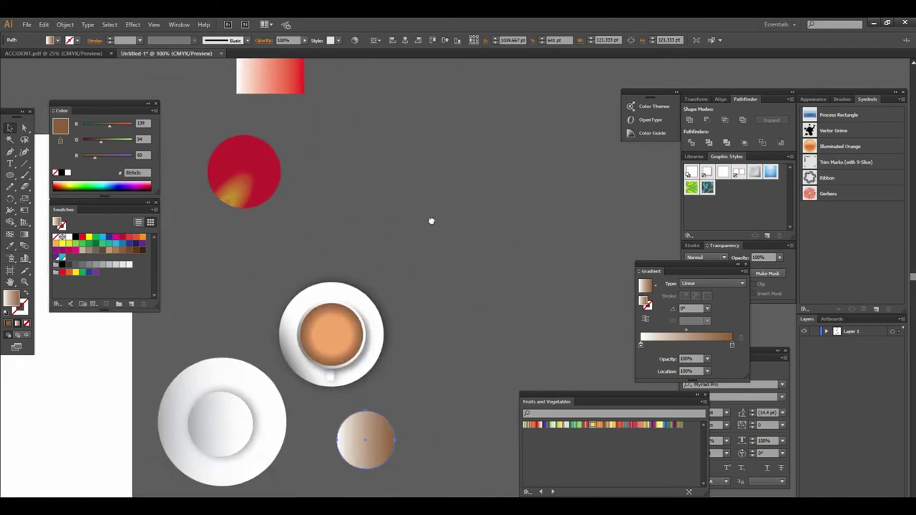
{"action": "scroll", "coordinate": [417, 303], "scroll_direction": "down", "scroll_amount": 2}
{"action": "key", "text": "ctrl+plus"}
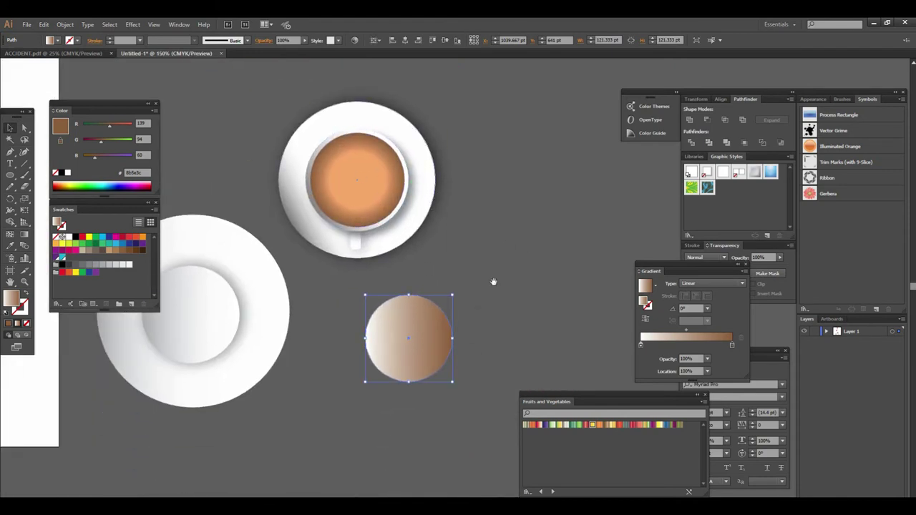
{"action": "key", "text": "ctrl+plus"}
{"action": "scroll", "coordinate": [448, 322], "scroll_direction": "down", "scroll_amount": 1}
{"action": "left_click_drag", "start_coordinate": [386, 154], "coordinate": [413, 209]}
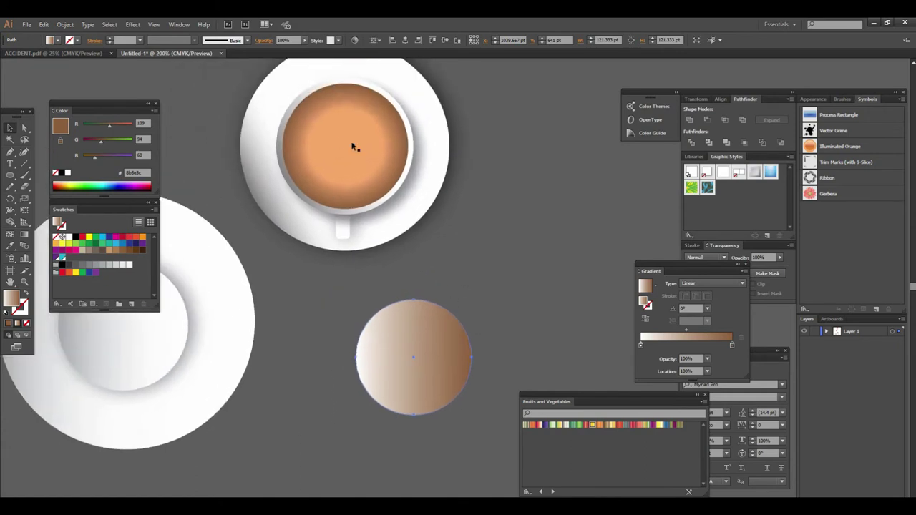
{"action": "left_click", "coordinate": [730, 283]}
{"action": "left_click", "coordinate": [706, 307]}
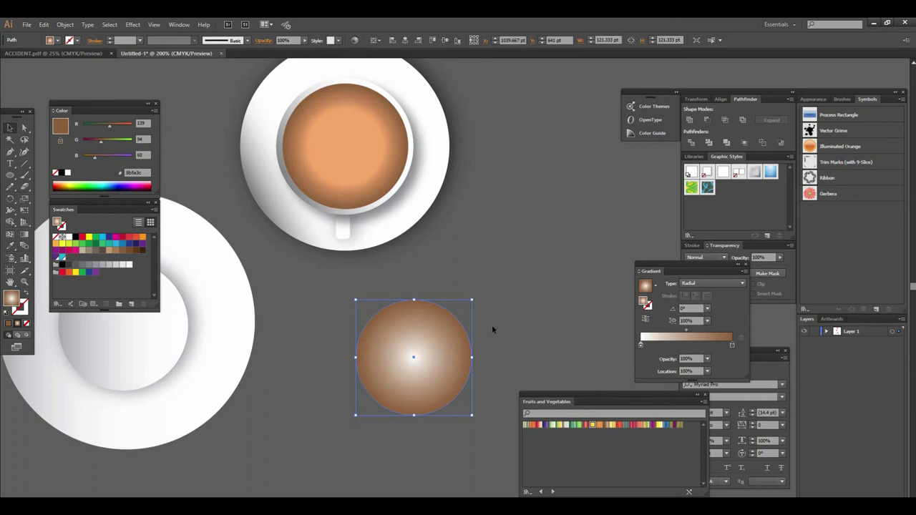
Step: Make the gradient's centre stop brown, then raise its HSB brightness to a light peach
{"action": "double_click", "coordinate": [641, 346]}
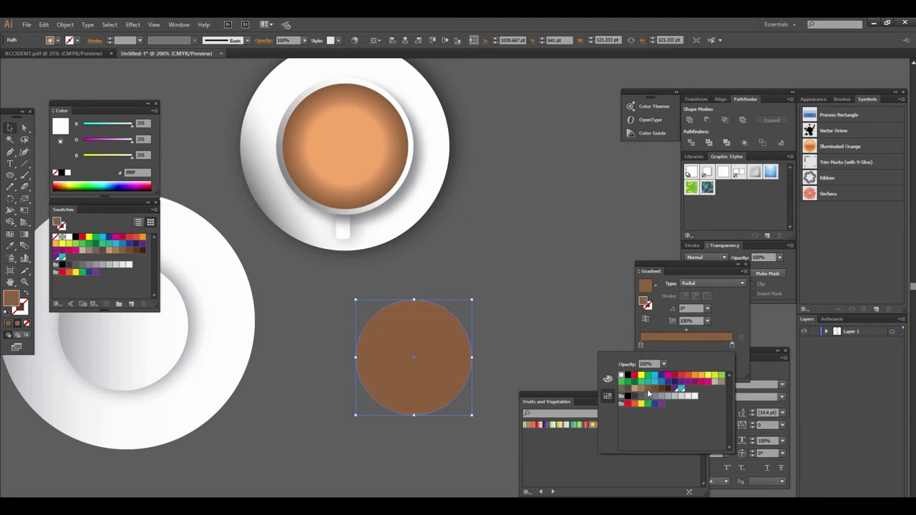
{"action": "left_click", "coordinate": [647, 391]}
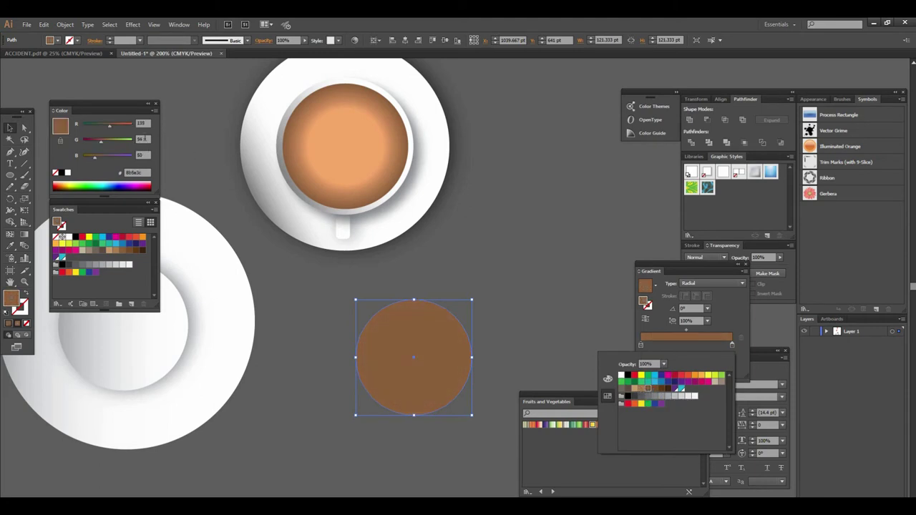
{"action": "left_click", "coordinate": [156, 115]}
{"action": "left_click", "coordinate": [155, 113]}
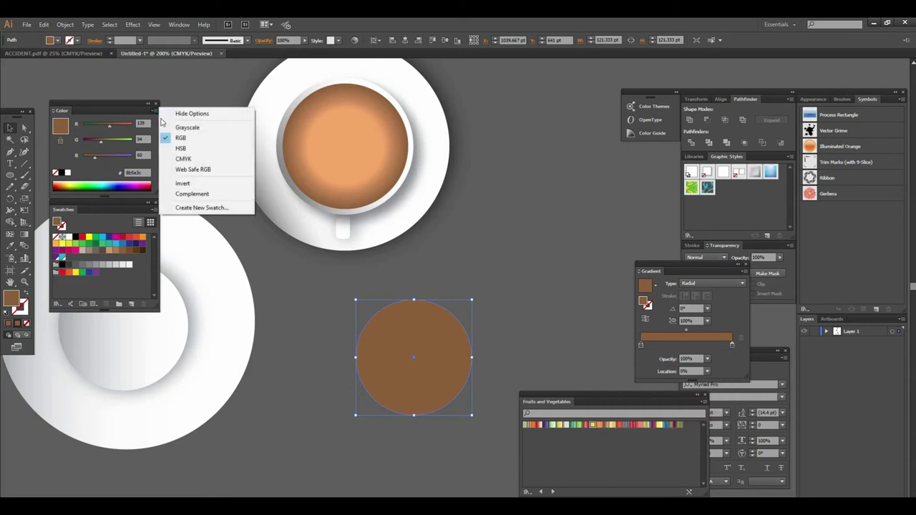
{"action": "left_click", "coordinate": [181, 149]}
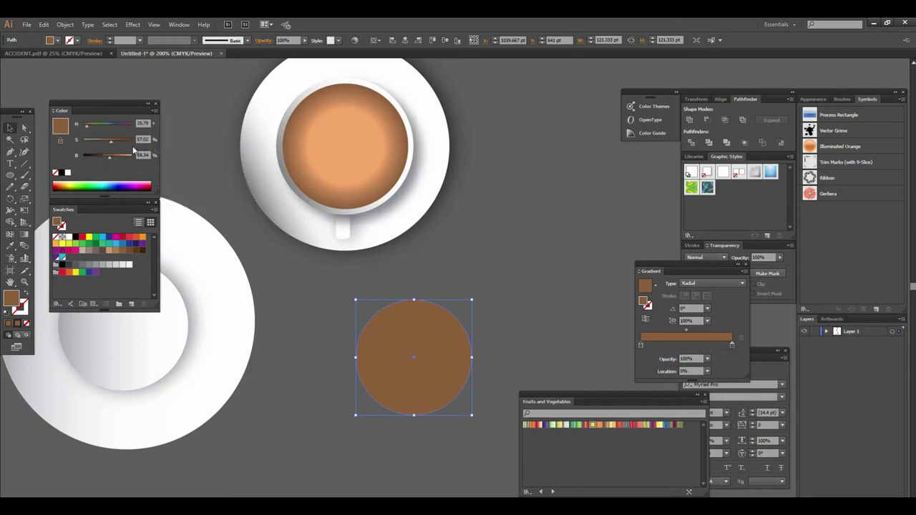
{"action": "left_click_drag", "start_coordinate": [111, 155], "coordinate": [131, 157]}
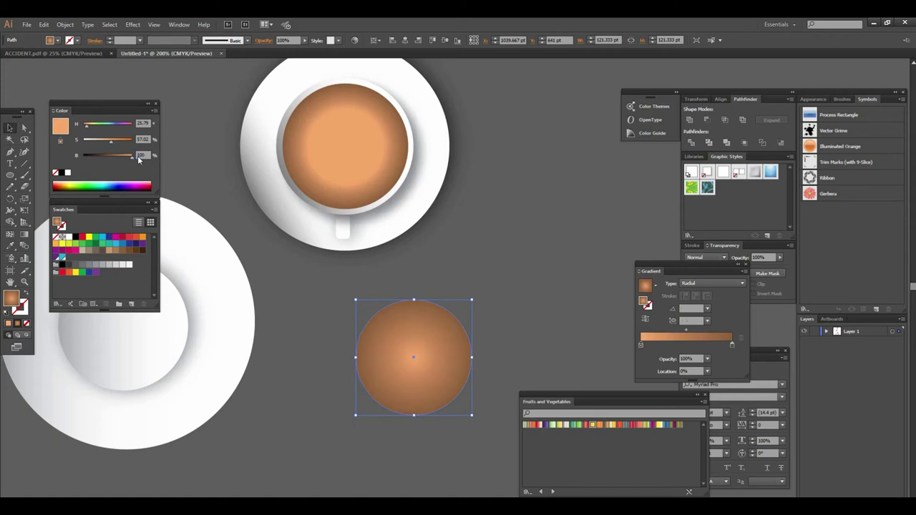
{"action": "left_click", "coordinate": [501, 343]}
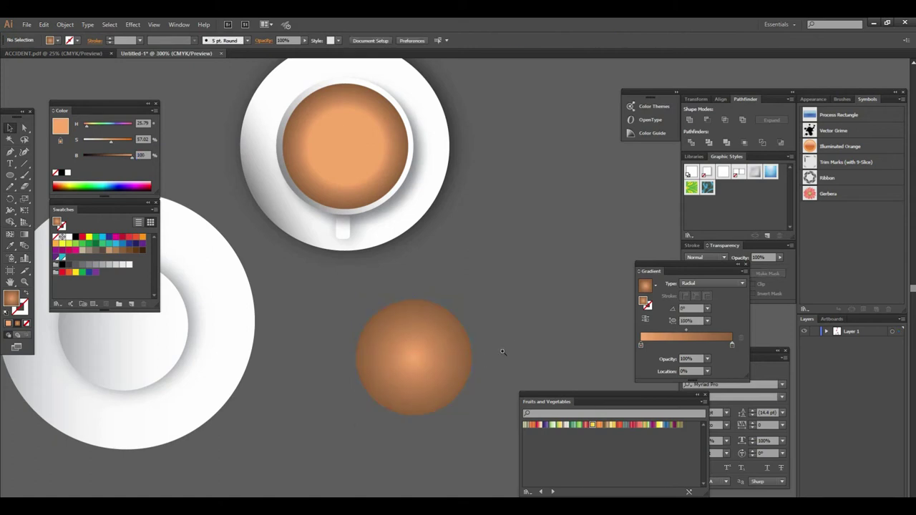
{"action": "key", "text": "ctrl+equal"}
{"action": "mouse_move", "coordinate": [372, 208]}
{"action": "left_mouse_down"}
{"action": "mouse_move", "coordinate": [472, 277]}
{"action": "mouse_move", "coordinate": [466, 353]}
{"action": "mouse_move", "coordinate": [421, 286]}
{"action": "left_mouse_up"}
{"action": "key", "text": "ctrl+minus"}
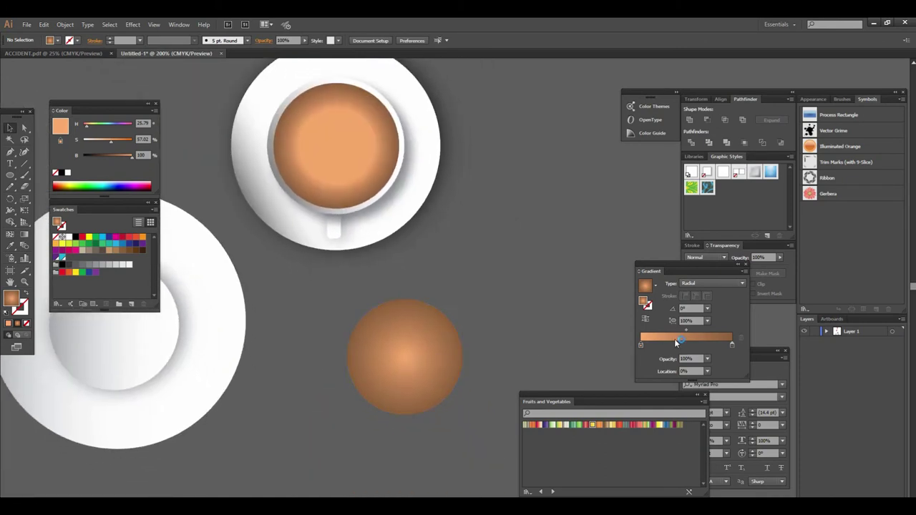
Step: Move the radial gradient's midpoint to a Location of 62.31%
{"action": "left_click", "coordinate": [687, 329]}
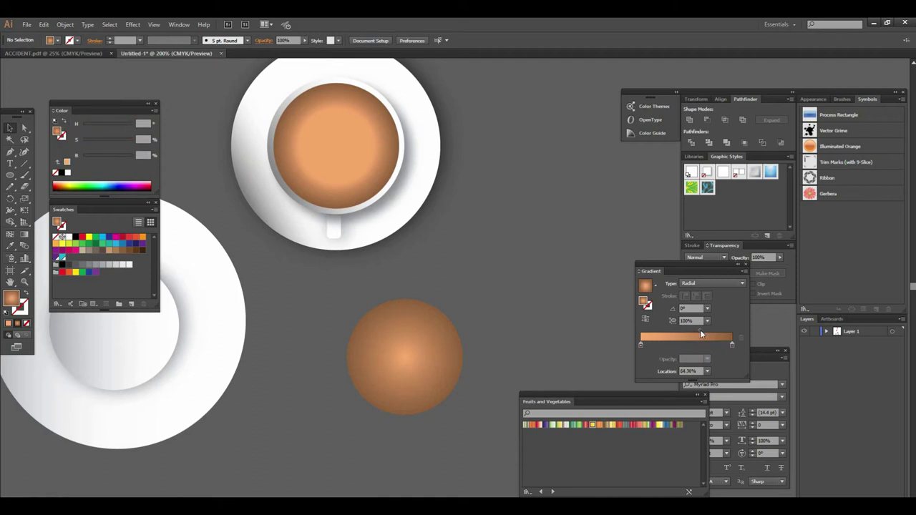
{"action": "left_click", "coordinate": [419, 349]}
{"action": "left_click_drag", "start_coordinate": [688, 329], "coordinate": [690, 329]}
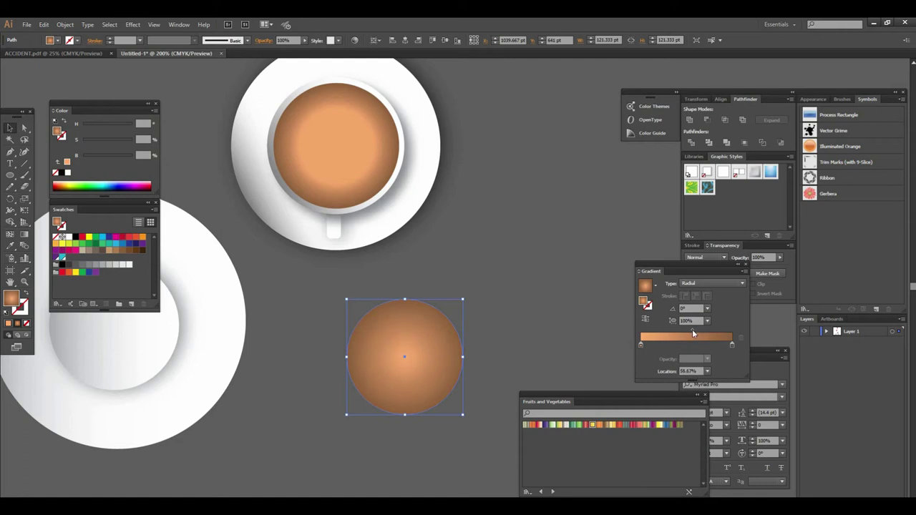
{"action": "left_click_drag", "start_coordinate": [695, 333], "coordinate": [698, 334]}
{"action": "left_click", "coordinate": [507, 335]}
Step: Reframe the view and reselect the loose orange circle below the cups
{"action": "scroll", "coordinate": [537, 304], "scroll_direction": "up", "scroll_amount": 2}
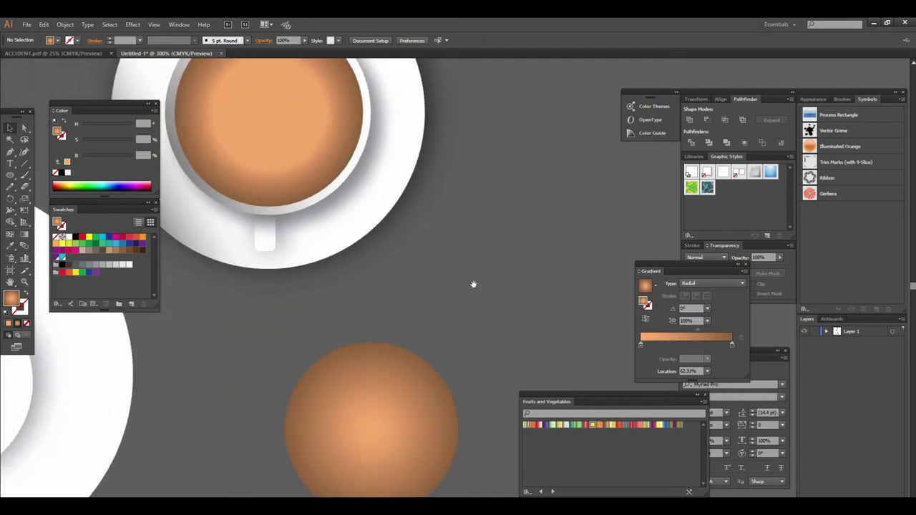
{"action": "left_click_drag", "start_coordinate": [405, 260], "coordinate": [403, 307]}
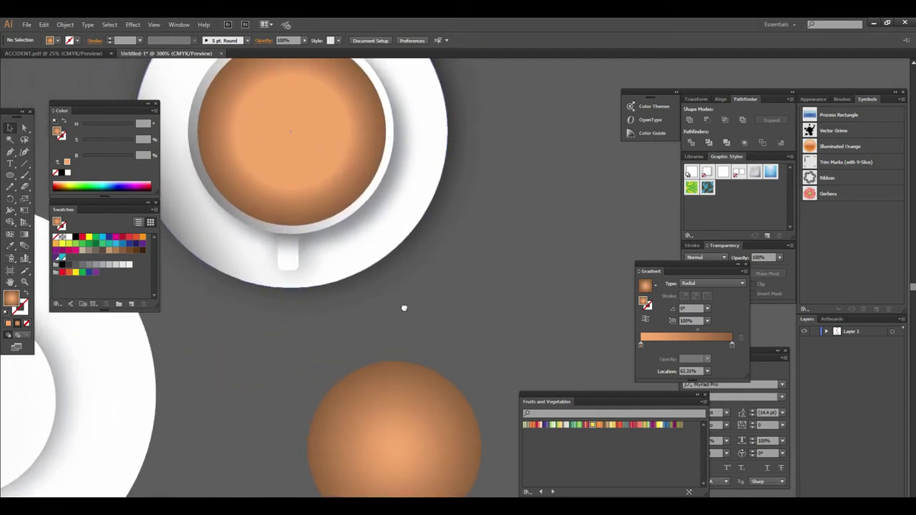
{"action": "left_click", "coordinate": [326, 162]}
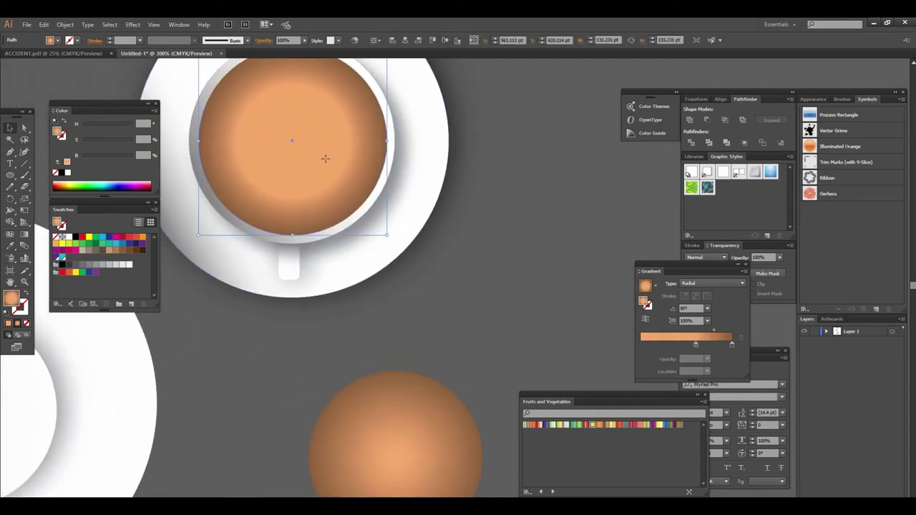
{"action": "scroll", "coordinate": [500, 373], "scroll_direction": "down", "scroll_amount": 1}
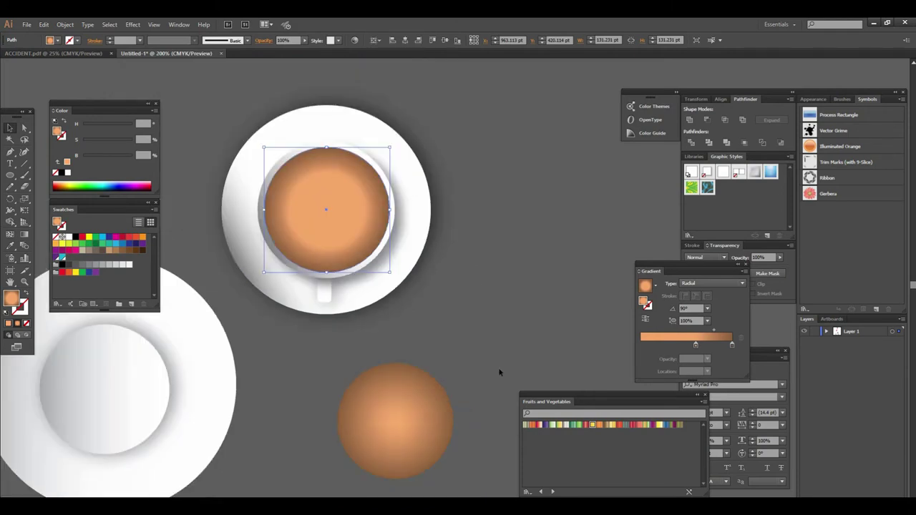
{"action": "scroll", "coordinate": [427, 398], "scroll_direction": "left", "scroll_amount": 1}
{"action": "left_click", "coordinate": [432, 378]}
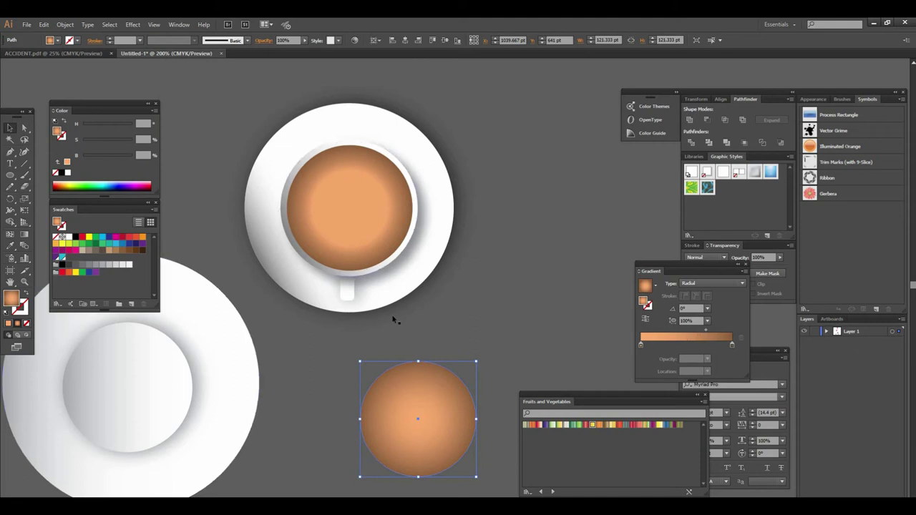
{"action": "left_click", "coordinate": [690, 309]}
Step: Set the gradient angle to 90° and drag its stops to darken the circle's edges
{"action": "type", "text": "90"}
{"action": "key", "text": "Return"}
{"action": "left_click", "coordinate": [25, 234]}
{"action": "mouse_move", "coordinate": [418, 390]}
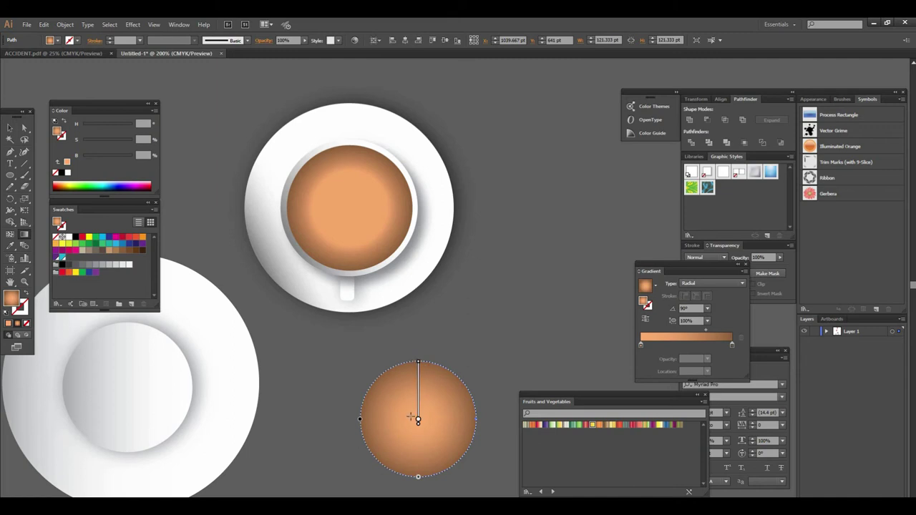
{"action": "left_click_drag", "start_coordinate": [415, 370], "coordinate": [415, 385]}
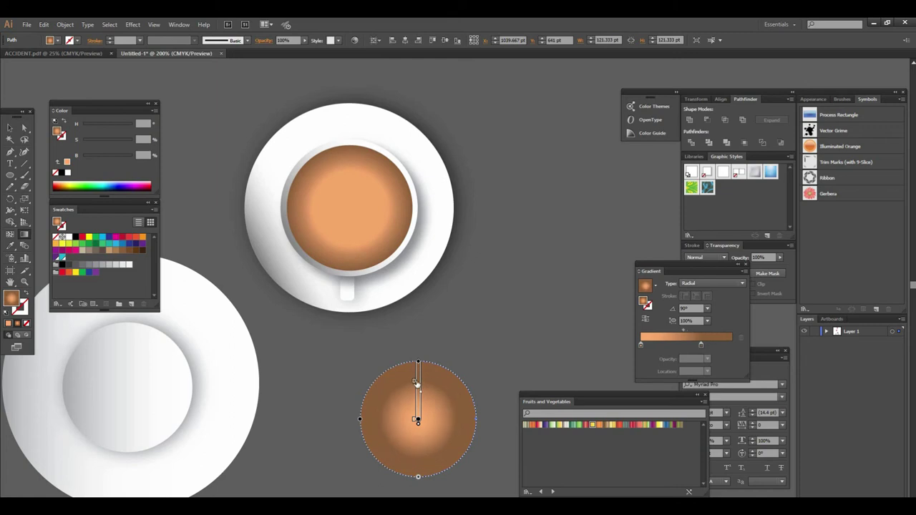
Step: Move the brown circle into the centre of the empty saucer
{"action": "key", "text": "v"}
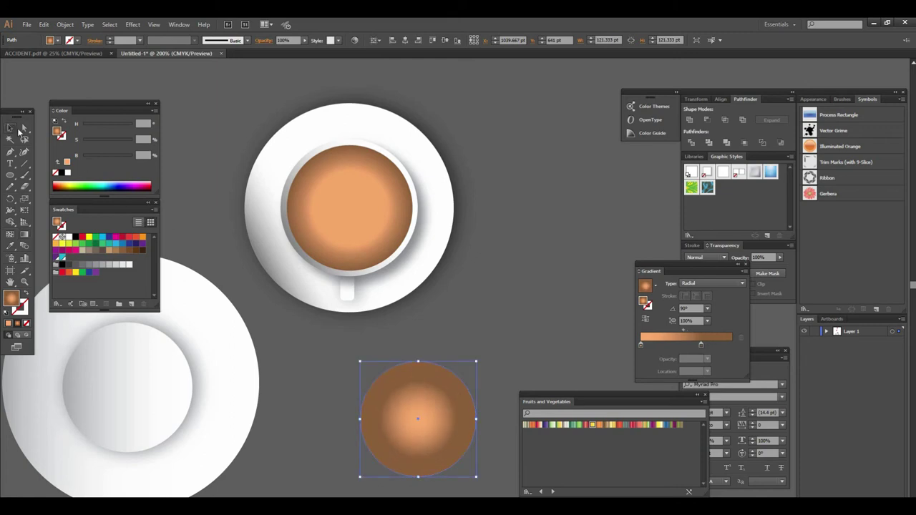
{"action": "left_click", "coordinate": [465, 337]}
{"action": "key", "text": "ctrl+minus"}
{"action": "key", "text": "ctrl+minus"}
{"action": "mouse_move", "coordinate": [401, 293]}
{"action": "left_mouse_down"}
{"action": "mouse_move", "coordinate": [470, 339]}
{"action": "mouse_move", "coordinate": [353, 332]}
{"action": "left_mouse_up"}
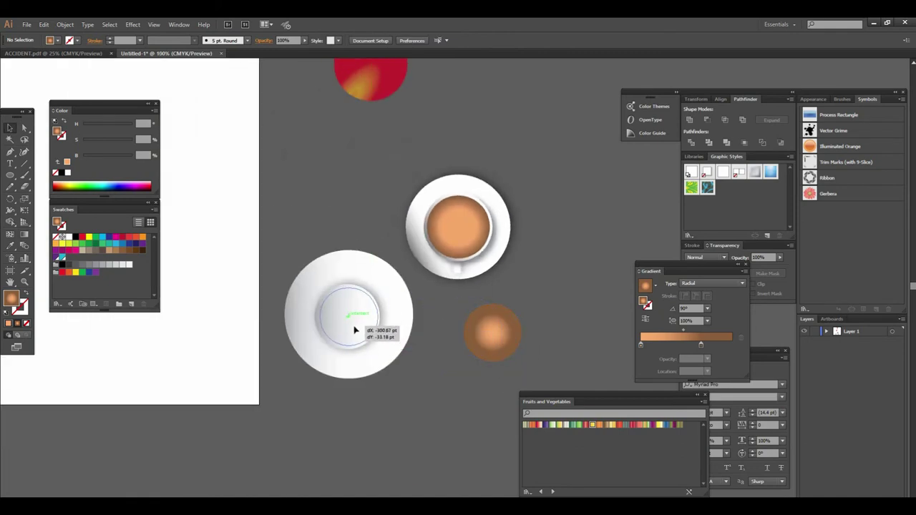
{"action": "left_click_drag", "start_coordinate": [353, 332], "coordinate": [354, 329]}
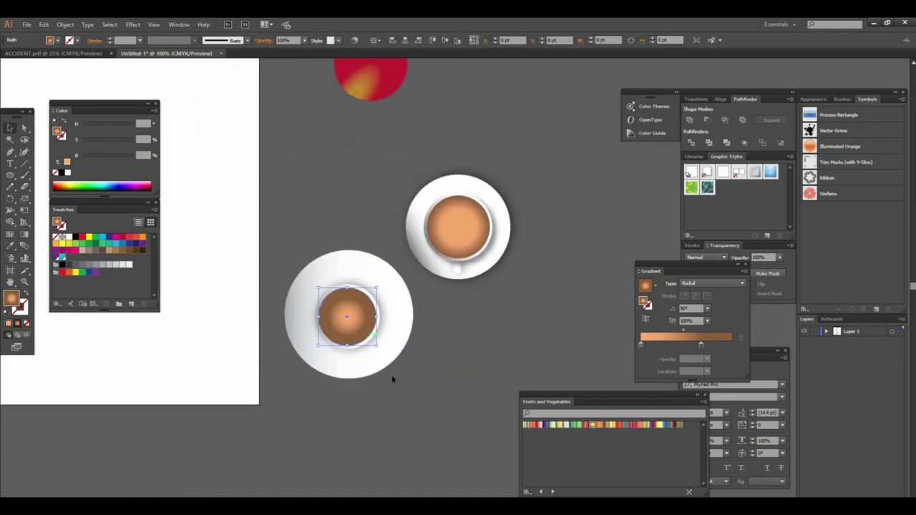
{"action": "left_click", "coordinate": [397, 320]}
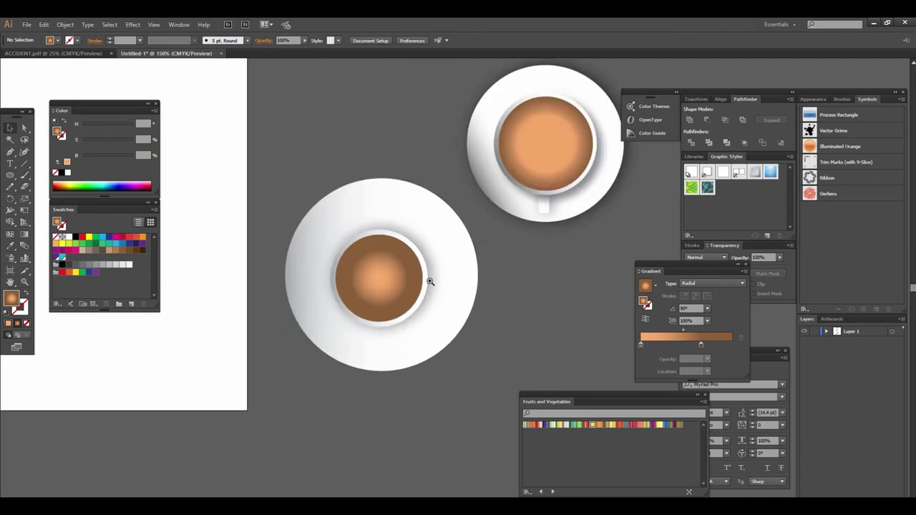
{"action": "left_click", "coordinate": [429, 282]}
{"action": "left_click_drag", "start_coordinate": [429, 282], "coordinate": [373, 334]}
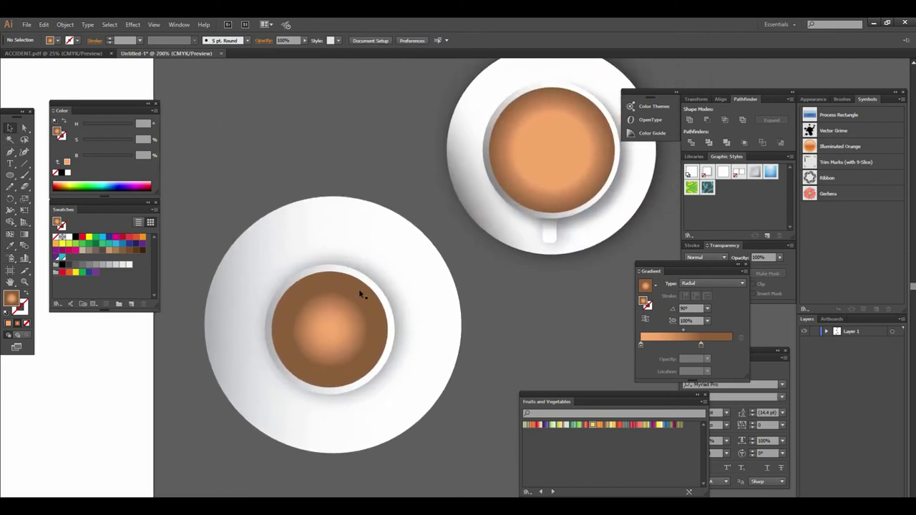
Step: Widen the coffee's light peach centre by adjusting its gradient directly on the circle
{"action": "left_click", "coordinate": [357, 312]}
{"action": "key", "text": "ctrl+plus"}
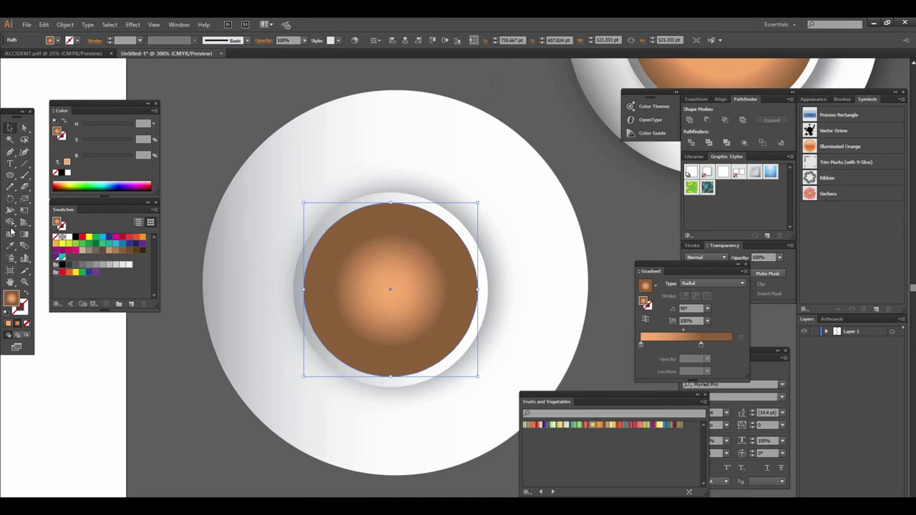
{"action": "left_click", "coordinate": [24, 234]}
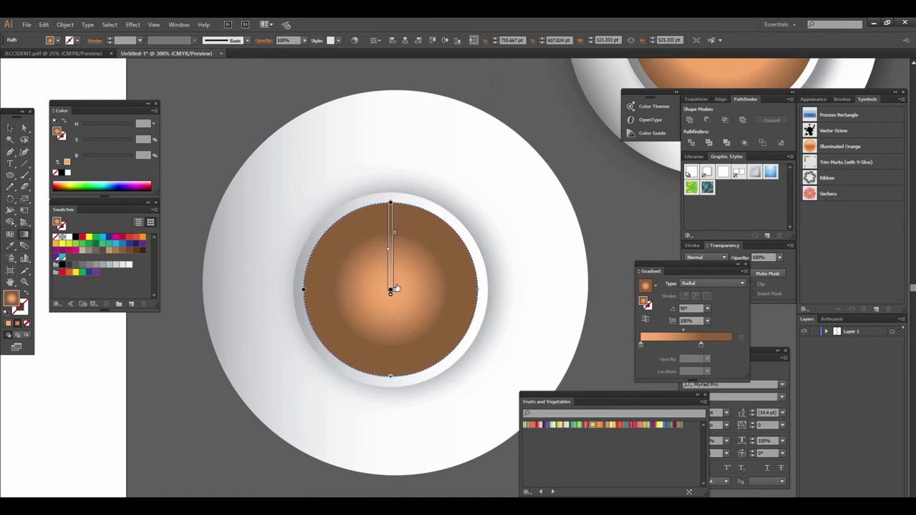
{"action": "left_click_drag", "start_coordinate": [394, 288], "coordinate": [401, 258]}
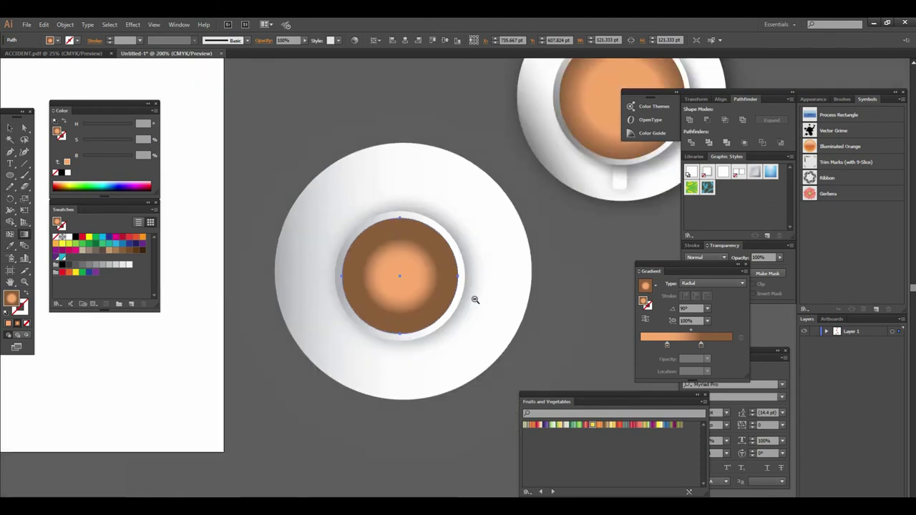
{"action": "key", "text": "ctrl+minus"}
{"action": "key", "text": "ctrl+minus"}
{"action": "left_click", "coordinate": [9, 128]}
{"action": "left_click", "coordinate": [448, 422]}
{"action": "scroll", "coordinate": [437, 401], "scroll_direction": "up", "scroll_amount": 2}
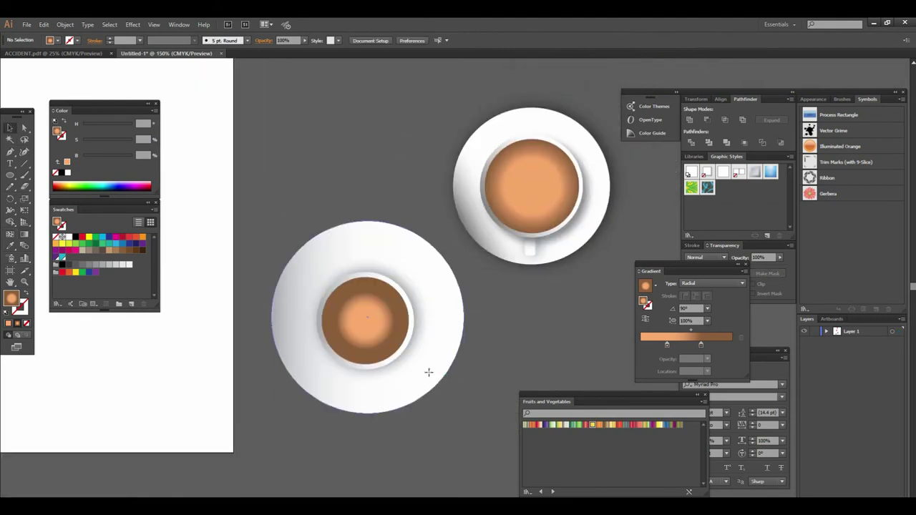
{"action": "left_click", "coordinate": [428, 372]}
Step: Shrink the second saucer around its centre with a Shift+Alt corner drag
{"action": "left_click_drag", "start_coordinate": [465, 415], "coordinate": [434, 425]}
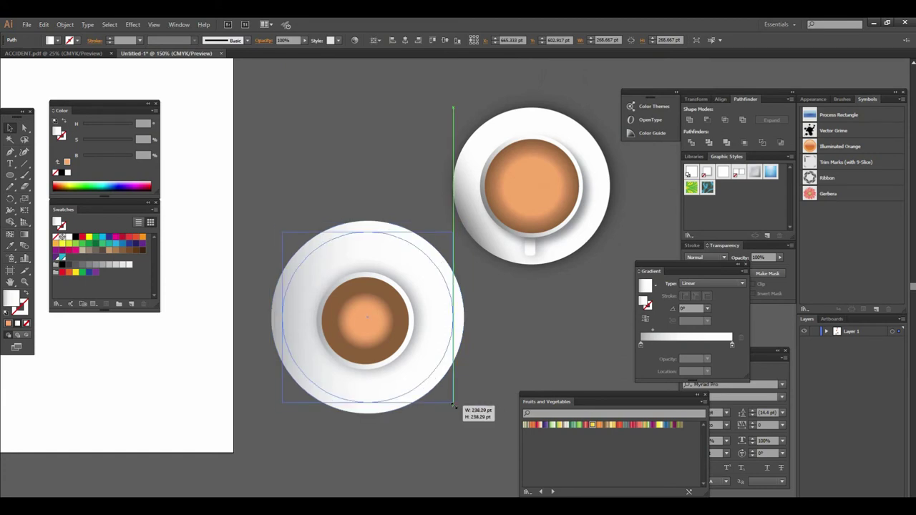
{"action": "left_click", "coordinate": [433, 421]}
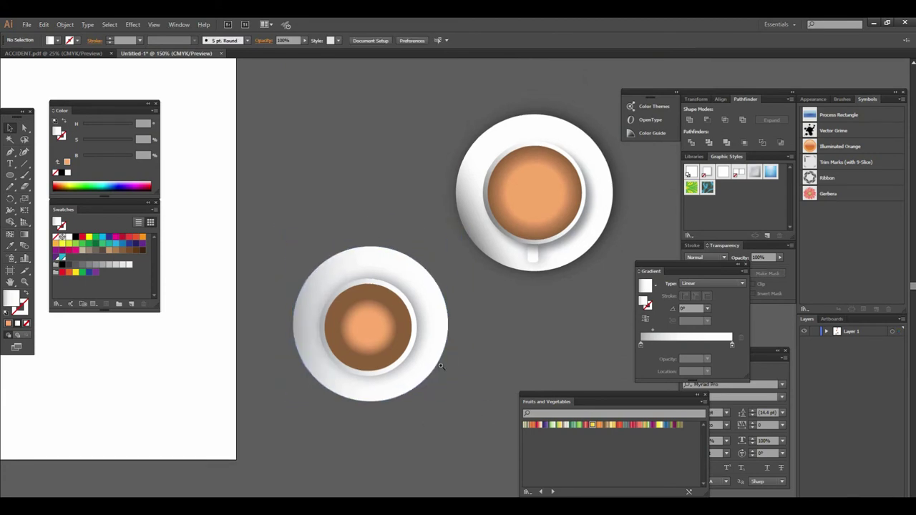
{"action": "key", "text": "ctrl+plus"}
{"action": "left_click_drag", "start_coordinate": [431, 293], "coordinate": [397, 368]}
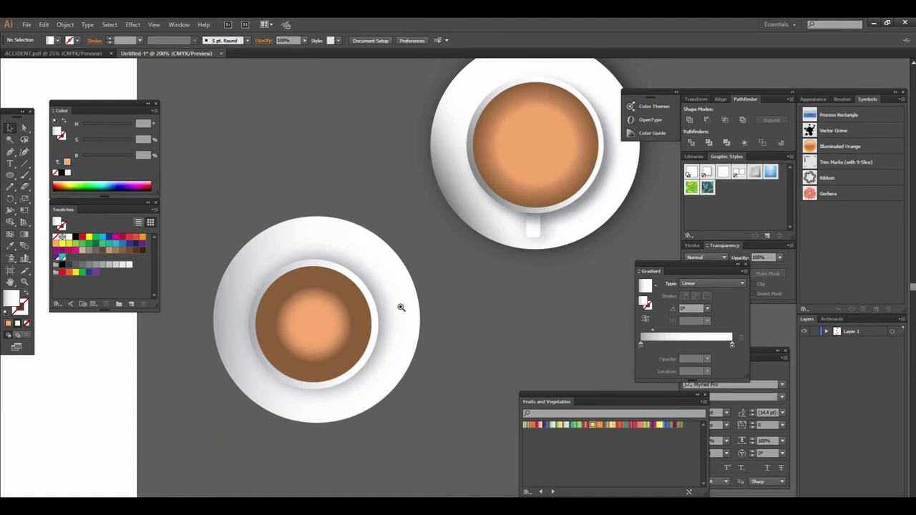
{"action": "left_click", "coordinate": [398, 309]}
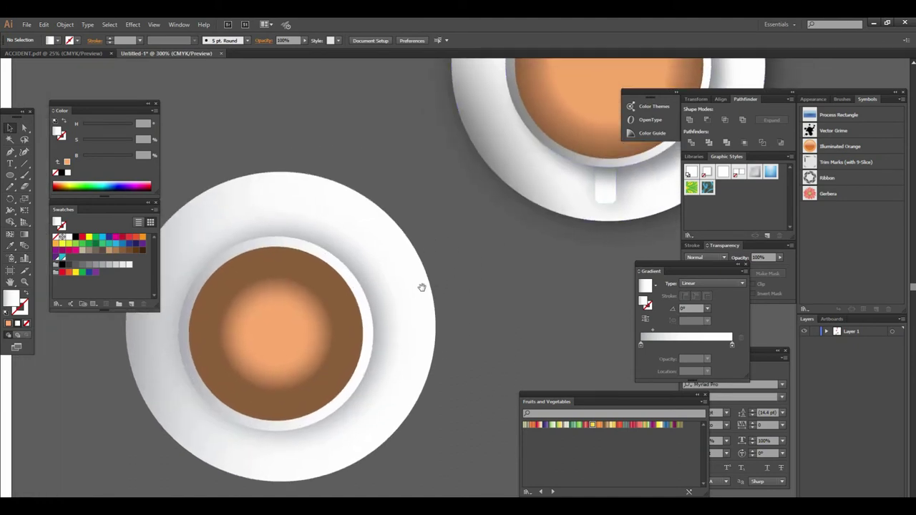
{"action": "left_click_drag", "start_coordinate": [418, 293], "coordinate": [498, 278]}
Step: Center the saucer and cup rim on each other horizontally and vertically
{"action": "left_click_drag", "start_coordinate": [491, 453], "coordinate": [328, 127]}
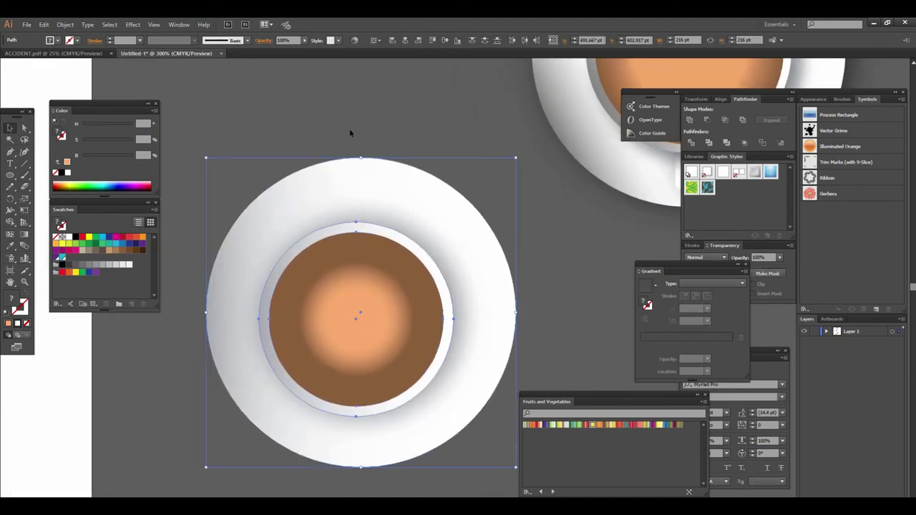
{"action": "left_click", "coordinate": [377, 40]}
{"action": "left_click", "coordinate": [387, 56]}
{"action": "left_click", "coordinate": [405, 40]}
{"action": "left_click", "coordinate": [445, 40]}
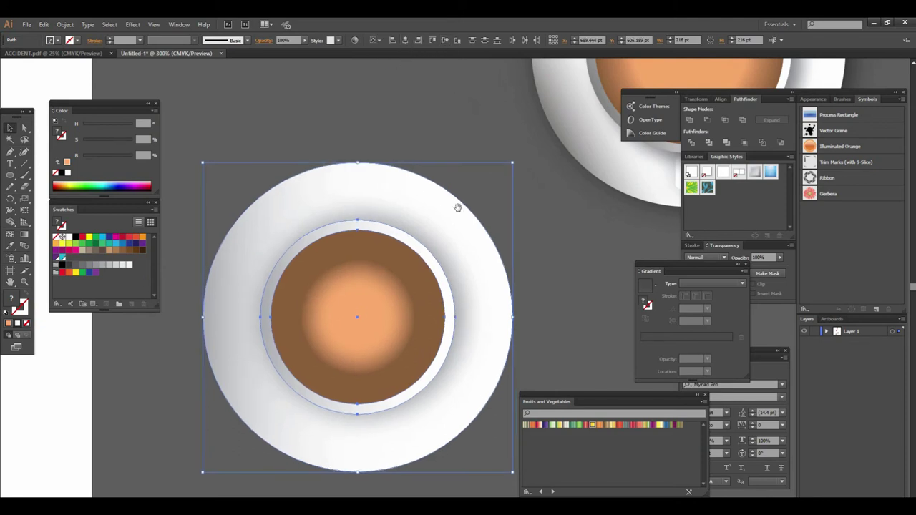
{"action": "left_click_drag", "start_coordinate": [453, 215], "coordinate": [441, 146]}
{"action": "left_click", "coordinate": [463, 365]}
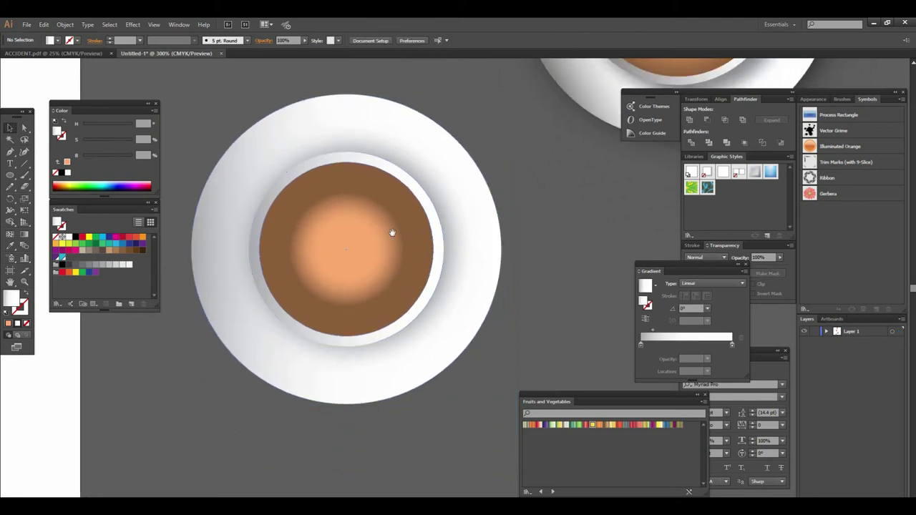
{"action": "left_click", "coordinate": [413, 256], "text": "alt"}
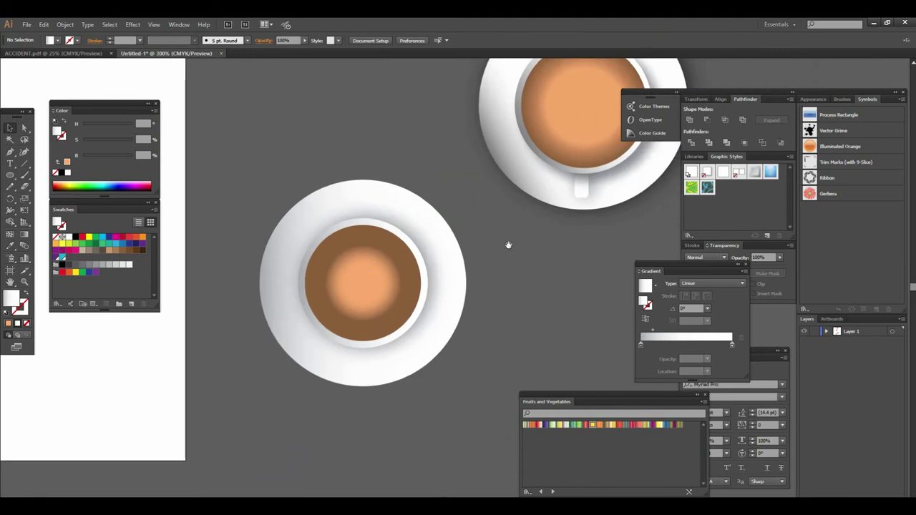
{"action": "left_click", "coordinate": [510, 247]}
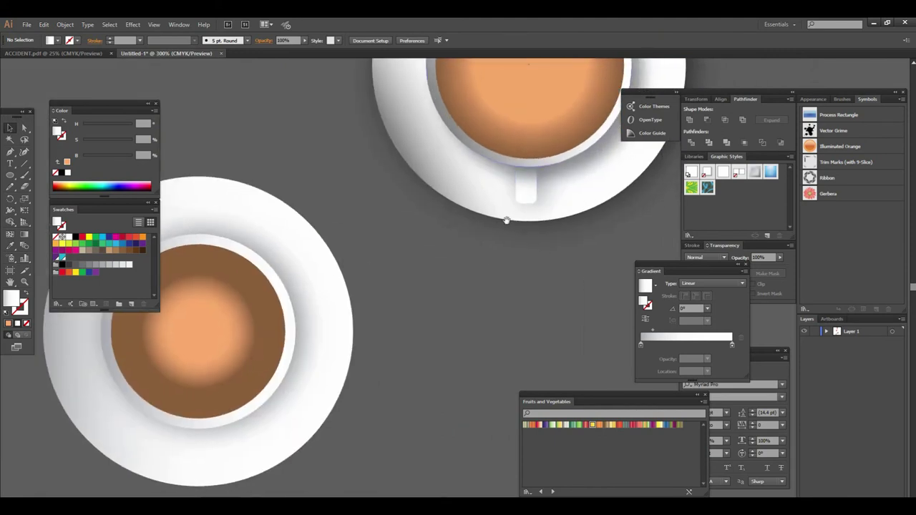
{"action": "scroll", "coordinate": [533, 211], "scroll_direction": "left", "scroll_amount": 3}
{"action": "scroll", "coordinate": [533, 211], "scroll_direction": "down", "scroll_amount": 1}
{"action": "left_click", "coordinate": [10, 175]}
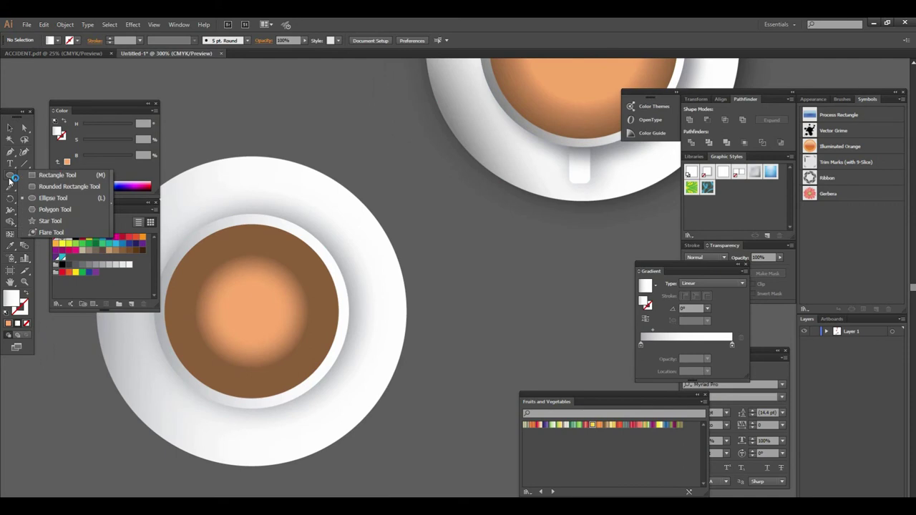
Step: Draw a handle rectangle below the cup and round its corners
{"action": "left_click", "coordinate": [31, 177]}
{"action": "scroll", "coordinate": [316, 379], "scroll_direction": "left", "scroll_amount": 2}
{"action": "scroll", "coordinate": [423, 323], "scroll_direction": "left", "scroll_amount": 4}
{"action": "scroll", "coordinate": [360, 353], "scroll_direction": "down", "scroll_amount": 3}
{"action": "left_click_drag", "start_coordinate": [353, 349], "coordinate": [375, 391]}
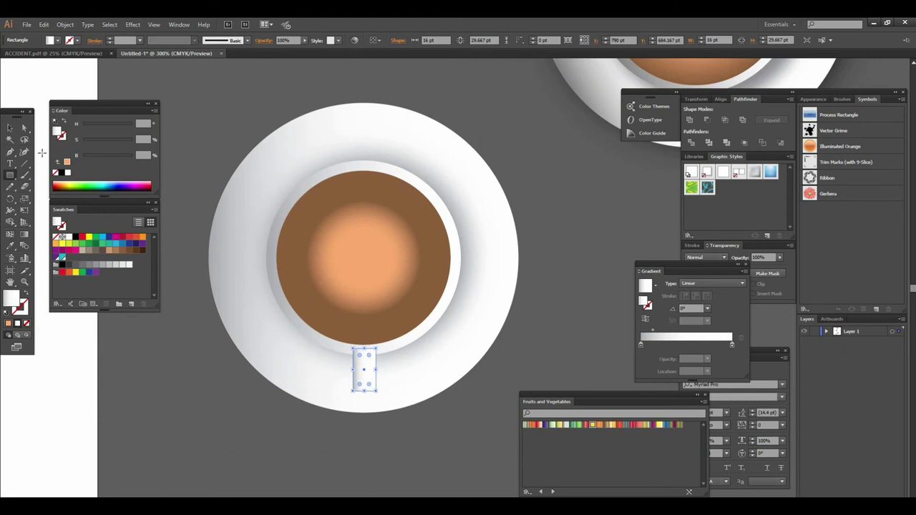
{"action": "left_click", "coordinate": [10, 128]}
{"action": "key", "text": "a"}
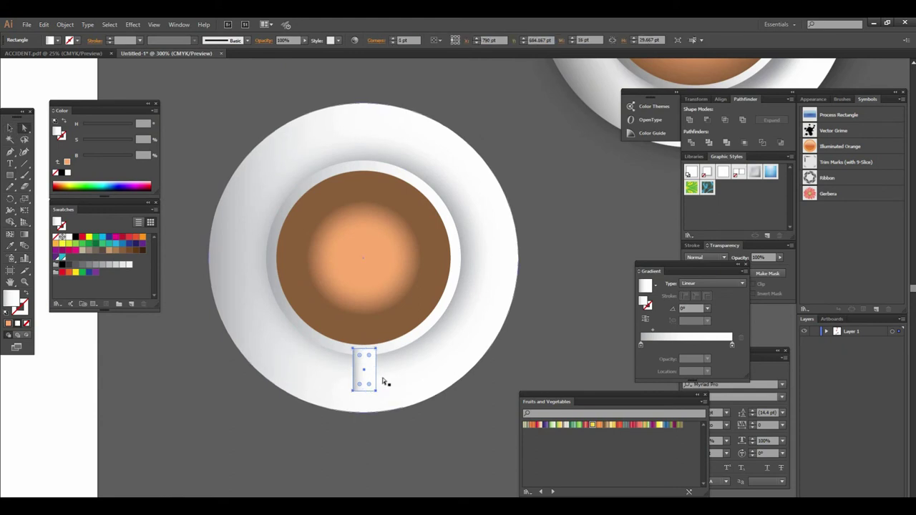
{"action": "mouse_move", "coordinate": [369, 384]}
{"action": "left_mouse_down"}
{"action": "mouse_move", "coordinate": [365, 377]}
{"action": "mouse_move", "coordinate": [369, 385]}
{"action": "left_mouse_up"}
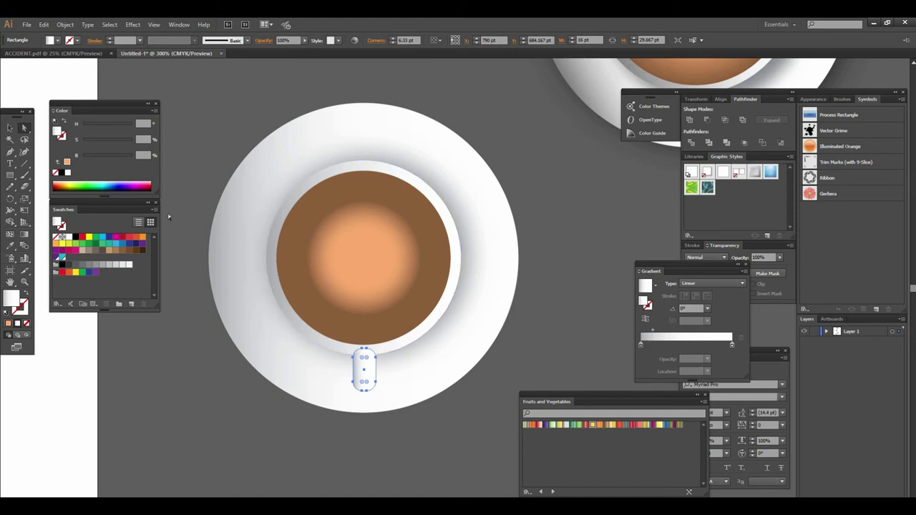
{"action": "left_click", "coordinate": [10, 128]}
{"action": "left_click", "coordinate": [393, 417]}
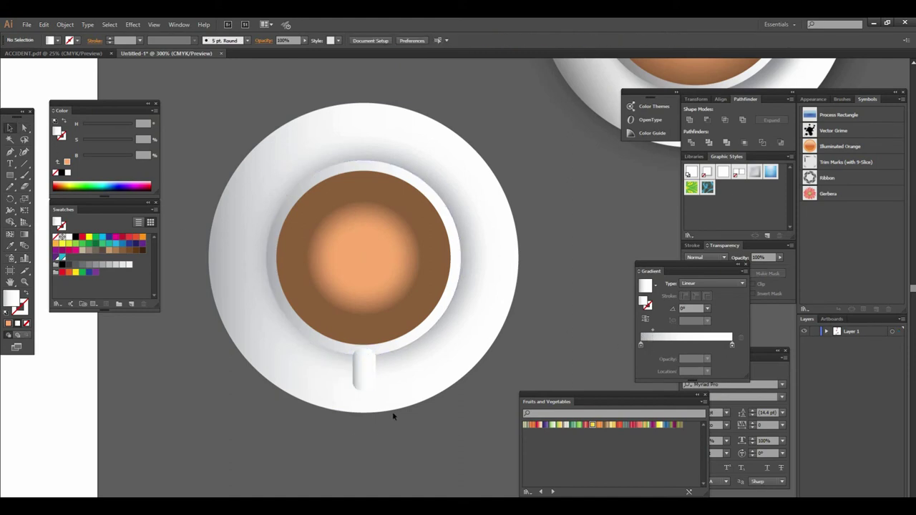
Step: Bring the cup's round body in front of the handle
{"action": "left_click", "coordinate": [380, 350]}
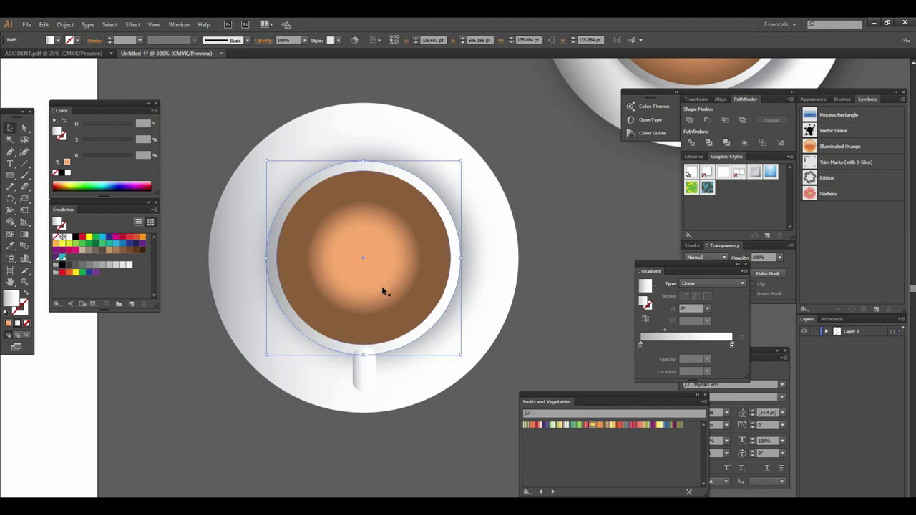
{"action": "right_click", "coordinate": [380, 281]}
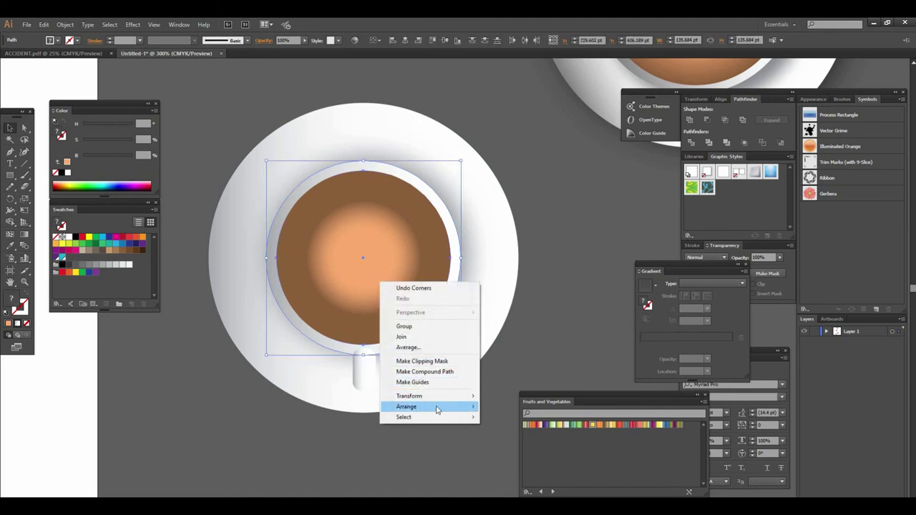
{"action": "left_click", "coordinate": [501, 406]}
{"action": "left_click", "coordinate": [430, 438]}
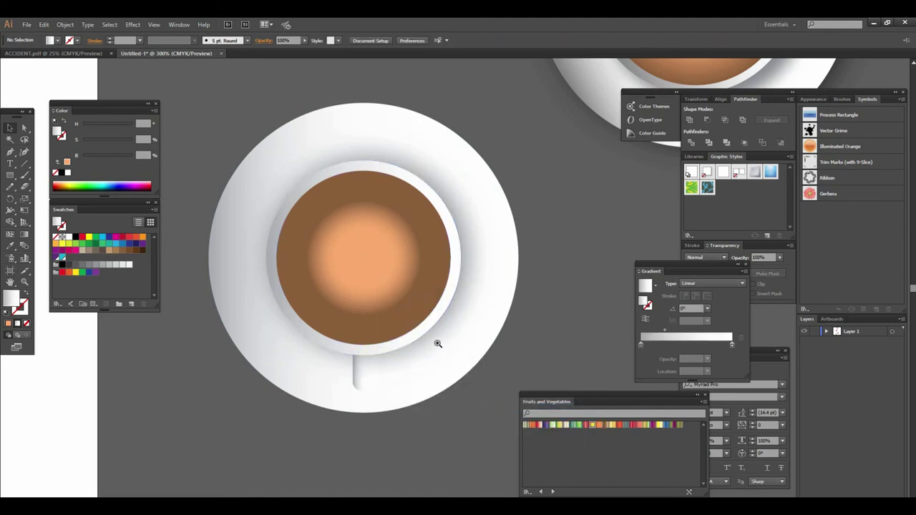
{"action": "scroll", "coordinate": [434, 342], "scroll_direction": "up", "scroll_amount": 1}
Step: Give the handle a drop shadow via Effect > Stylize > Drop Shadow
{"action": "left_click", "coordinate": [353, 382]}
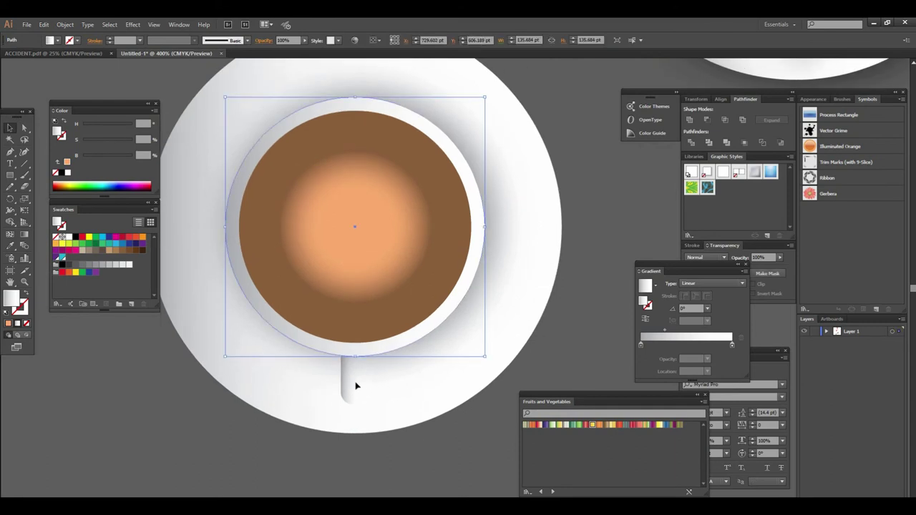
{"action": "left_click", "coordinate": [358, 401]}
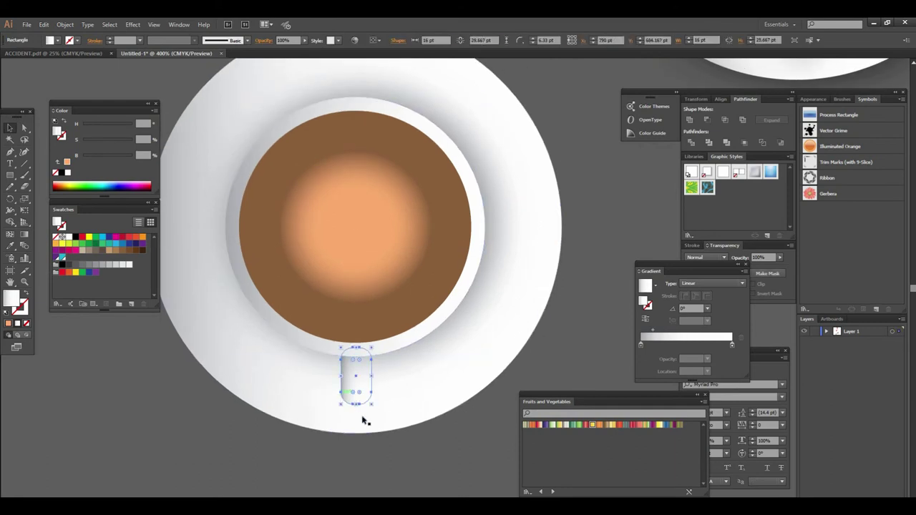
{"action": "left_click", "coordinate": [132, 25]}
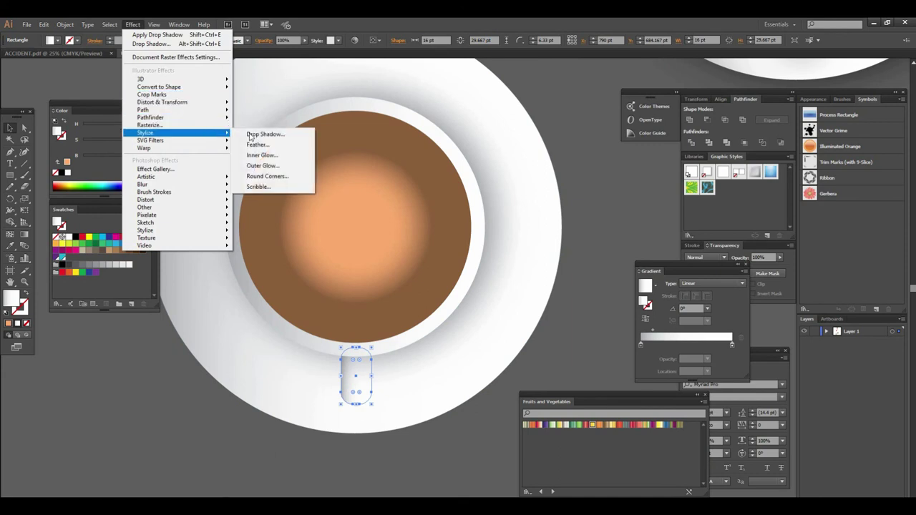
{"action": "left_click", "coordinate": [261, 132]}
{"action": "left_click", "coordinate": [549, 241]}
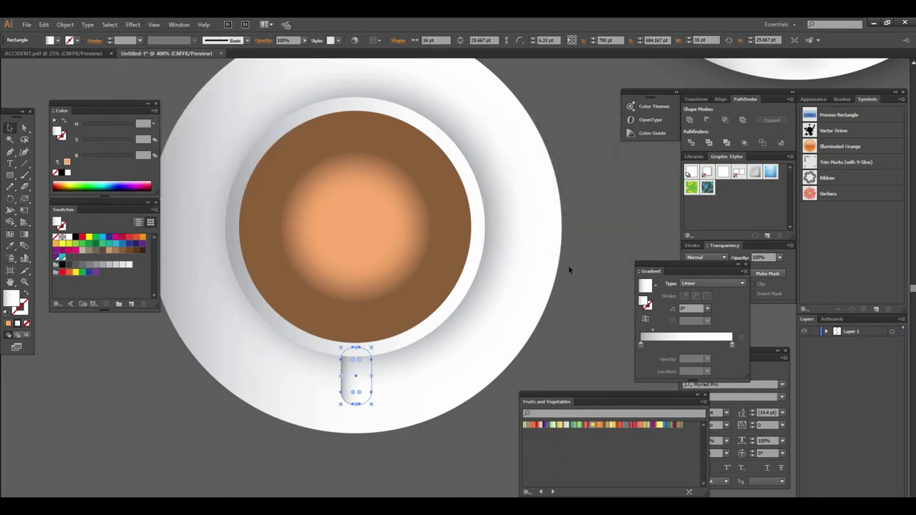
{"action": "left_click", "coordinate": [592, 322]}
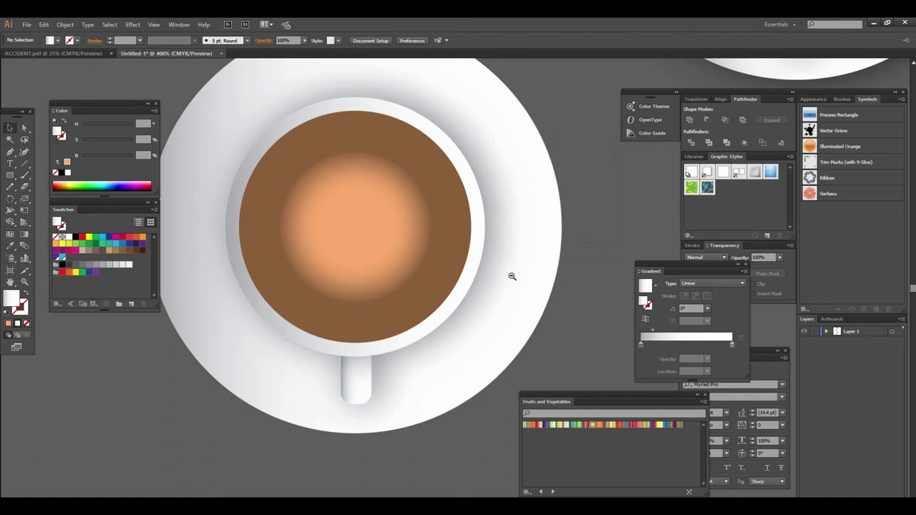
{"action": "left_click", "coordinate": [512, 275], "text": "alt"}
Step: Move the whole cup and saucer beside the artboard's left edge and enlarge it
{"action": "mouse_move", "coordinate": [429, 274]}
{"action": "left_mouse_down"}
{"action": "mouse_move", "coordinate": [482, 293]}
{"action": "mouse_move", "coordinate": [483, 284]}
{"action": "mouse_move", "coordinate": [398, 287]}
{"action": "left_mouse_up"}
{"action": "left_click_drag", "start_coordinate": [322, 236], "coordinate": [452, 353]}
{"action": "key", "text": "ctrl+minus"}
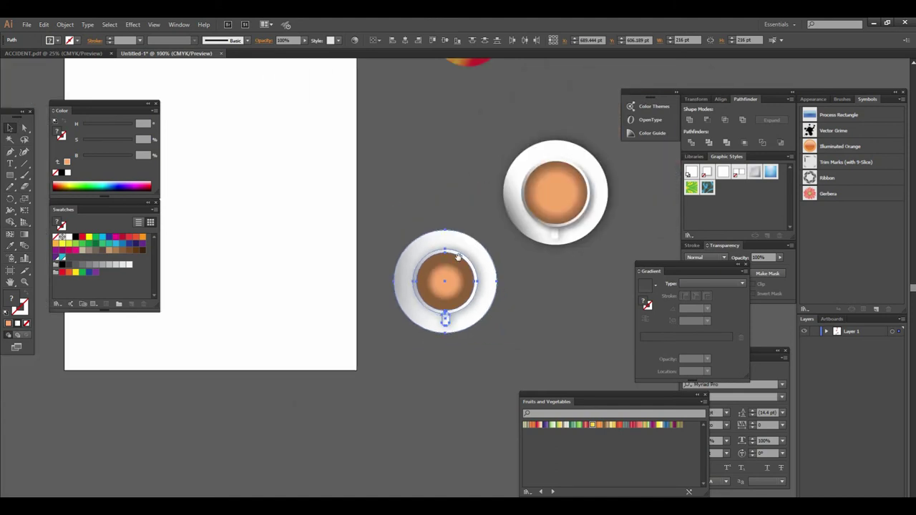
{"action": "mouse_move", "coordinate": [459, 256]}
{"action": "left_mouse_down"}
{"action": "mouse_move", "coordinate": [520, 295]}
{"action": "mouse_move", "coordinate": [295, 266]}
{"action": "left_mouse_up"}
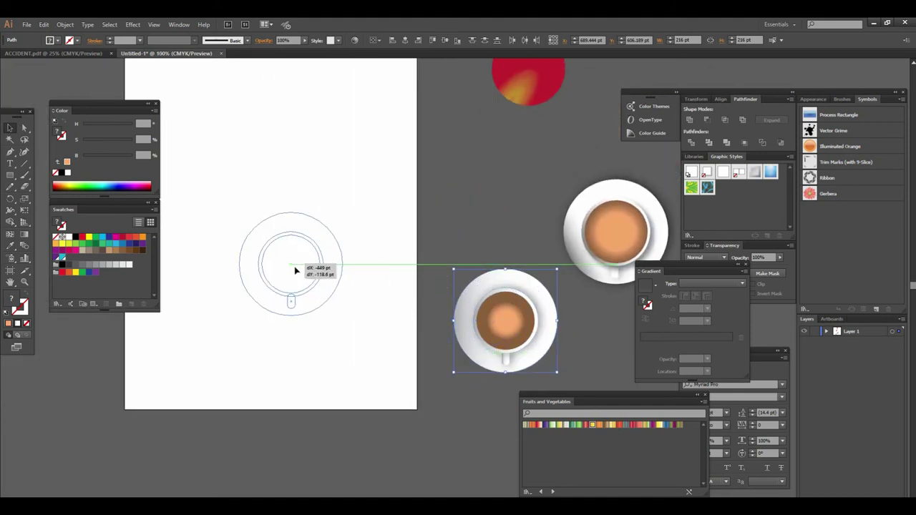
{"action": "mouse_move", "coordinate": [317, 313]}
{"action": "left_mouse_down"}
{"action": "mouse_move", "coordinate": [425, 310]}
{"action": "mouse_move", "coordinate": [227, 332]}
{"action": "mouse_move", "coordinate": [255, 351]}
{"action": "left_mouse_up"}
{"action": "left_click", "coordinate": [464, 264], "text": "alt"}
{"action": "left_click", "coordinate": [225, 374]}
{"action": "left_click_drag", "start_coordinate": [314, 356], "coordinate": [368, 339]}
Step: Zoom and pan to frame the artboard's top at full size
{"action": "left_click", "coordinate": [447, 271], "text": "ctrl"}
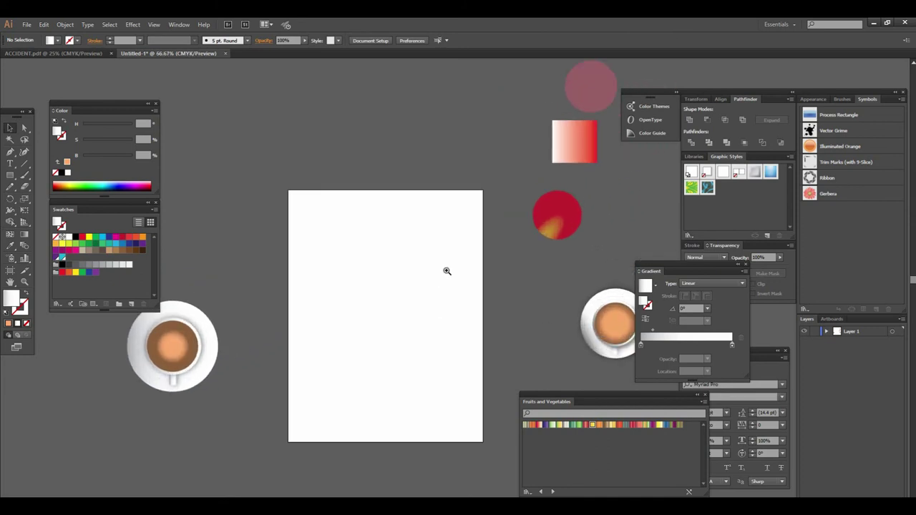
{"action": "left_click", "coordinate": [447, 271], "text": "ctrl"}
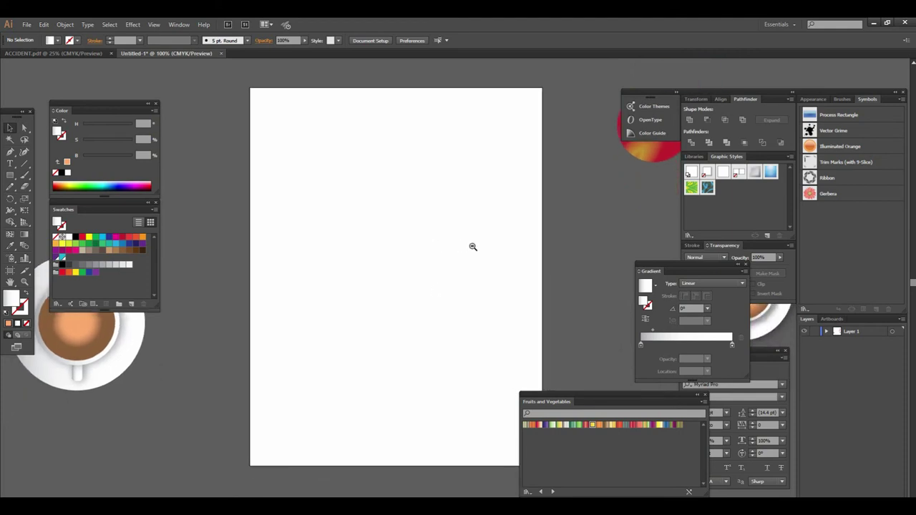
{"action": "key", "text": "ctrl+minus"}
{"action": "key", "text": "ctrl+minus"}
{"action": "left_click_drag", "start_coordinate": [474, 248], "coordinate": [390, 257]}
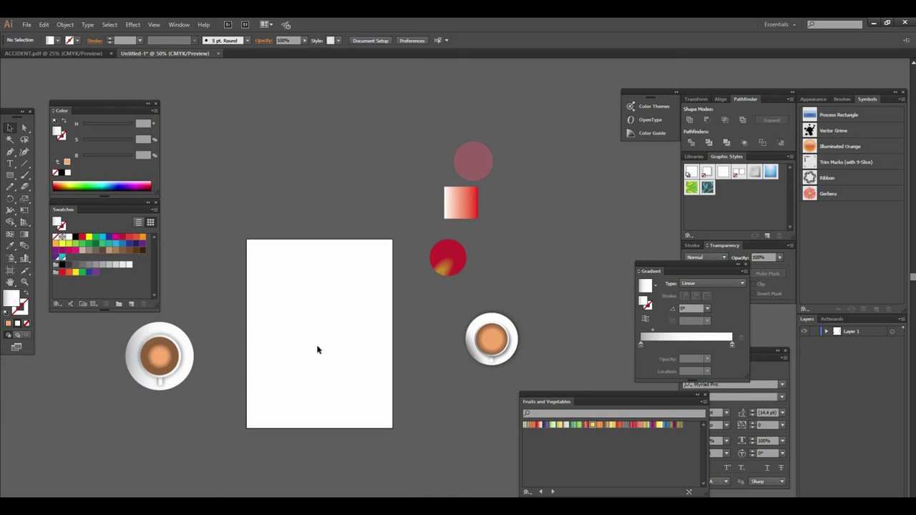
{"action": "key", "text": "ctrl+plus"}
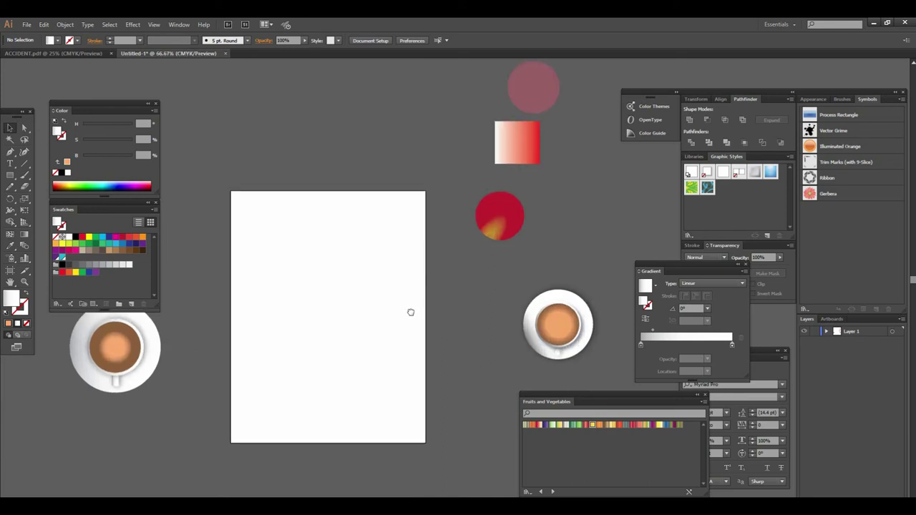
{"action": "left_click_drag", "start_coordinate": [337, 306], "coordinate": [351, 317]}
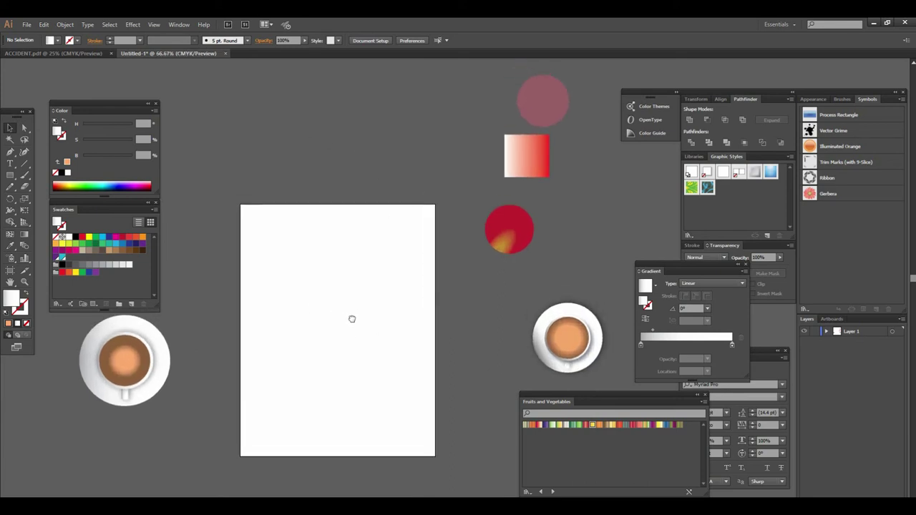
{"action": "left_click", "coordinate": [423, 287]}
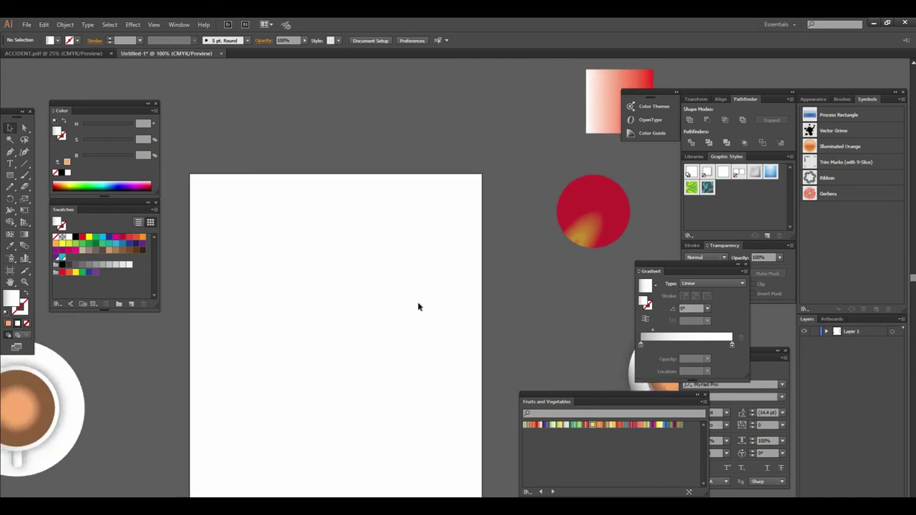
{"action": "left_click_drag", "start_coordinate": [384, 307], "coordinate": [413, 285]}
{"action": "left_click", "coordinate": [10, 163]}
Step: Type ARTISTIC MENTOR on the artboard and enlarge it near the top
{"action": "left_click", "coordinate": [292, 239]}
{"action": "type", "text": "ARTISTIC MEN"}
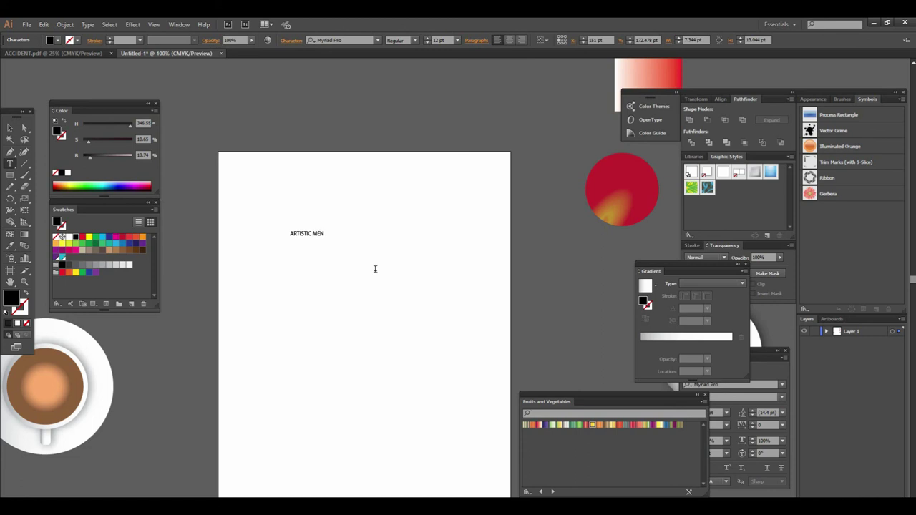
{"action": "type", "text": "TOR"}
{"action": "left_click", "coordinate": [10, 128]}
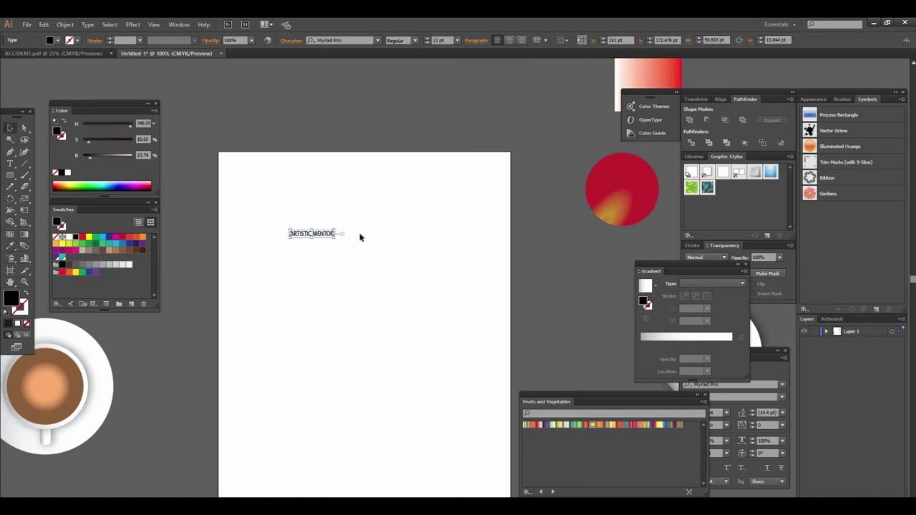
{"action": "left_click_drag", "start_coordinate": [336, 241], "coordinate": [485, 250]}
{"action": "left_click", "coordinate": [486, 251]}
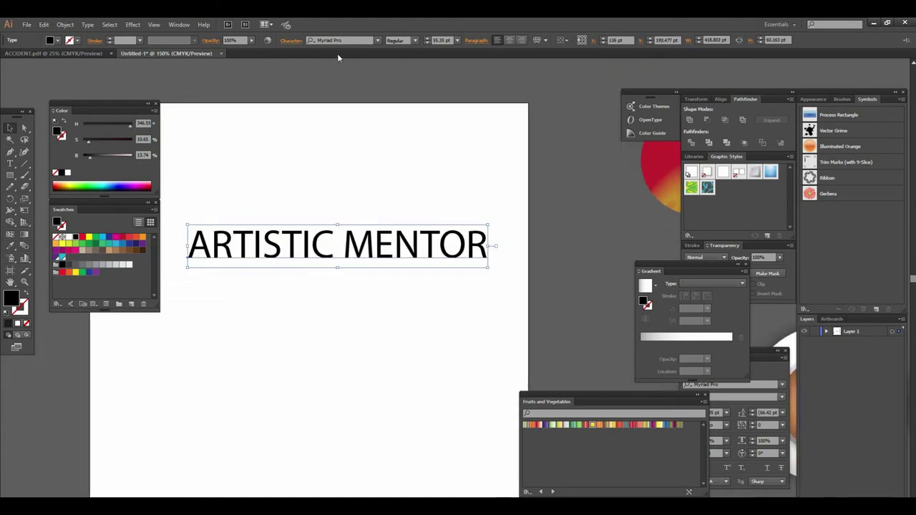
Step: Make the heading Myriad Pro Bold and convert its letters to outlines
{"action": "left_click", "coordinate": [417, 41]}
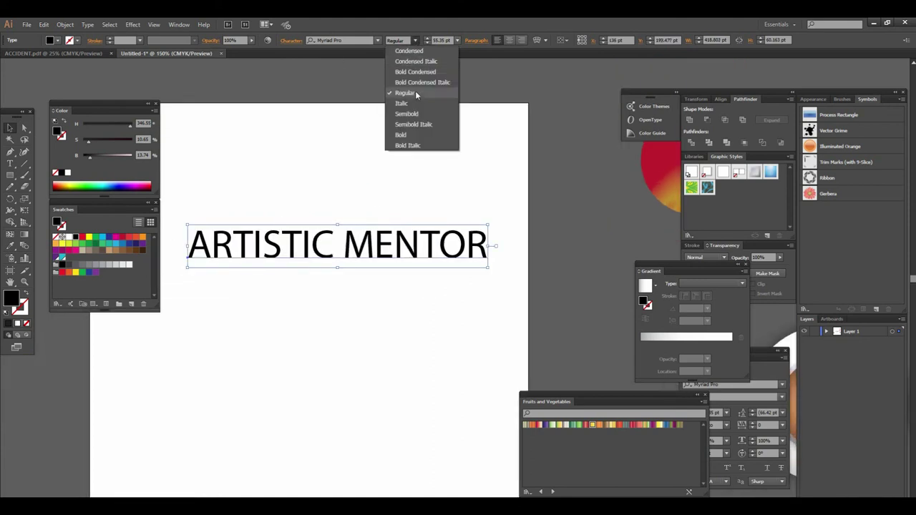
{"action": "left_click", "coordinate": [415, 135]}
{"action": "scroll", "coordinate": [435, 257], "scroll_direction": "left", "scroll_amount": 2}
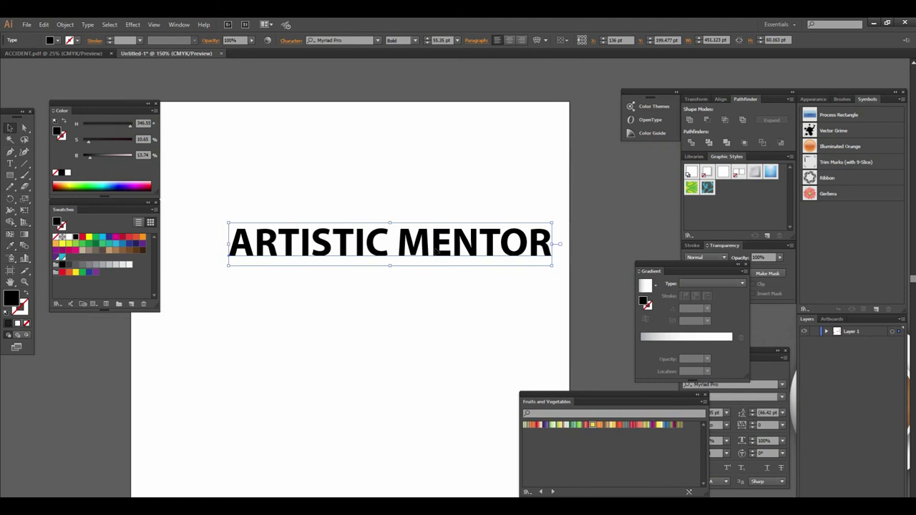
{"action": "right_click", "coordinate": [432, 248]}
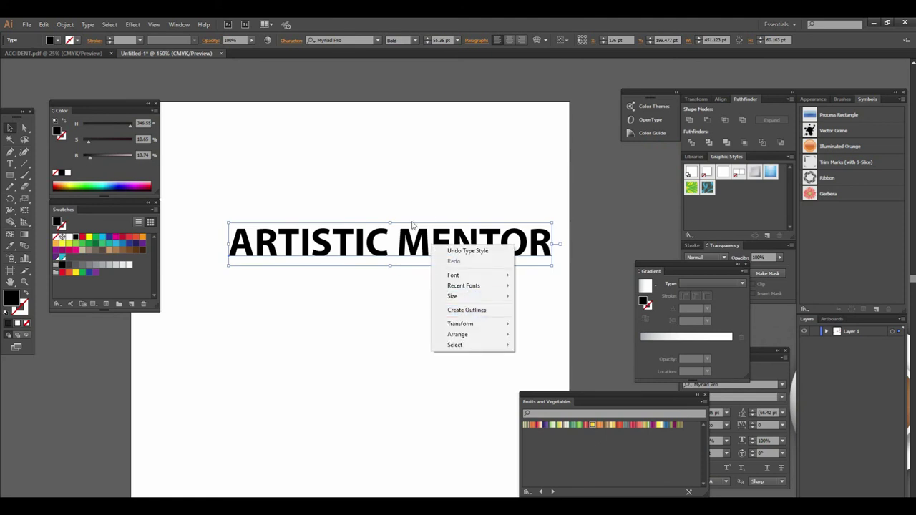
{"action": "left_click", "coordinate": [466, 310]}
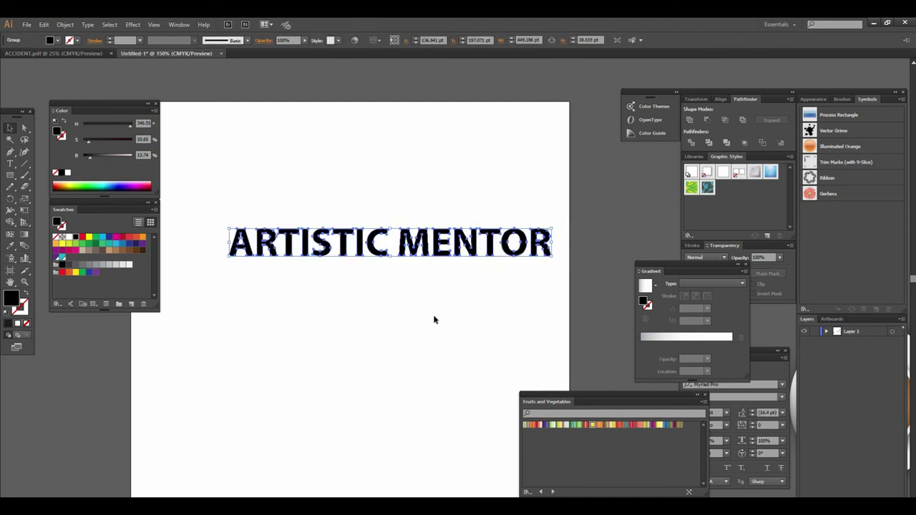
{"action": "left_click", "coordinate": [435, 322]}
{"action": "key", "text": "ctrl+minus"}
{"action": "key", "text": "ctrl+minus"}
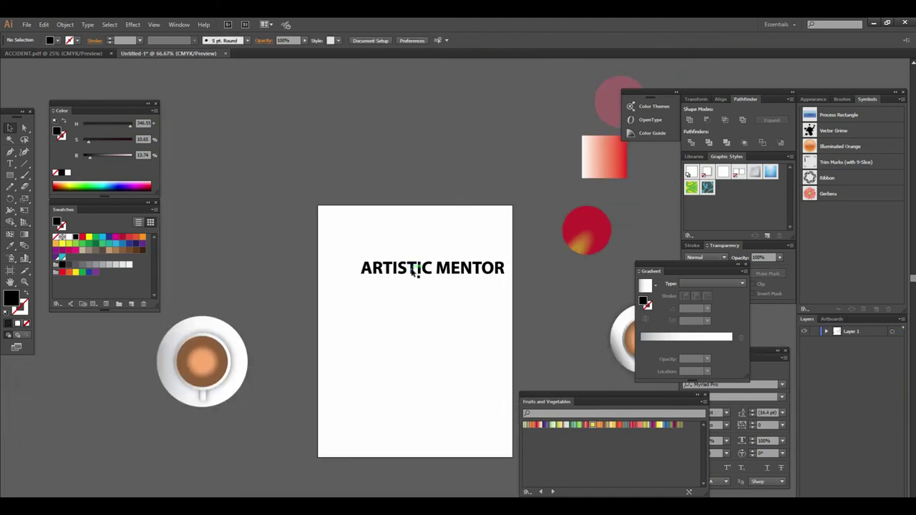
Step: Eyedropper the square's white-to-red gradient onto the outlined text, then undo it
{"action": "left_click", "coordinate": [417, 269]}
{"action": "left_click_drag", "start_coordinate": [589, 186], "coordinate": [490, 195]}
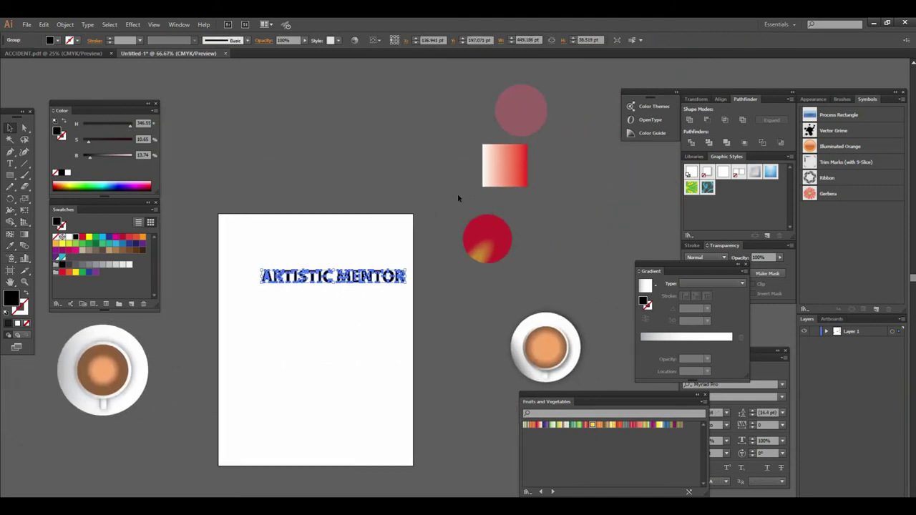
{"action": "key", "text": "i"}
{"action": "left_click", "coordinate": [500, 171]}
{"action": "left_click", "coordinate": [7, 128]}
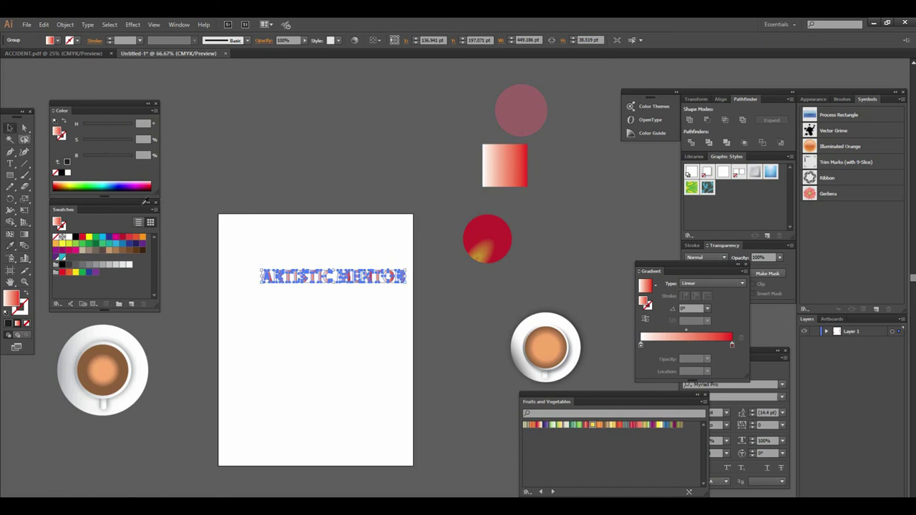
{"action": "left_click", "coordinate": [379, 349]}
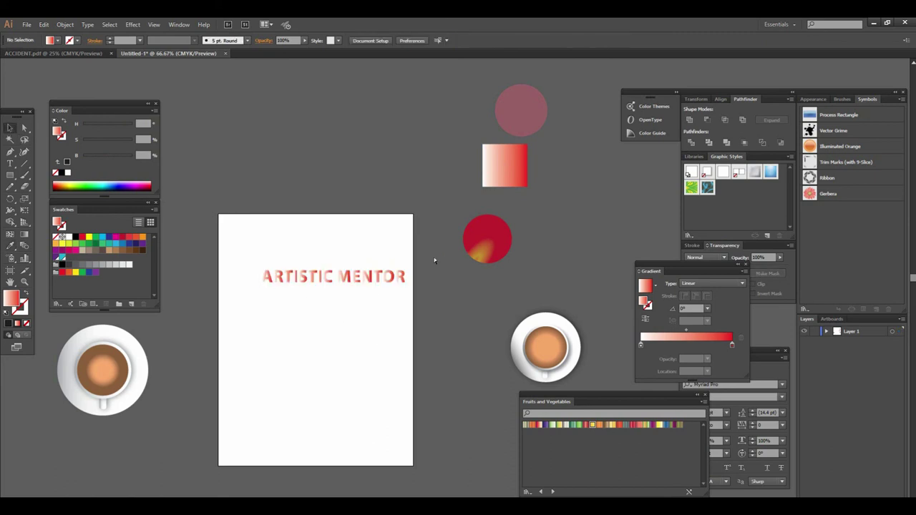
{"action": "key", "text": "ctrl+z"}
Step: Zoom in on the title and reselect the ARTISTIC MENTOR text group
{"action": "key", "text": "z"}
{"action": "left_click", "coordinate": [427, 290]}
{"action": "left_click_drag", "start_coordinate": [426, 290], "coordinate": [405, 350]}
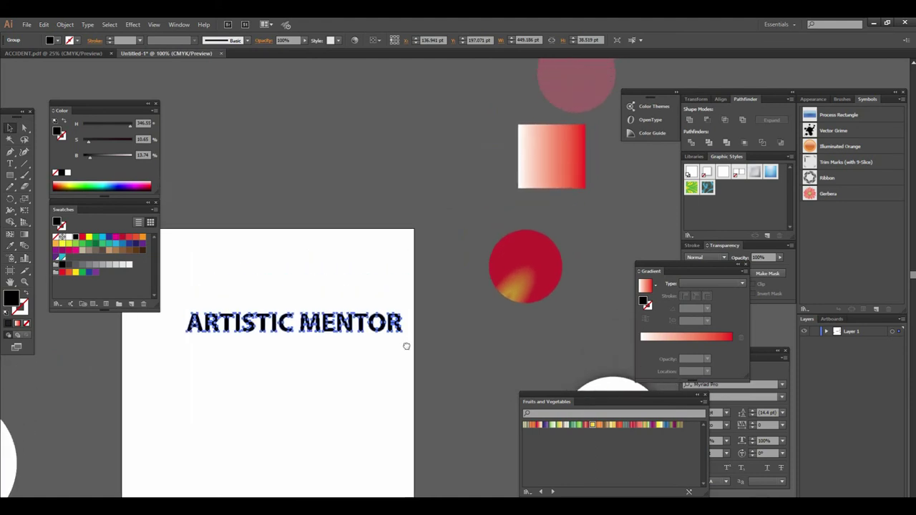
{"action": "right_click", "coordinate": [294, 318]}
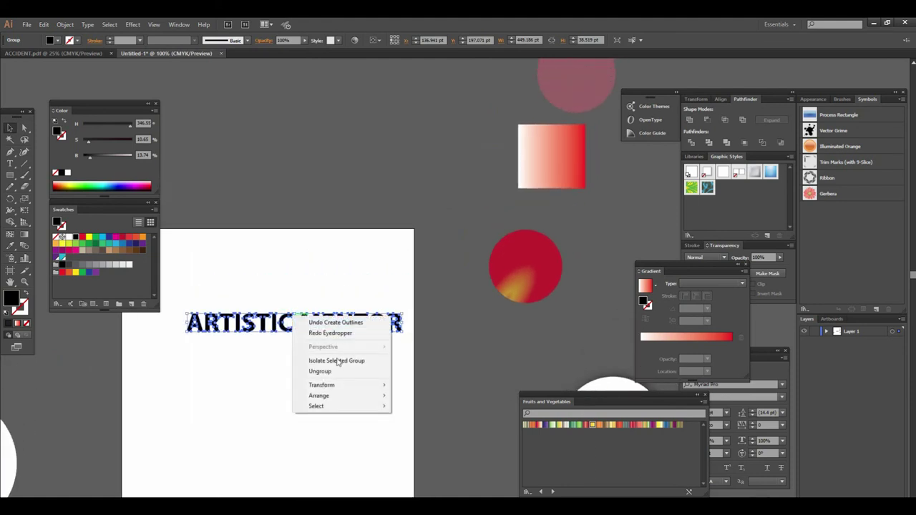
{"action": "left_click", "coordinate": [257, 299]}
{"action": "left_click", "coordinate": [254, 324]}
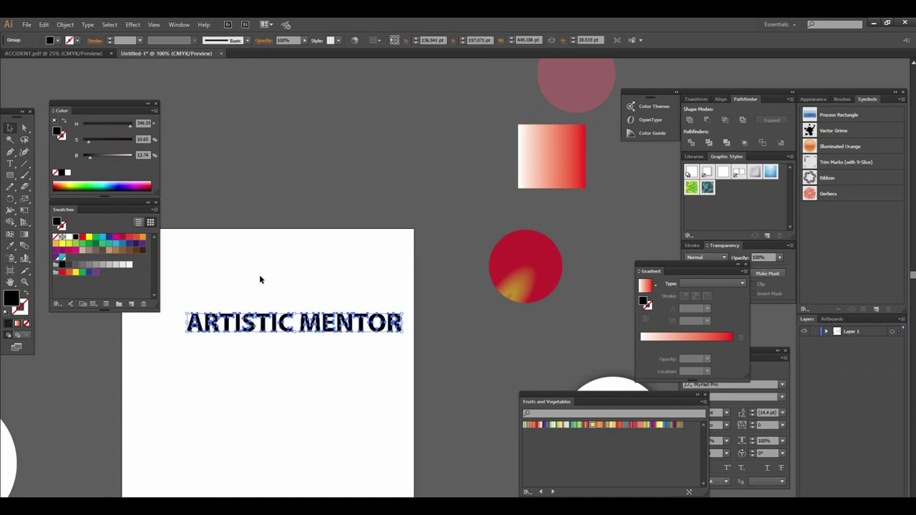
Step: Apply the square's white-to-red gradient to the text group with the Eyedropper
{"action": "key", "text": "i"}
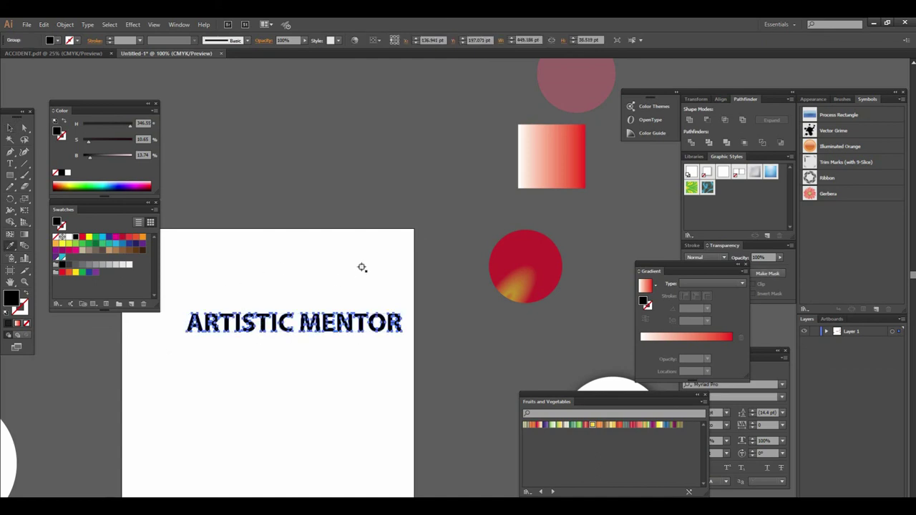
{"action": "left_click", "coordinate": [532, 167]}
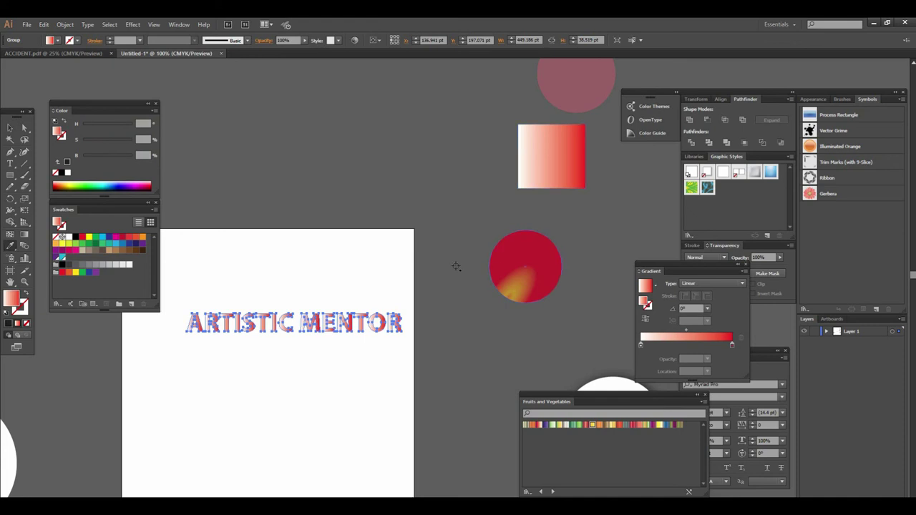
{"action": "left_click", "coordinate": [10, 128]}
{"action": "left_click", "coordinate": [333, 327]}
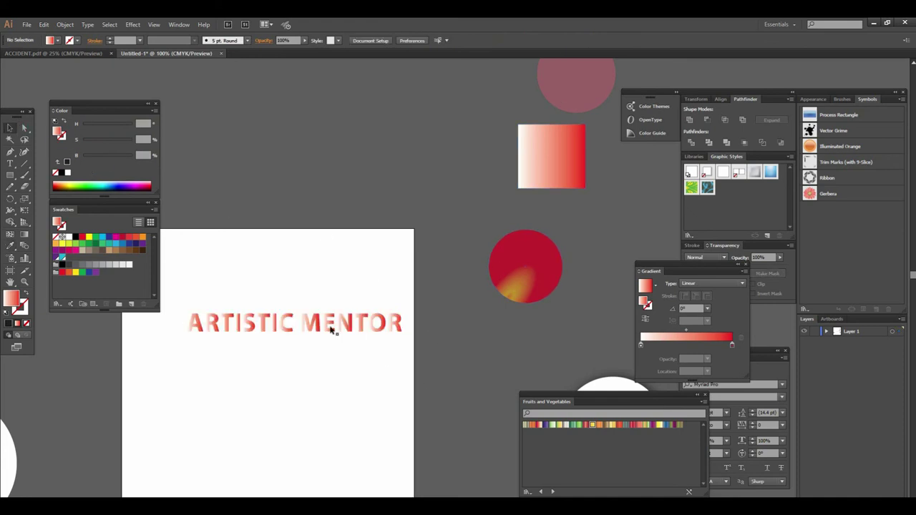
{"action": "scroll", "coordinate": [346, 337], "scroll_direction": "left", "scroll_amount": 3}
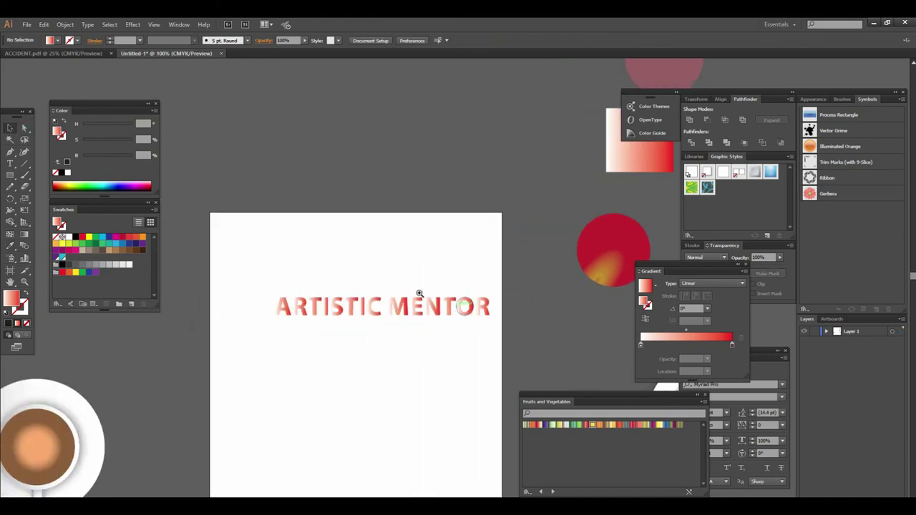
{"action": "key", "text": "ctrl+plus"}
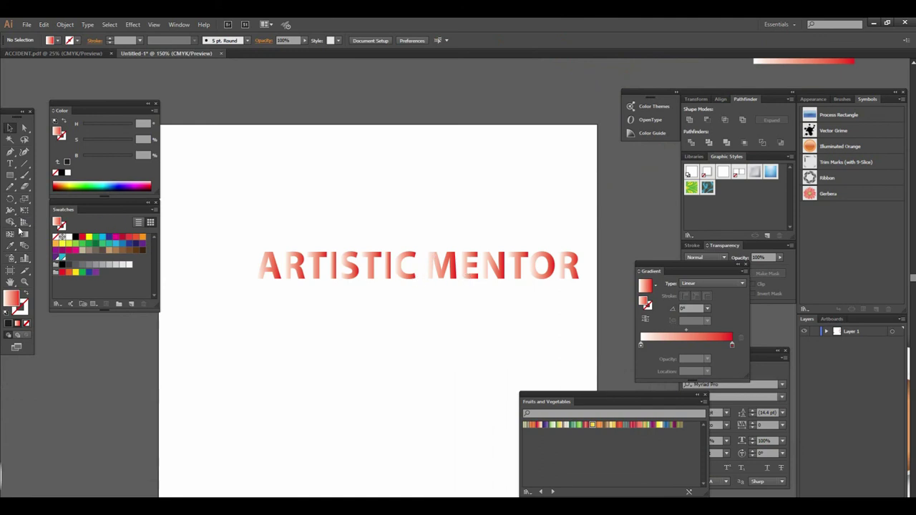
Step: With the Gradient tool, drag the gradient vertically through the selected letters
{"action": "left_click", "coordinate": [24, 234]}
{"action": "left_click", "coordinate": [9, 128]}
{"action": "left_click", "coordinate": [376, 270]}
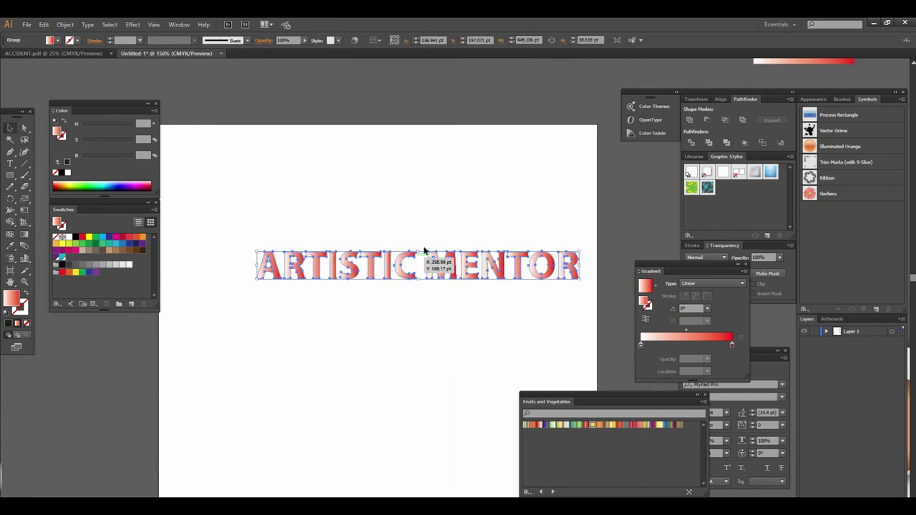
{"action": "left_click", "coordinate": [24, 234]}
{"action": "left_click_drag", "start_coordinate": [376, 232], "coordinate": [380, 295]}
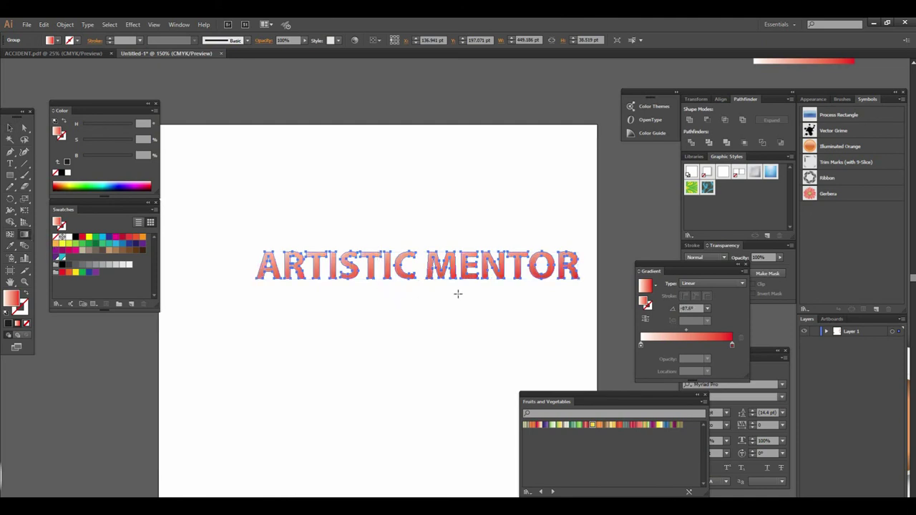
Step: Redirect the gradient to run white-to-red from left to right across the title
{"action": "left_click_drag", "start_coordinate": [245, 264], "coordinate": [581, 270]}
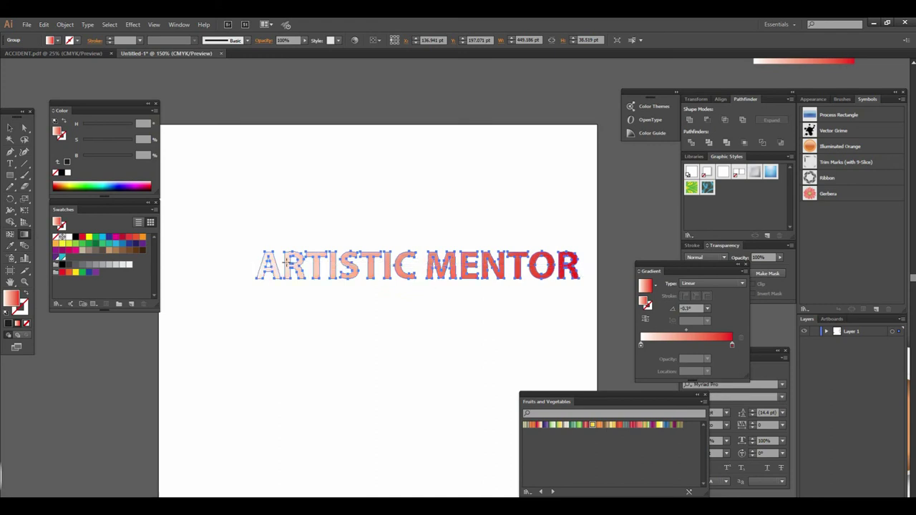
{"action": "left_click", "coordinate": [13, 127]}
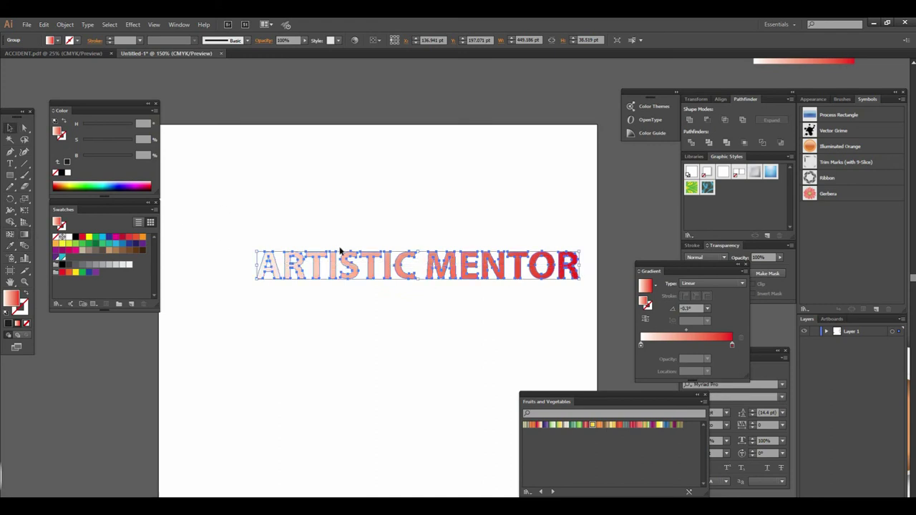
{"action": "left_click", "coordinate": [368, 304]}
{"action": "key", "text": "ctrl+minus"}
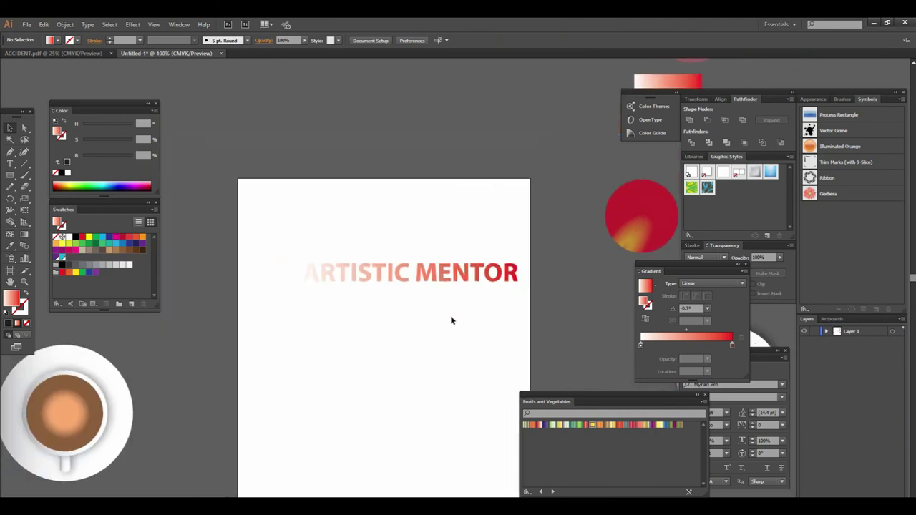
{"action": "key", "text": "ctrl+minus"}
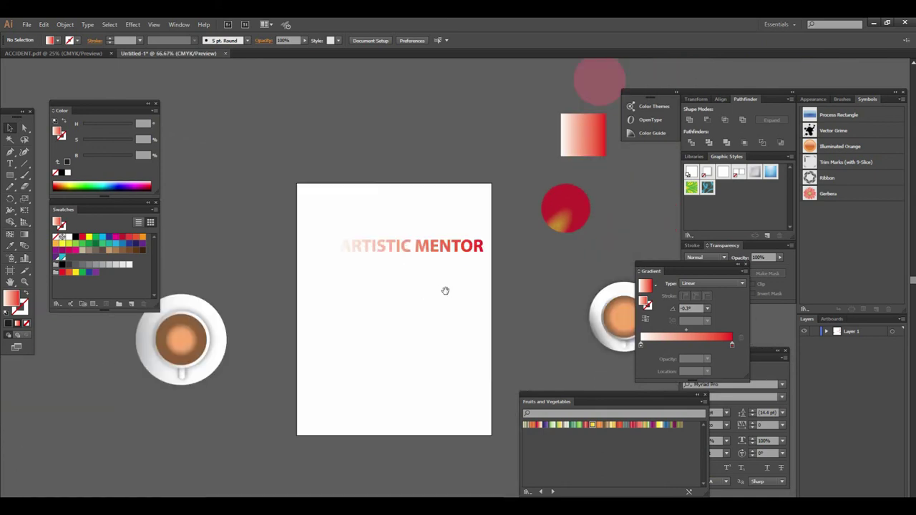
{"action": "key", "text": "ctrl+minus"}
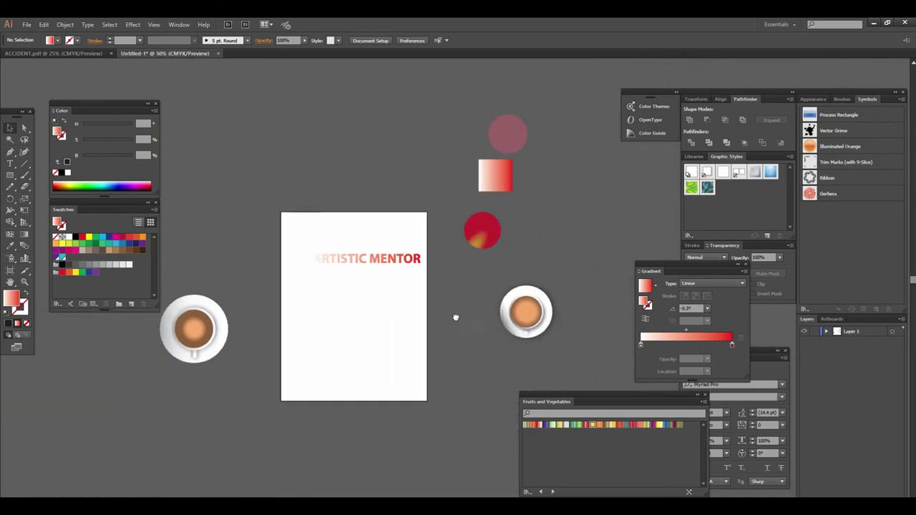
{"action": "left_click", "coordinate": [408, 298]}
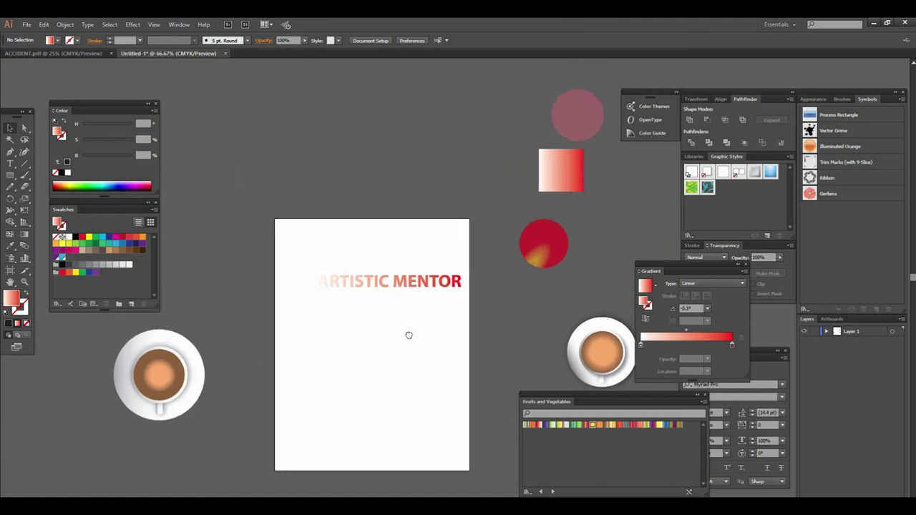
{"action": "left_click", "coordinate": [413, 314]}
{"action": "left_click", "coordinate": [429, 279]}
{"action": "left_click_drag", "start_coordinate": [458, 298], "coordinate": [358, 323]}
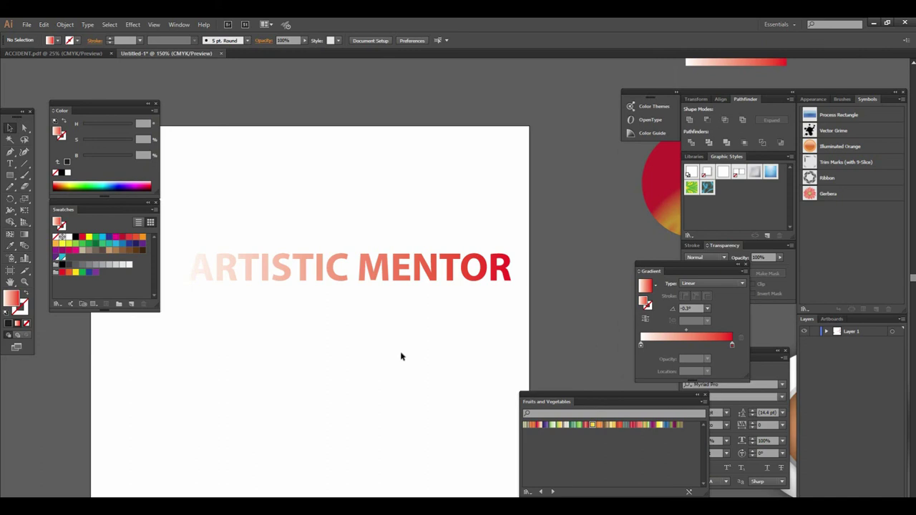
{"action": "left_click", "coordinate": [480, 313], "text": "alt"}
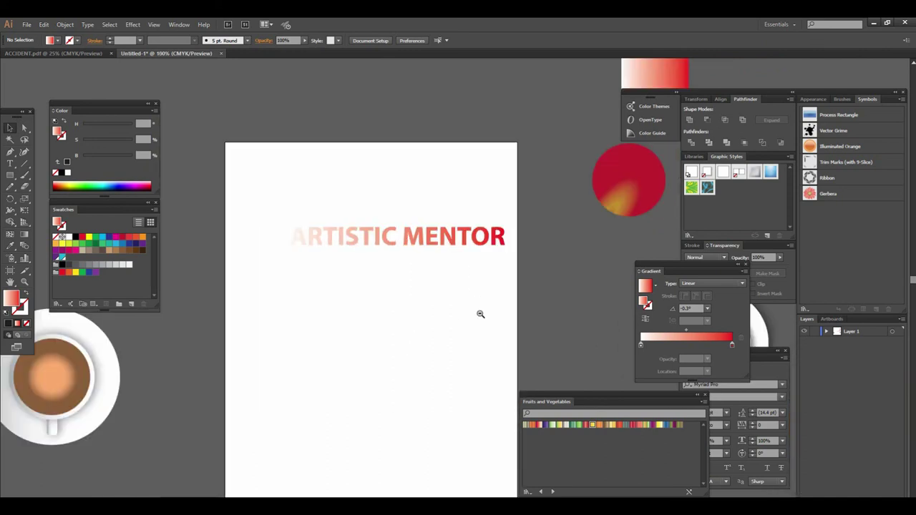
{"action": "left_click_drag", "start_coordinate": [423, 313], "coordinate": [401, 352]}
{"action": "left_click", "coordinate": [411, 302]}
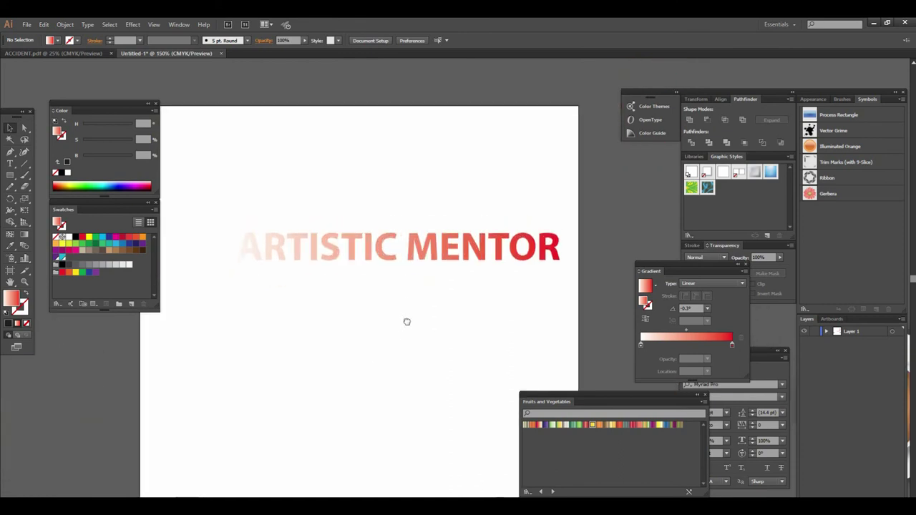
{"action": "left_click_drag", "start_coordinate": [406, 322], "coordinate": [482, 314]}
{"action": "left_click", "coordinate": [482, 315], "text": "alt"}
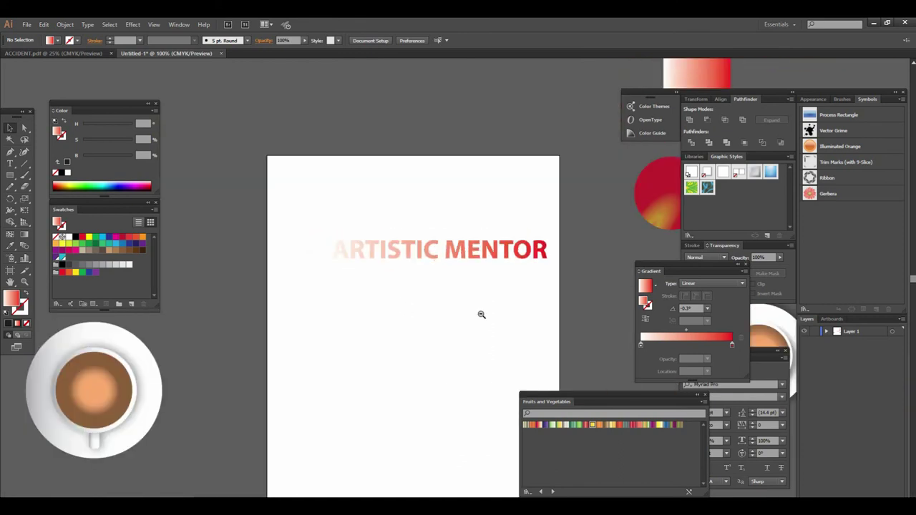
{"action": "left_click", "coordinate": [436, 326], "text": "alt"}
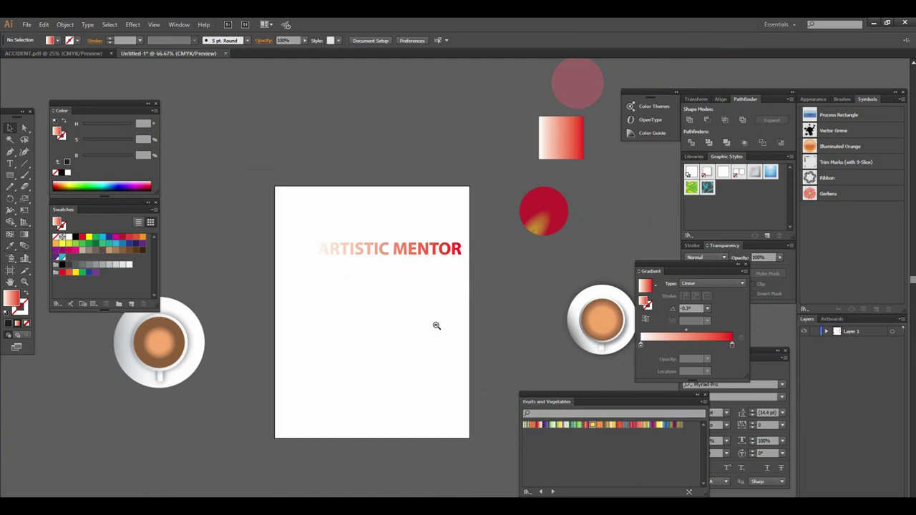